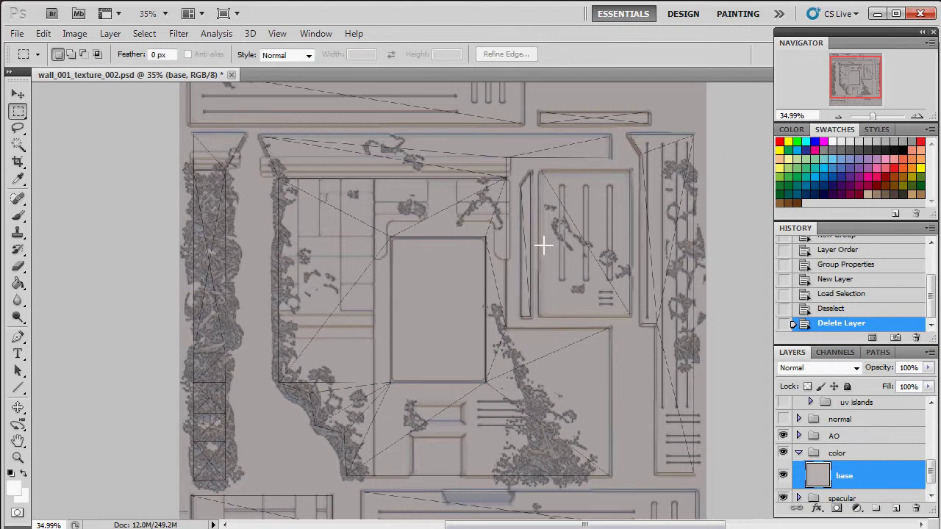
Step: Briefly preview the normal map on the canvas, then select the color group
scroll(843, 437, "down", 2)
scroll(842, 452, "up", 2)
left_click(784, 421)
left_click(784, 420)
scroll(809, 439, "down", 3)
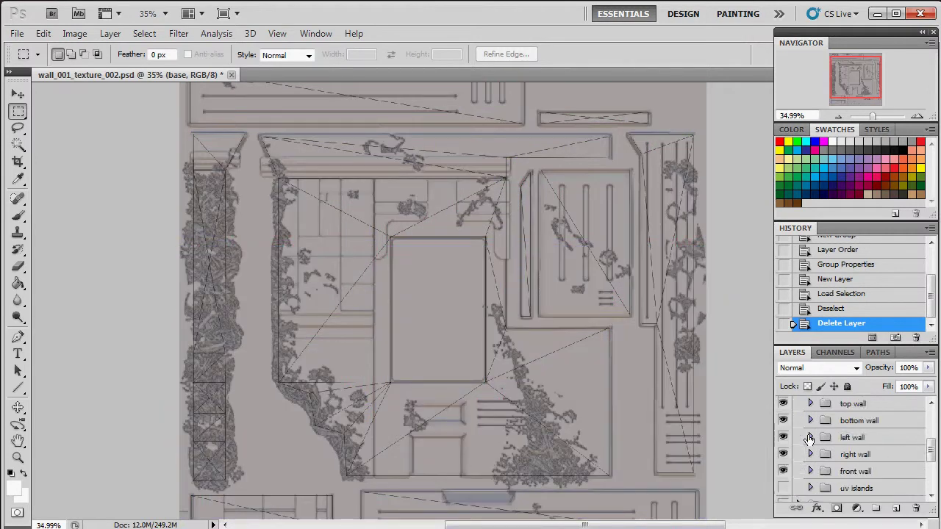
scroll(809, 439, "up", 3)
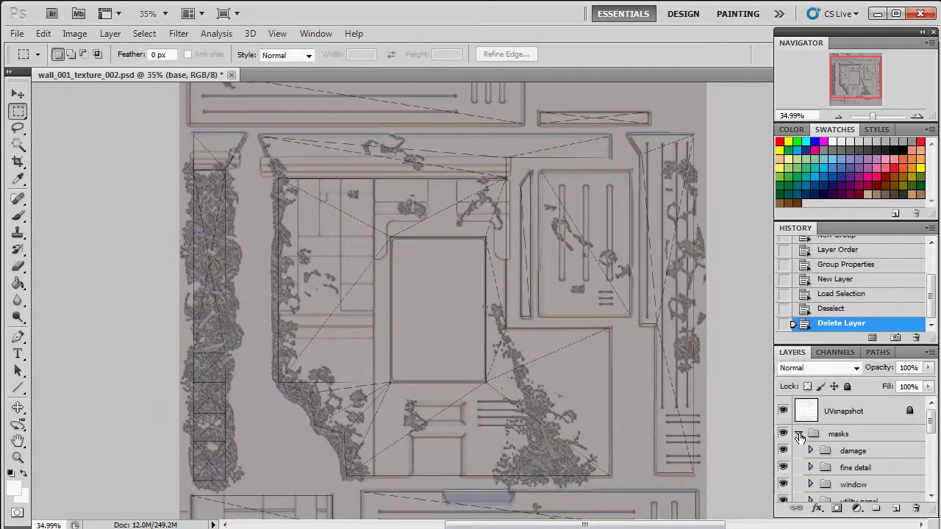
scroll(845, 456, "down", 6)
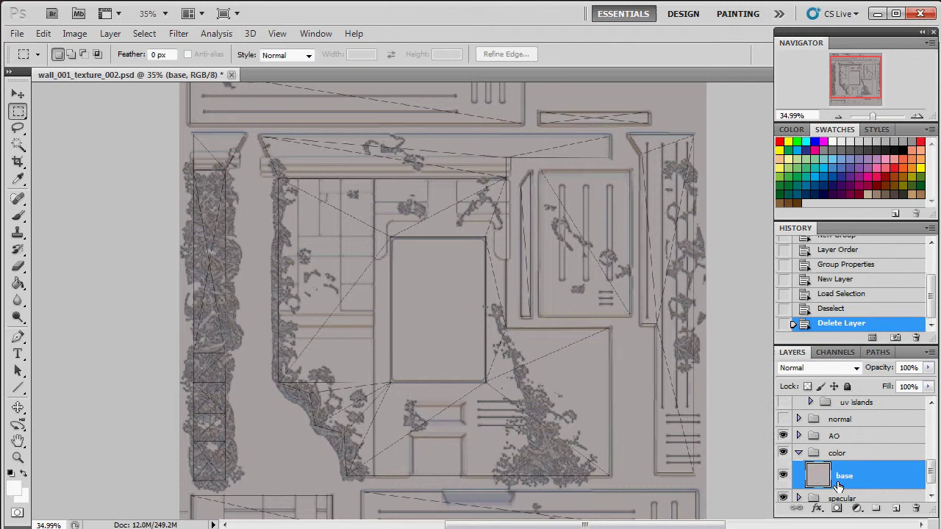
left_click(846, 455)
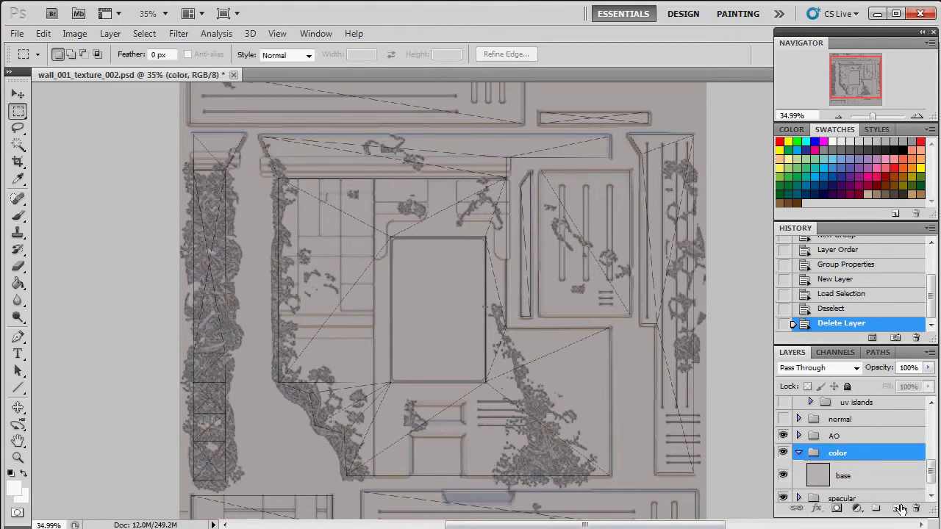
Step: Add a new group named 'front' inside color above base, then bring up the Start menu
left_click(876, 509)
left_click_drag(832, 455, 847, 479)
double_click(849, 472)
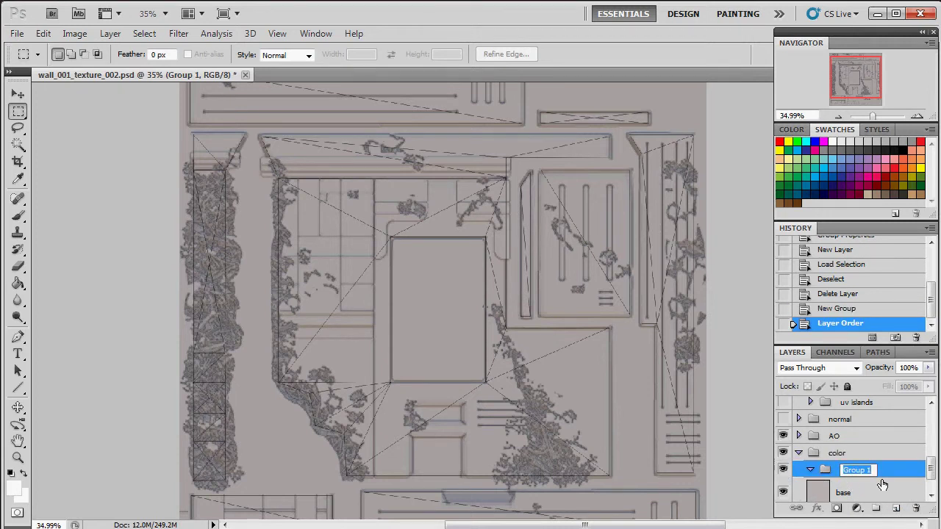
type("front")
key("Return")
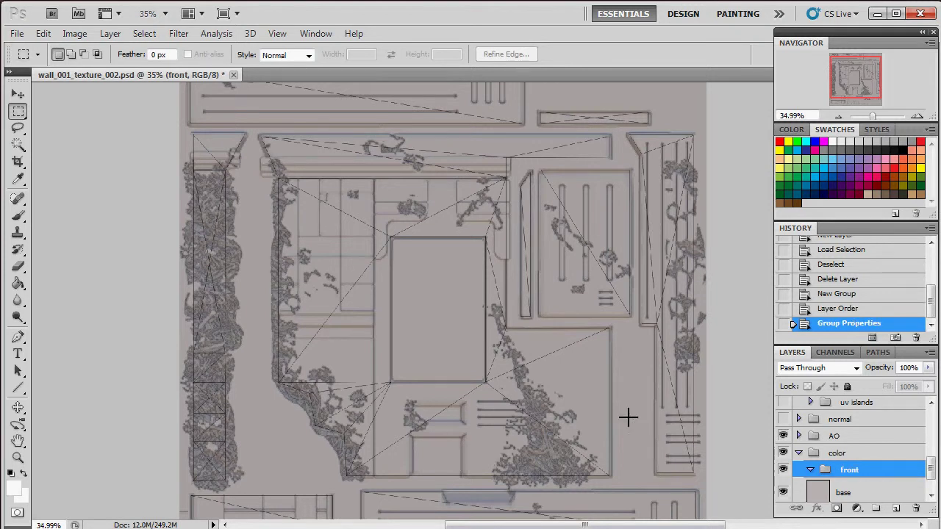
scroll(518, 346, "down", 1)
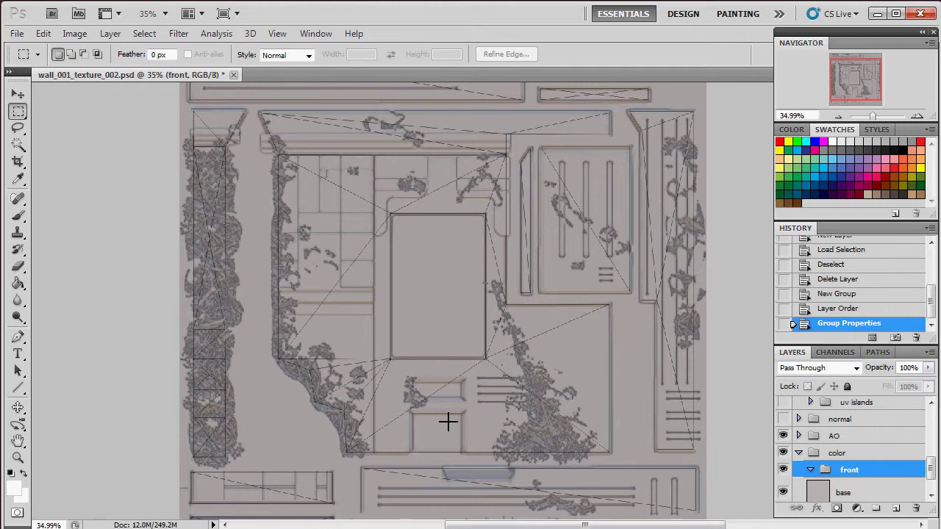
key("super")
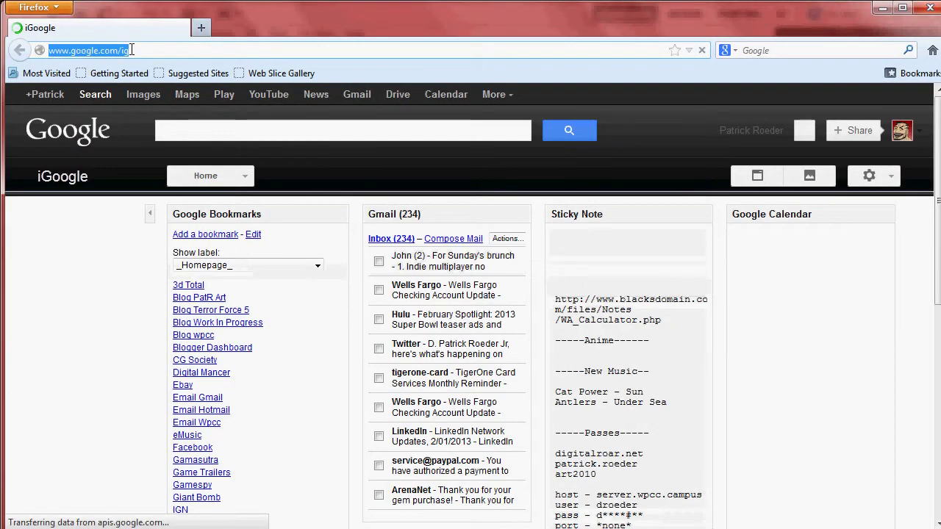
Step: Load cgtextures.com in Firefox
type("cgte")
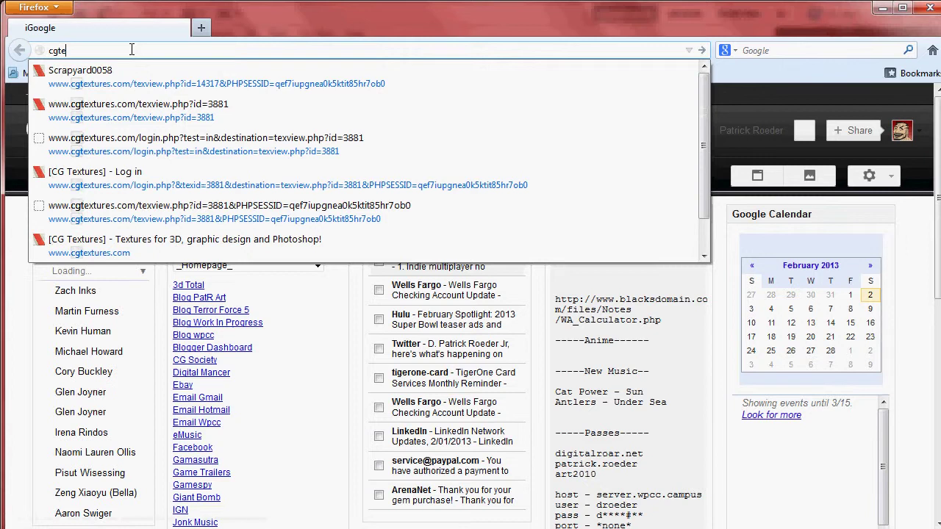
type("xtures.com")
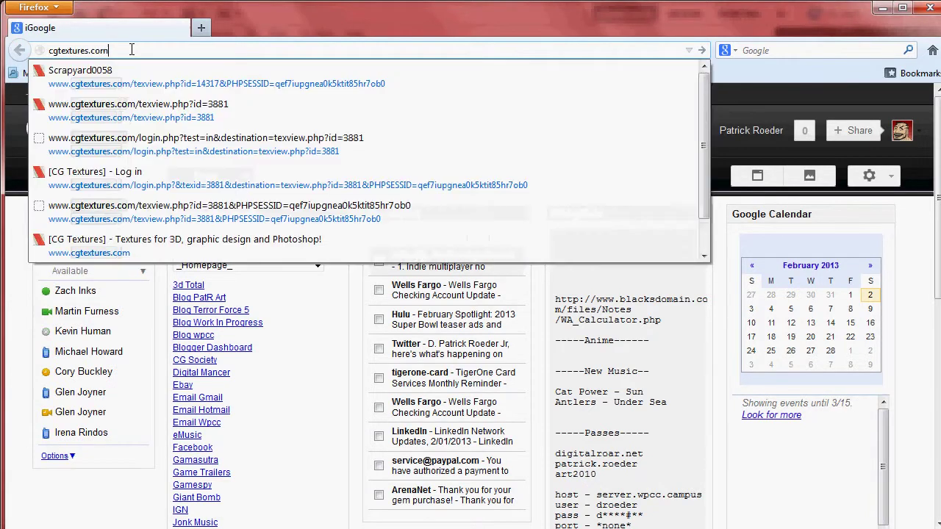
key("Return")
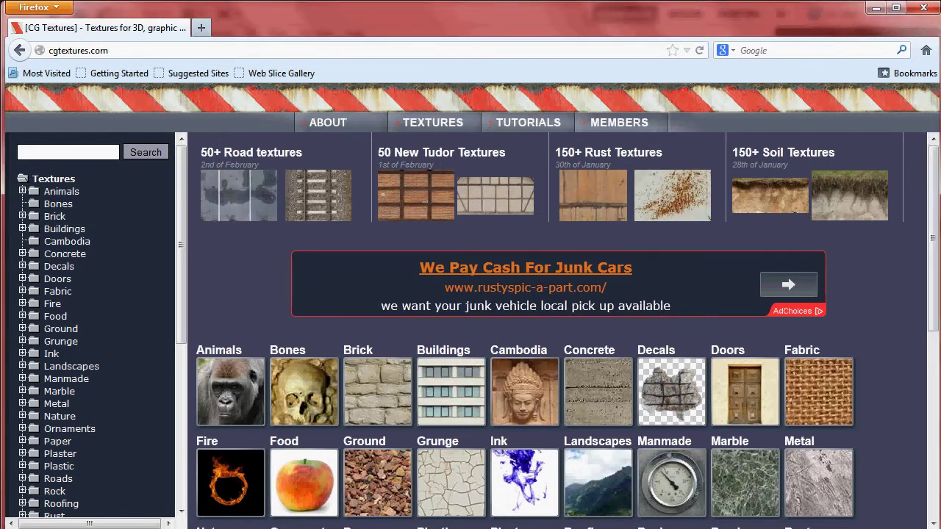
Step: Open the Metal texture category and look over its subcategories
scroll(937, 175, "down", 2)
left_click_drag(937, 175, 938, 197)
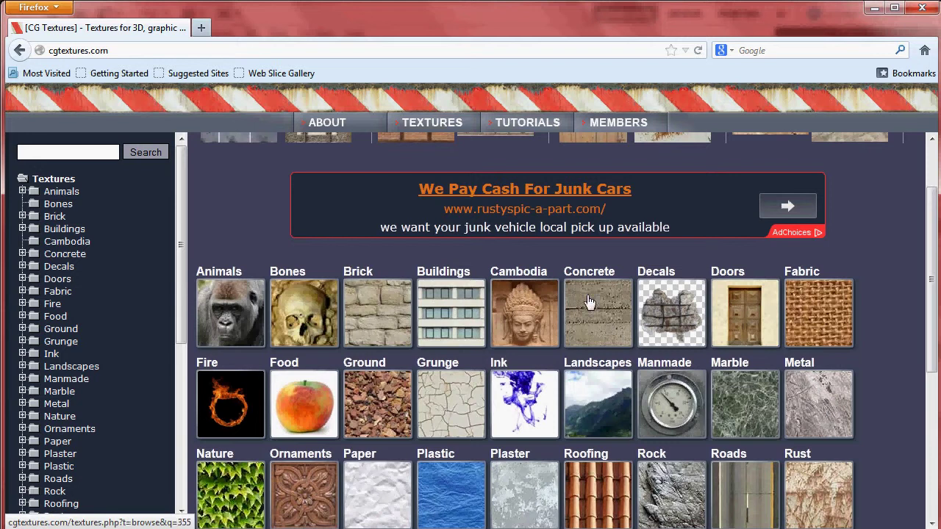
left_click(829, 406)
scroll(579, 380, "down", 5)
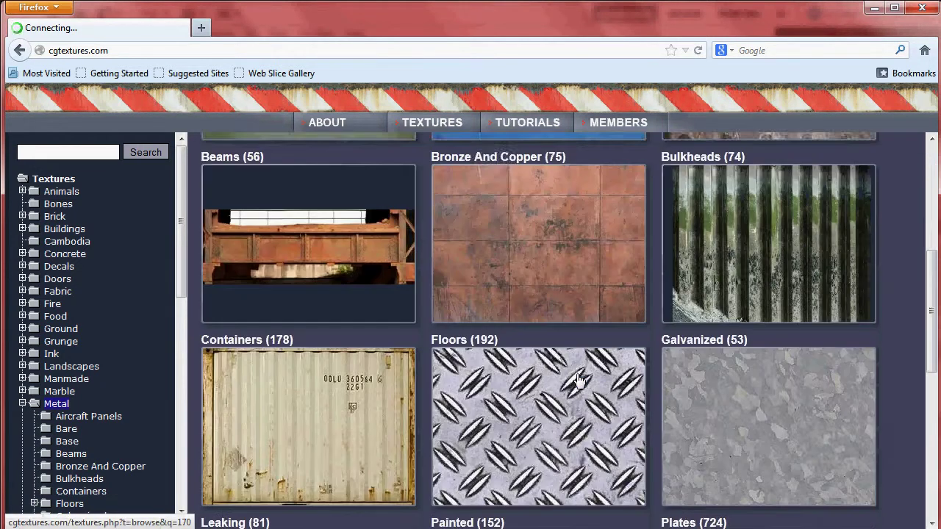
scroll(653, 388, "up", 4)
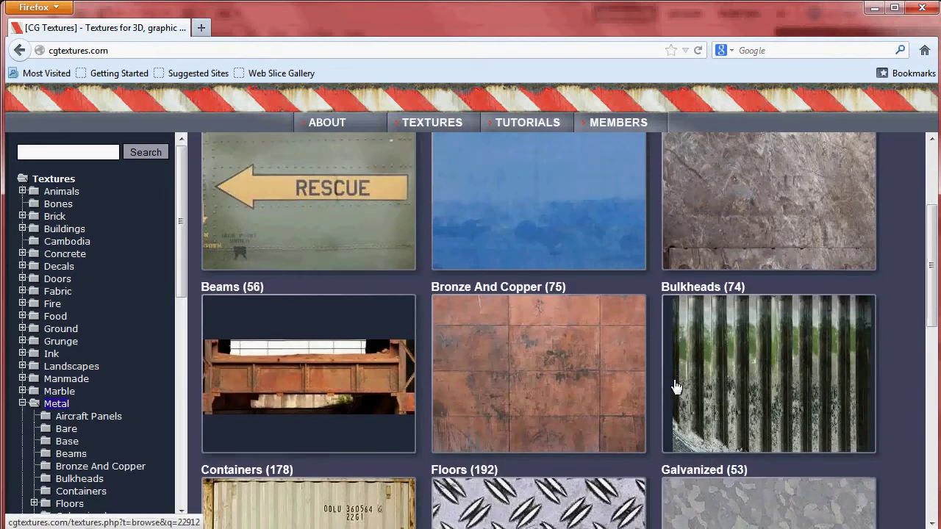
scroll(677, 388, "down", 10)
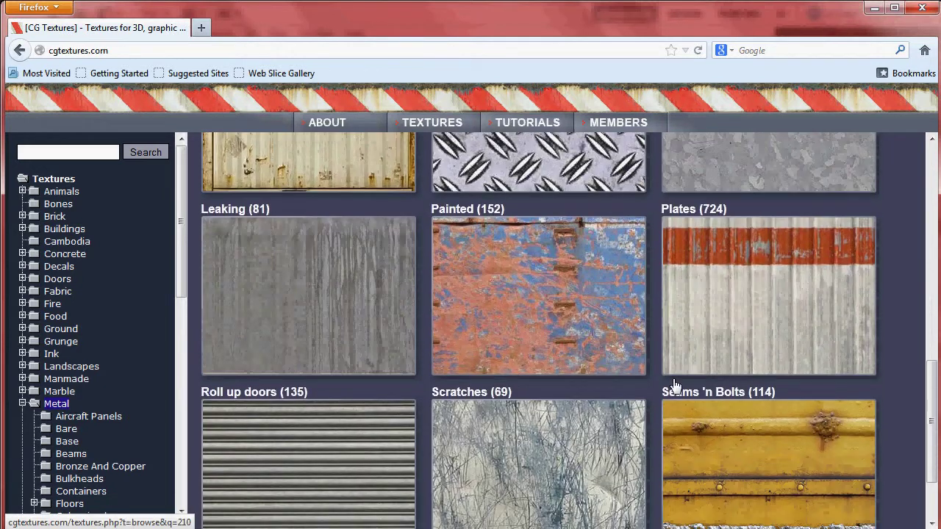
scroll(675, 386, "down", 3)
scroll(656, 385, "up", 18)
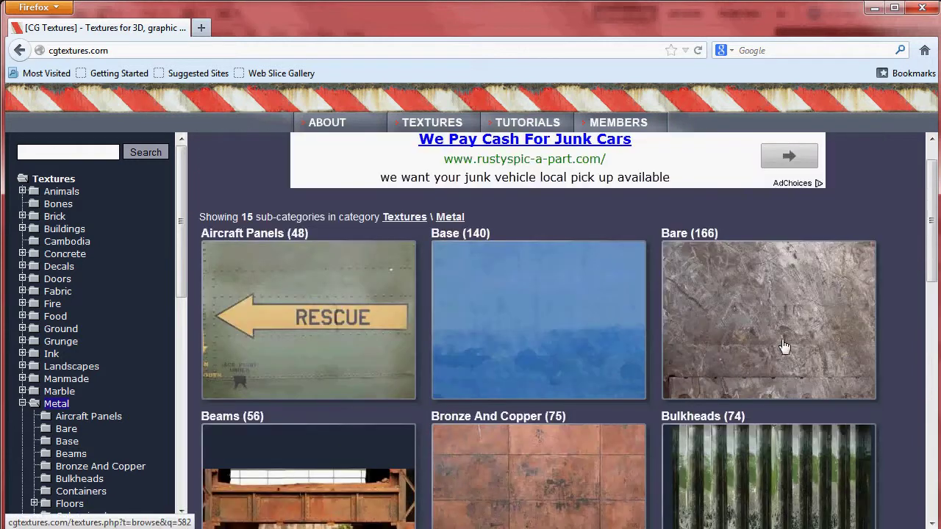
Step: Open the Metal › Bare subcategory and browse its first page of thumbnails
left_click(784, 346)
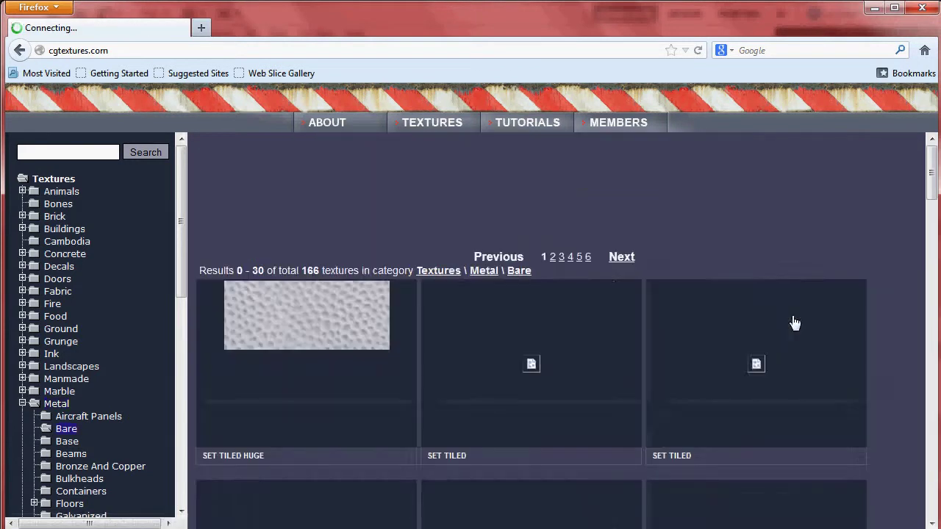
scroll(636, 343, "down", 4)
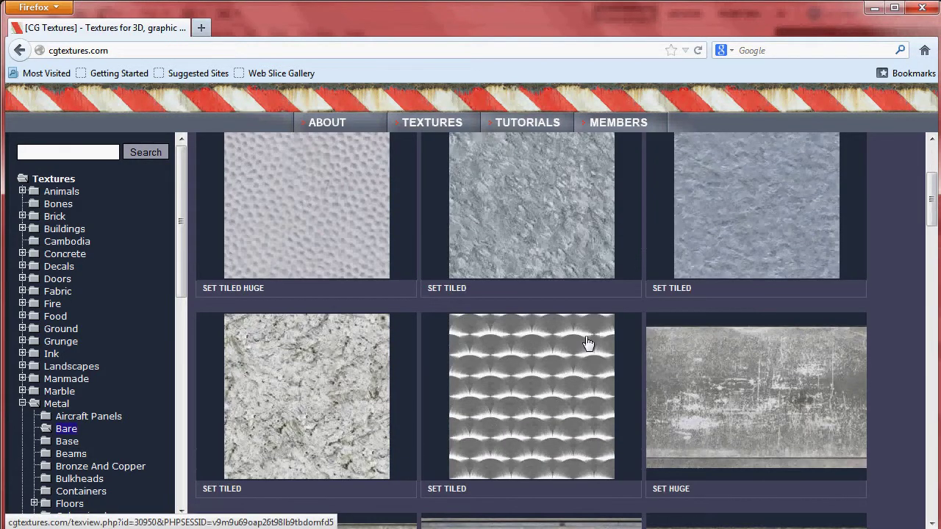
scroll(588, 344, "down", 6)
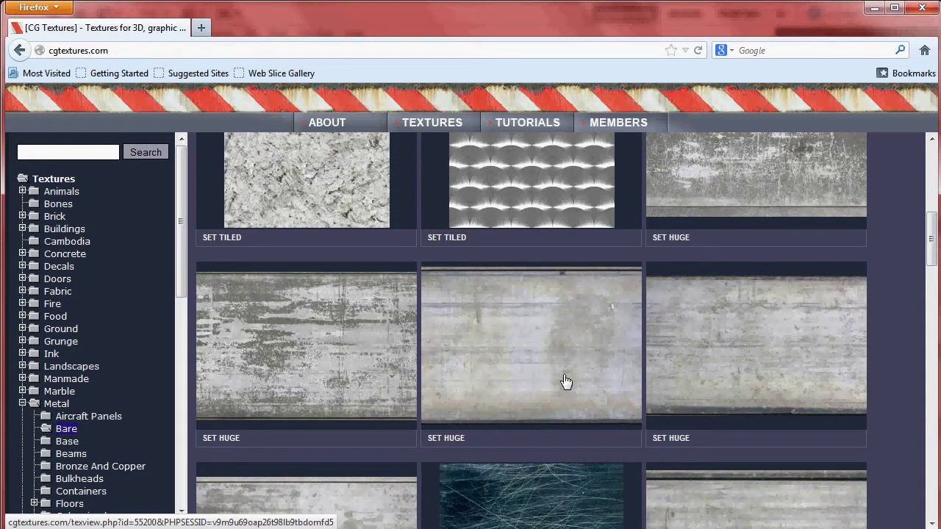
scroll(567, 383, "down", 6)
scroll(550, 387, "down", 4)
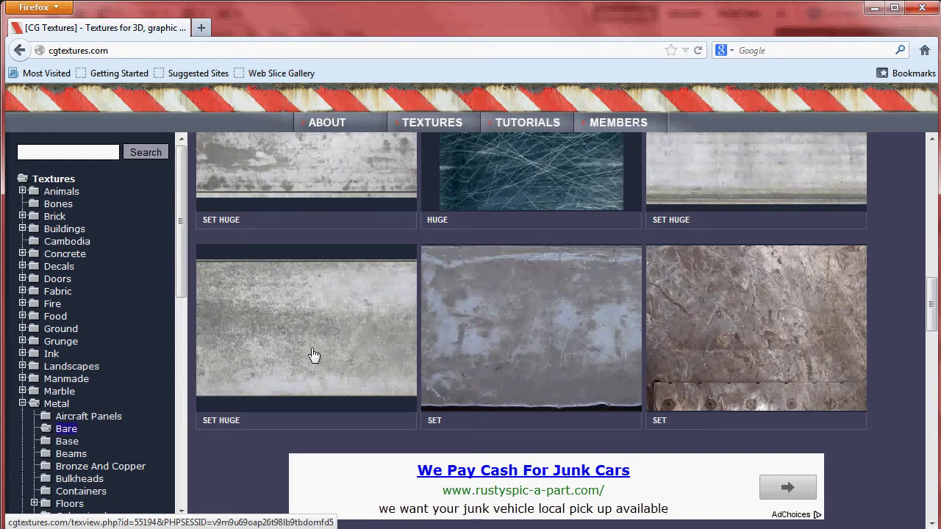
scroll(554, 346, "up", 4)
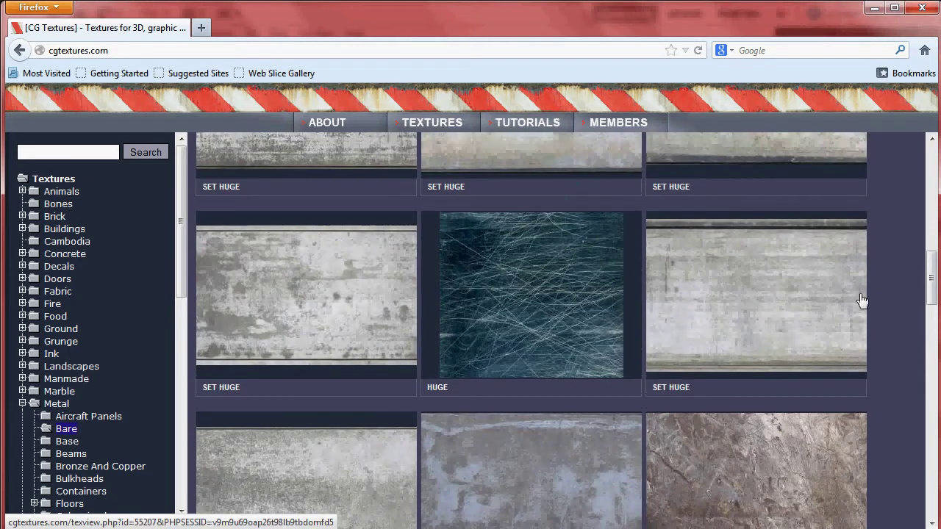
scroll(643, 410, "up", 8)
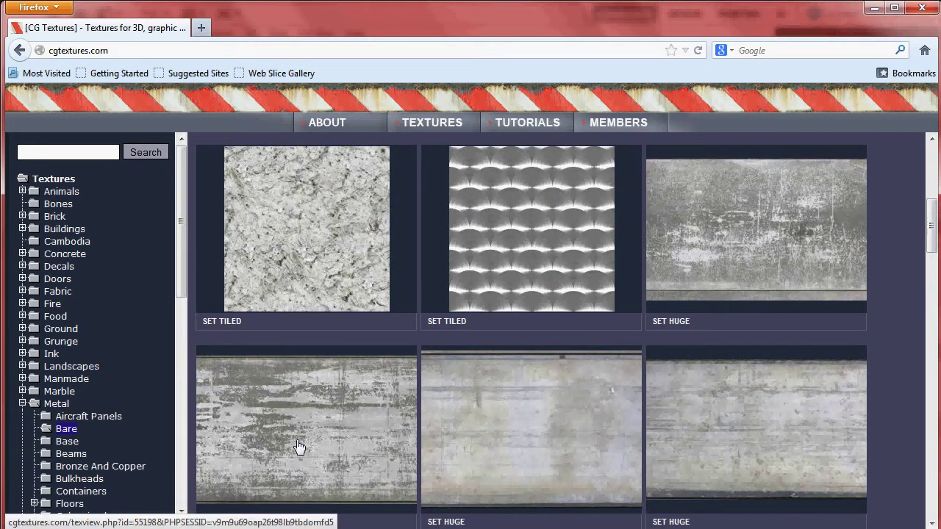
scroll(739, 403, "down", 7)
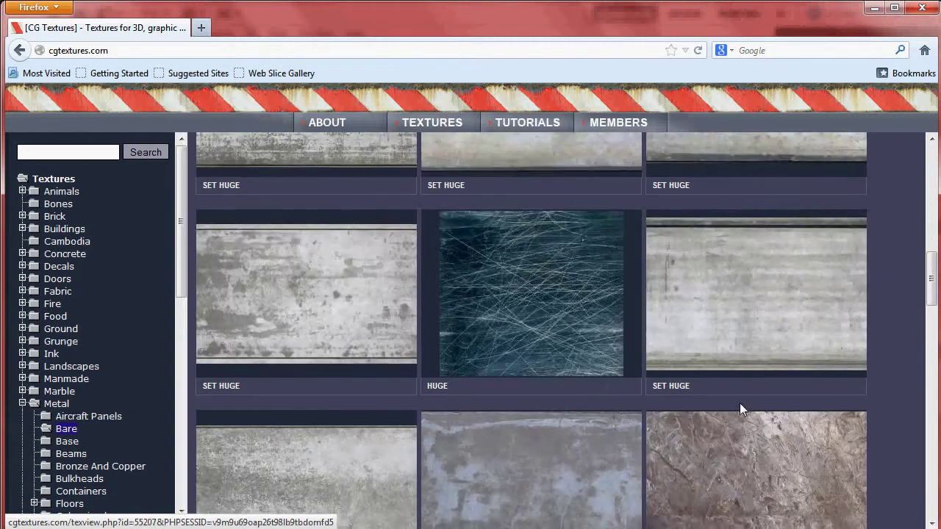
scroll(740, 403, "down", 5)
scroll(739, 408, "up", 5)
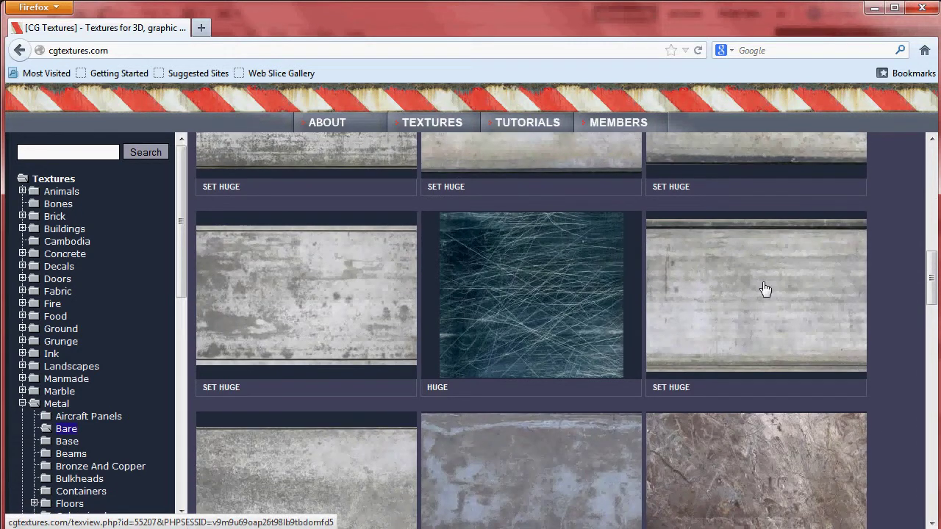
scroll(765, 294, "down", 6)
scroll(767, 321, "up", 3)
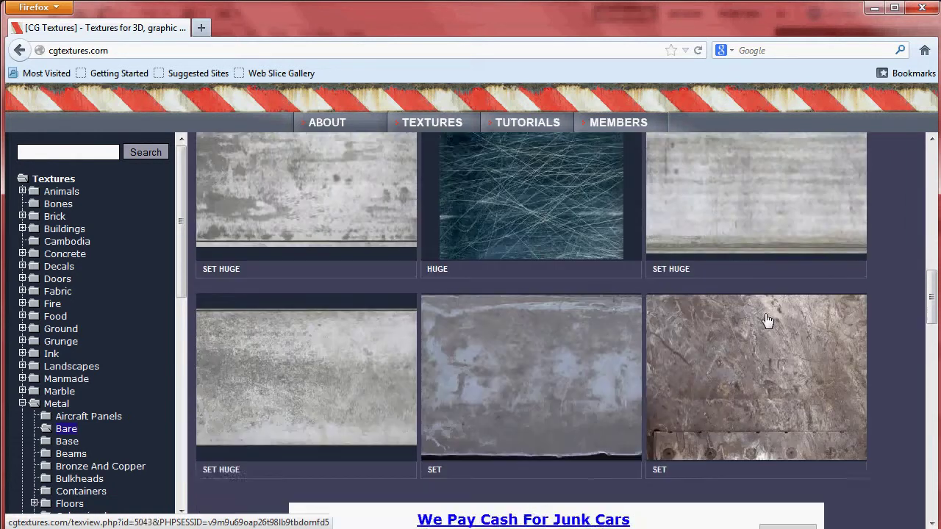
scroll(765, 316, "up", 8)
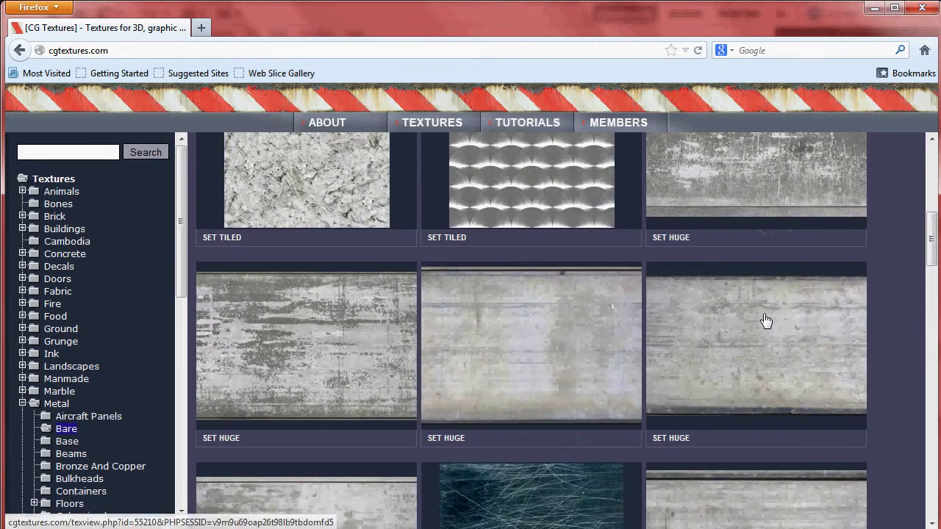
scroll(763, 324, "up", 5)
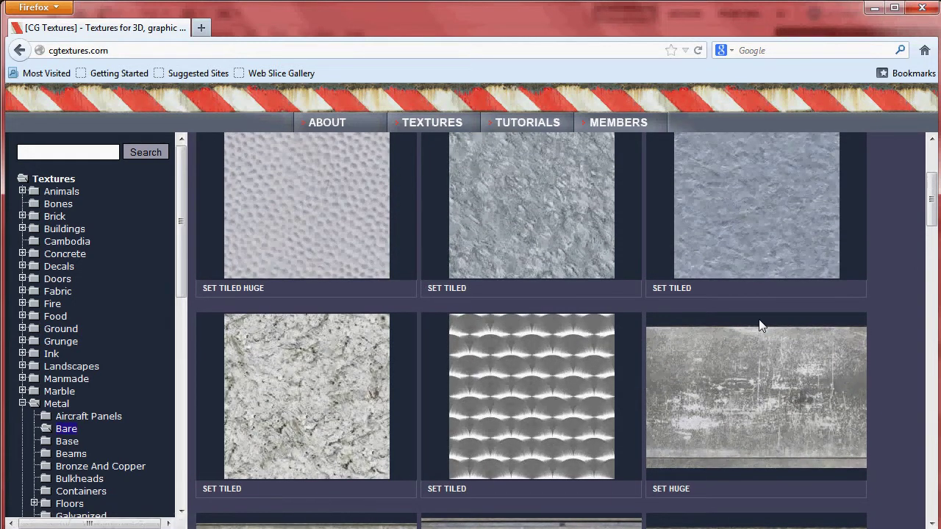
Step: Advance to the second page of bare metal textures
scroll(761, 325, "down", 15)
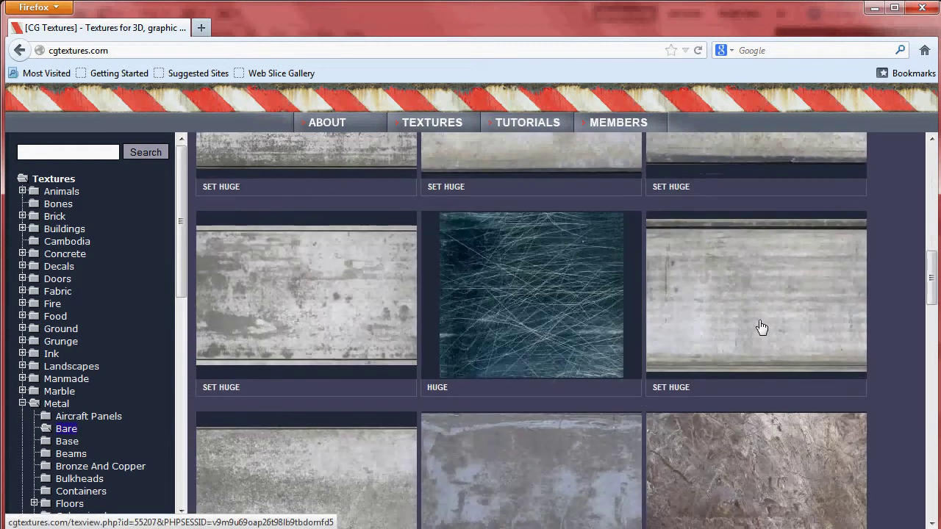
scroll(762, 326, "down", 10)
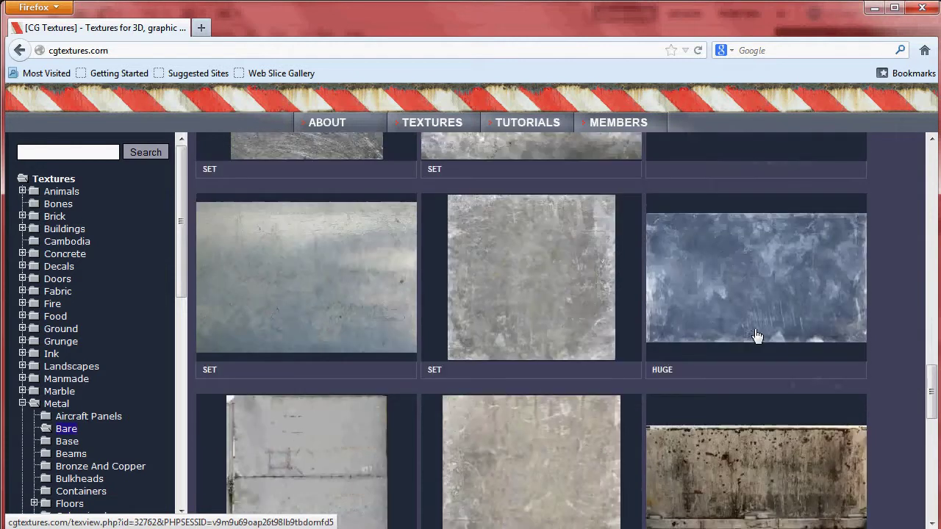
scroll(754, 331, "down", 5)
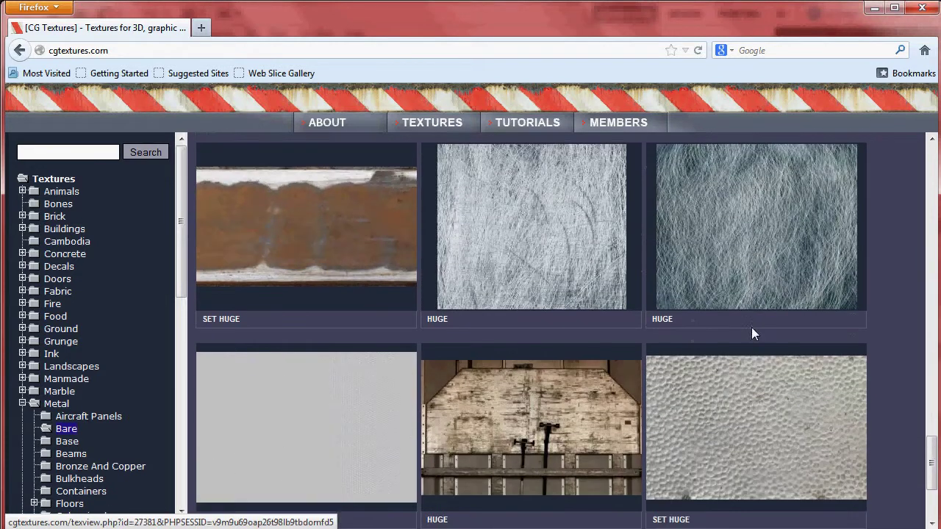
left_click(622, 477)
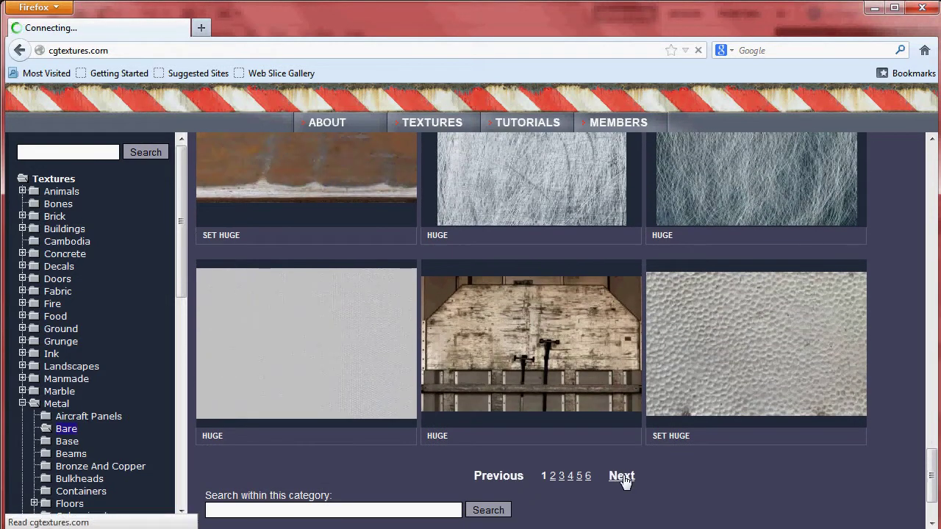
scroll(633, 327, "down", 6)
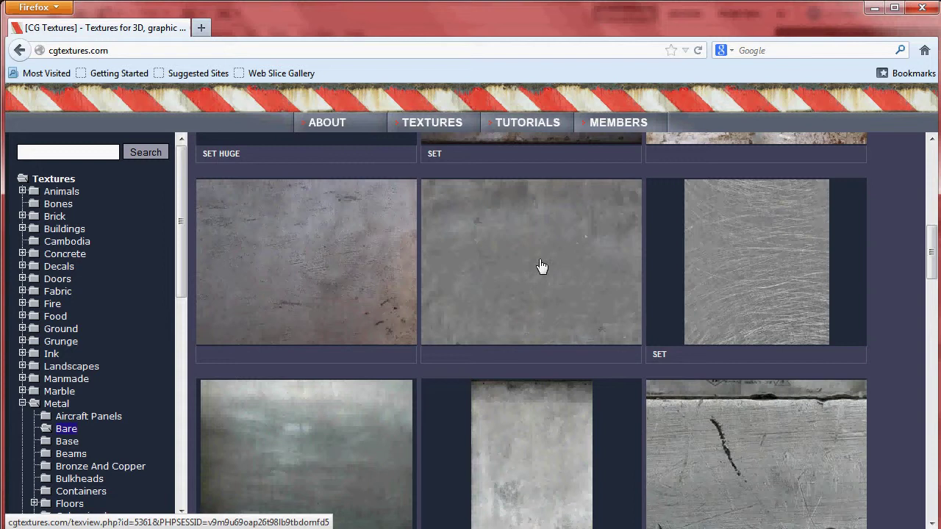
Step: Open the MetalBare0018 page and log in with the account username and password, declining password saving
left_click(540, 266)
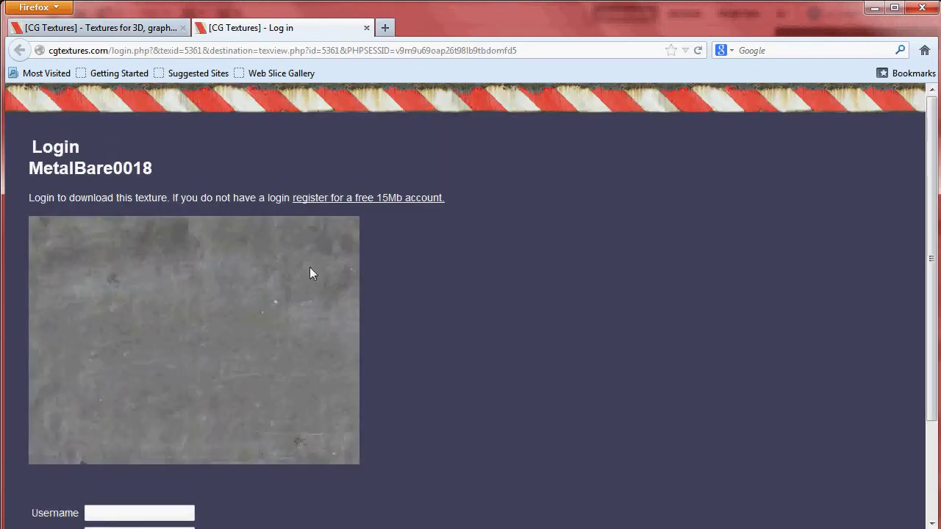
scroll(96, 383, "down", 2)
left_click(138, 428)
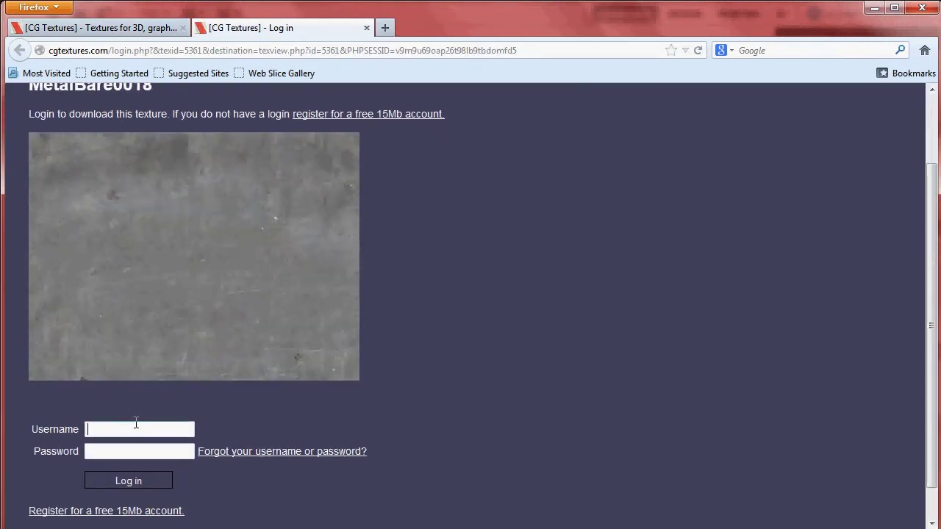
key("Tab")
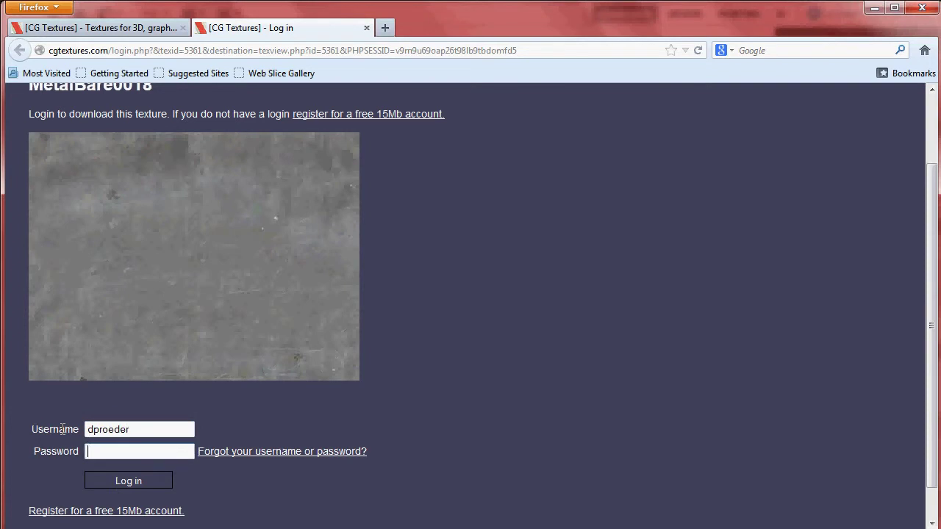
key("Return")
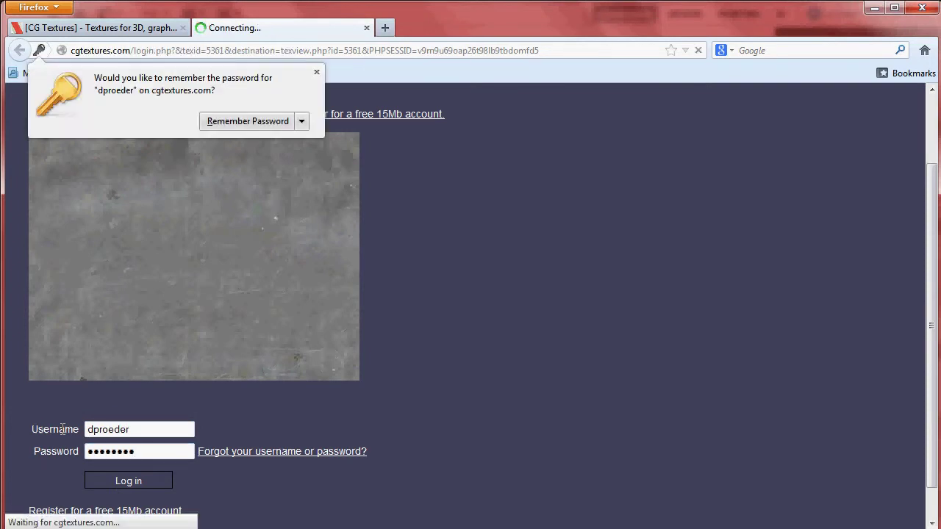
left_click(302, 121)
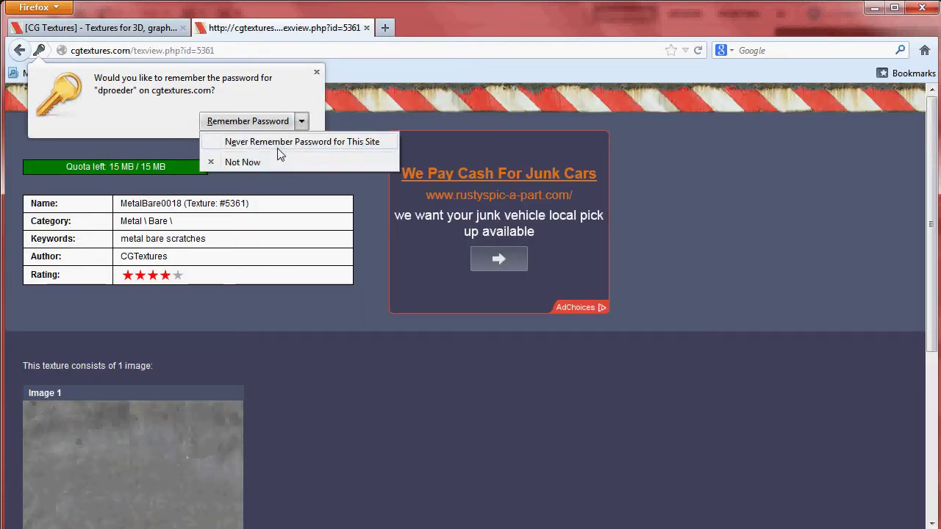
left_click(267, 154)
Step: Download the Small 800x386 MetalBare0018_S.jpg, saving it to disk
scroll(294, 379, "down", 3)
scroll(285, 367, "down", 2)
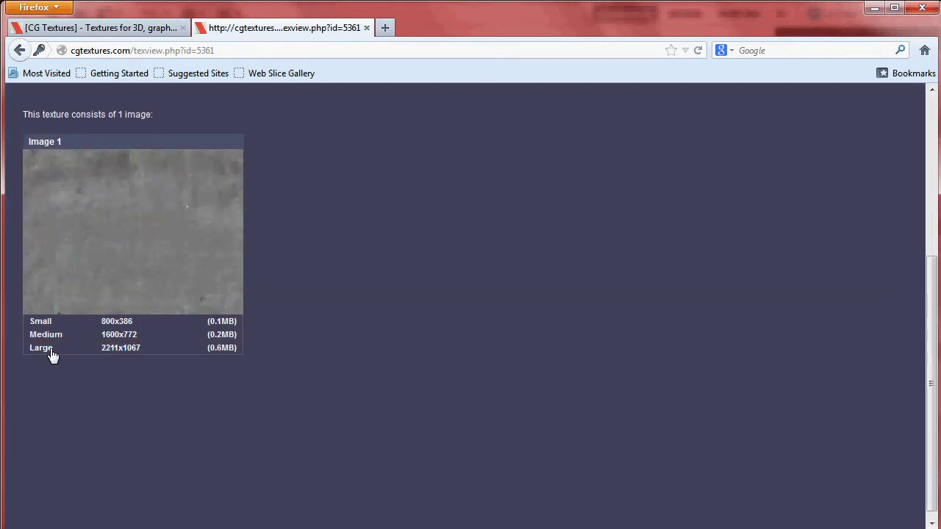
left_click(41, 322)
left_click(494, 335)
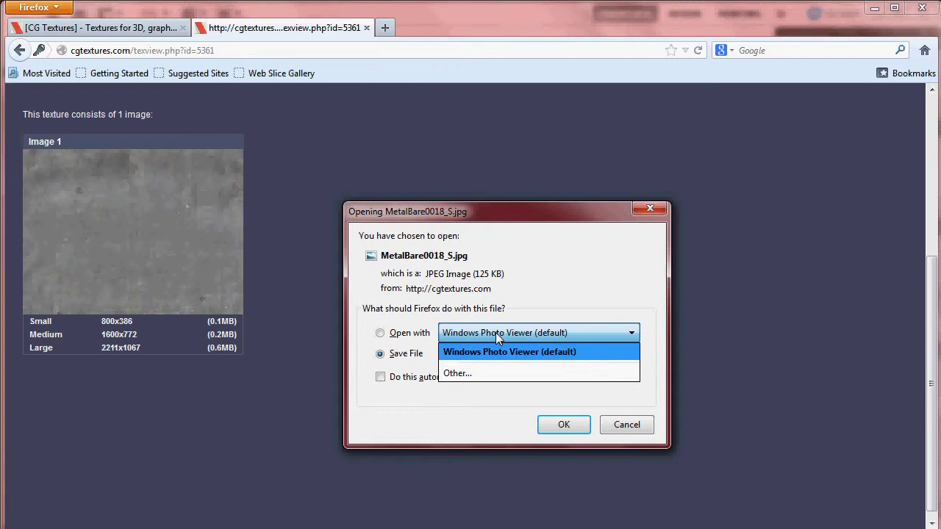
left_click(495, 332)
left_click(561, 424)
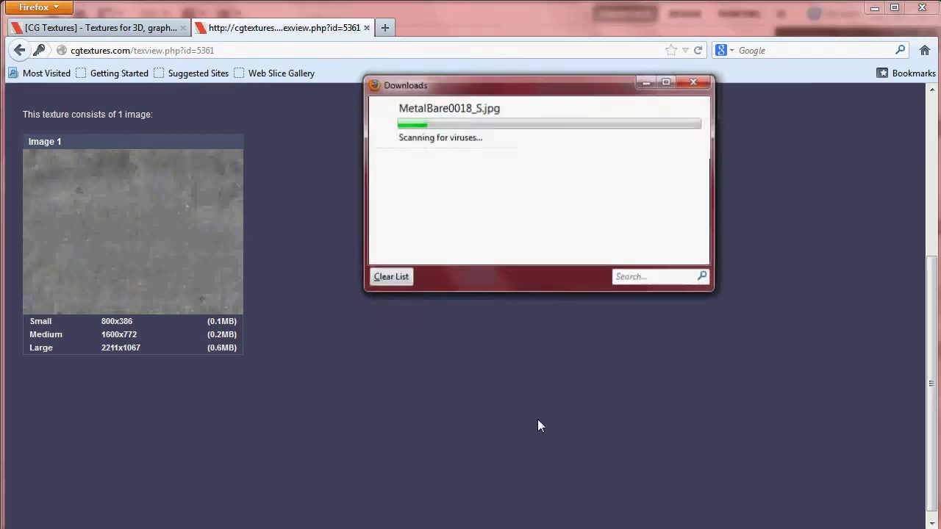
Step: Back in Photoshop, locate MetalBare0018_S.jpg in the Downloads folder through File > Open
left_click(874, 7)
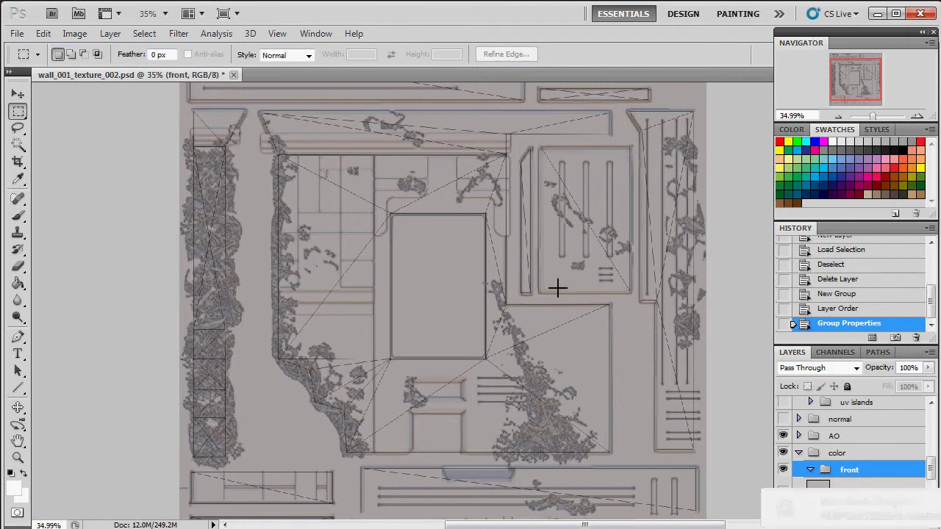
left_click(16, 34)
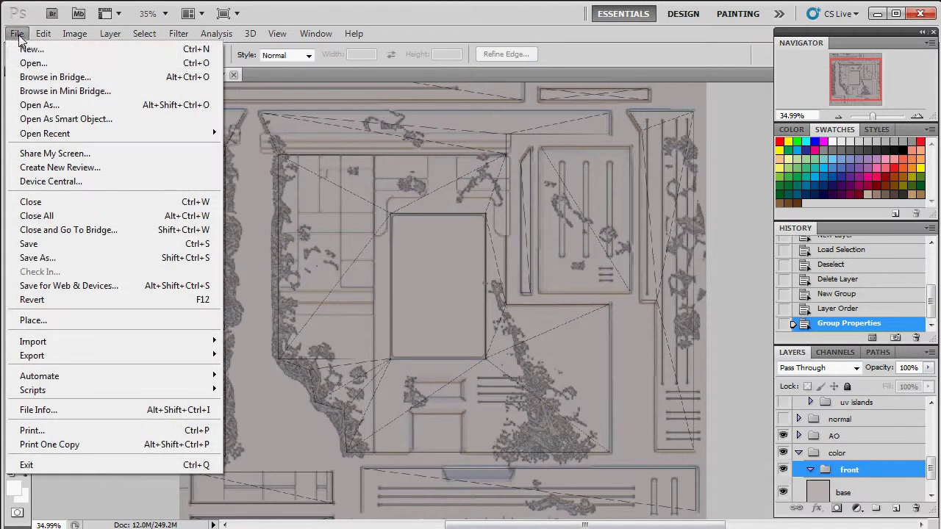
left_click(49, 62)
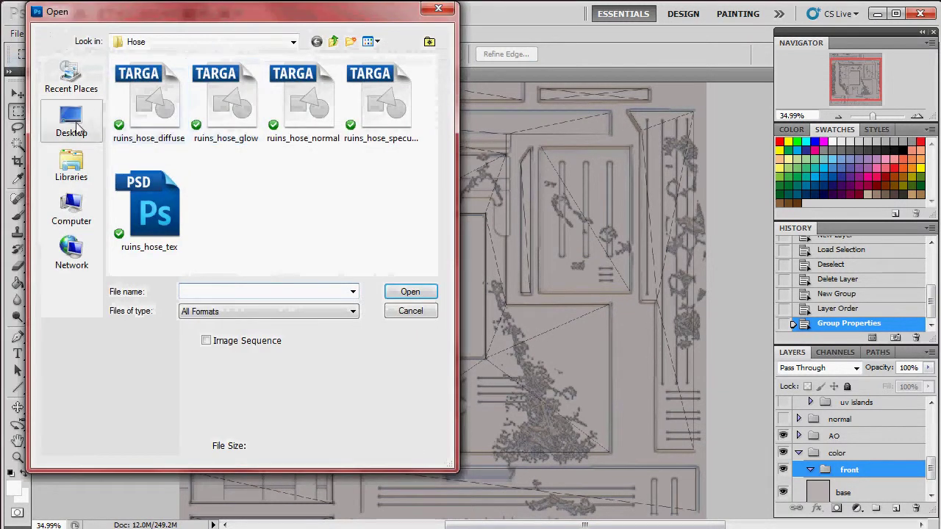
left_click(73, 119)
double_click(245, 86)
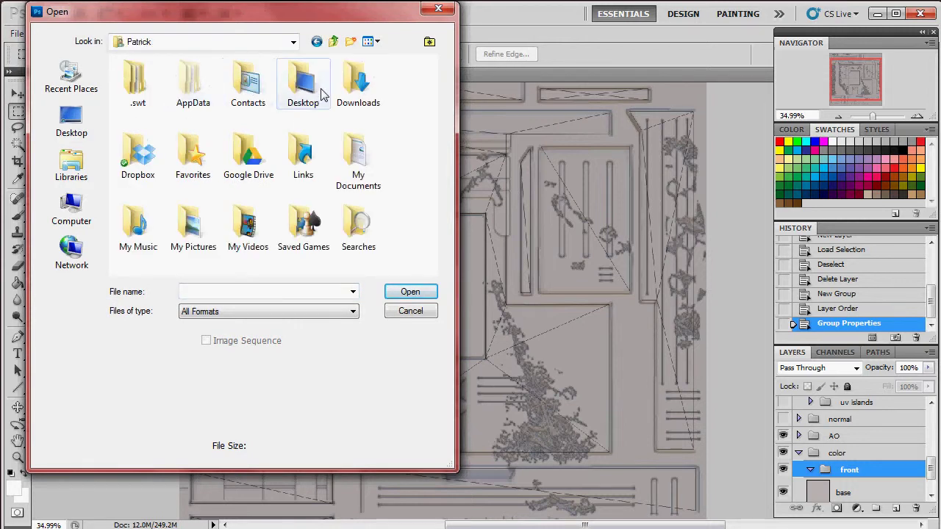
double_click(357, 86)
left_click(153, 102)
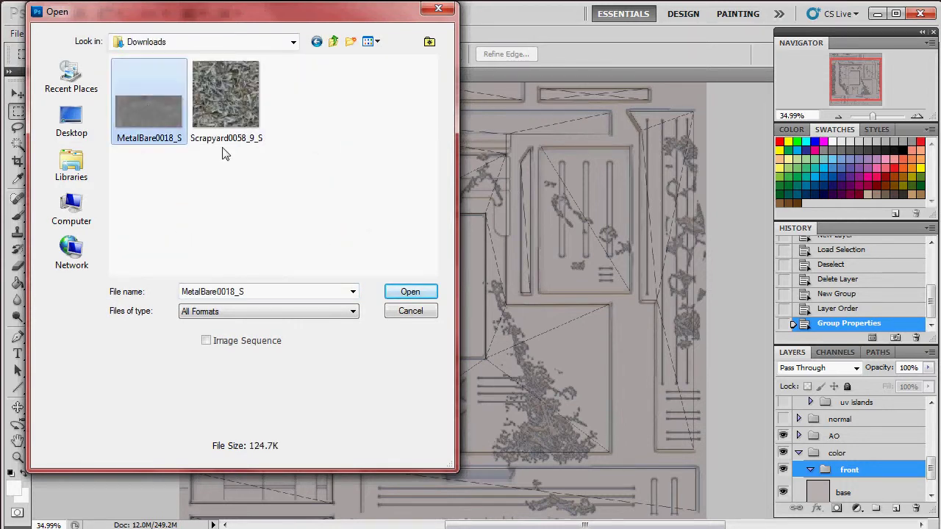
Step: Open MetalBare0018_S.jpg and convert its locked Background into Layer 0
left_click(411, 292)
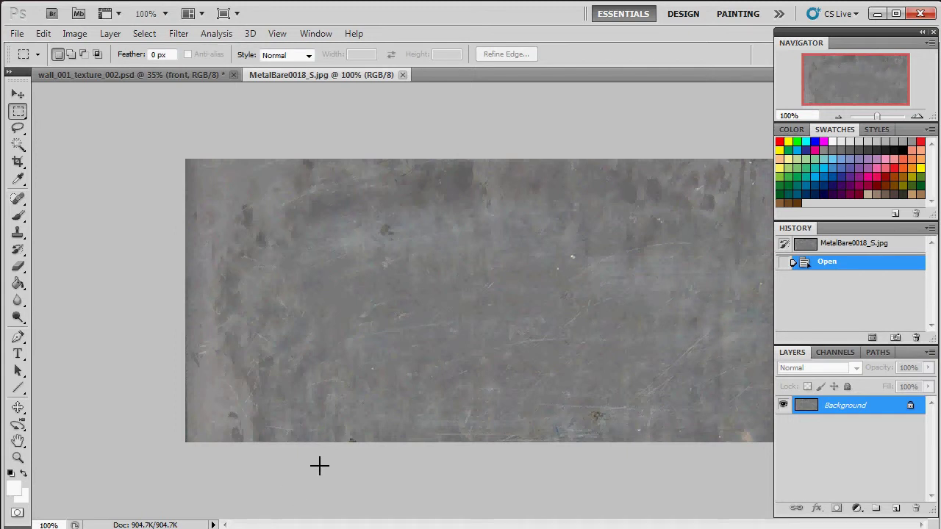
double_click(880, 409)
left_click(618, 174)
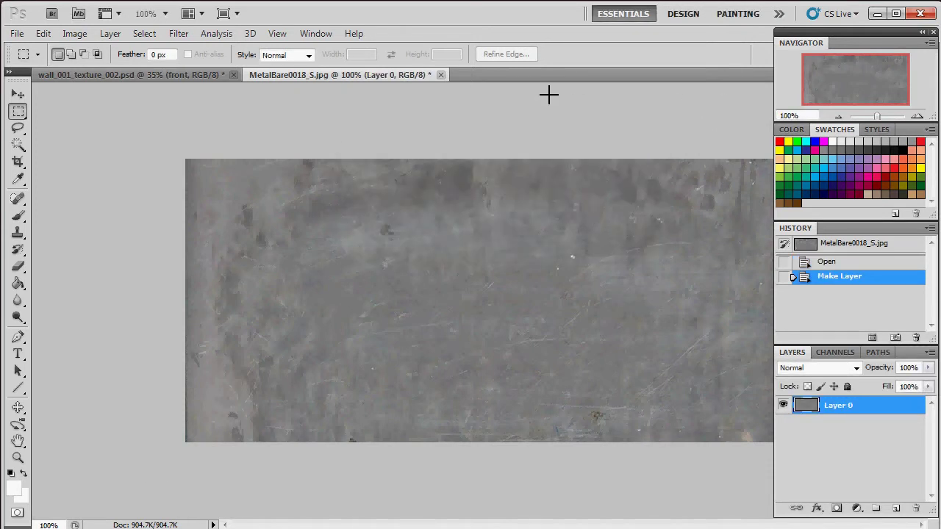
Step: Apply the Offset filter at +257 px horizontal, +117 px vertical with Wrap Around
left_click(181, 35)
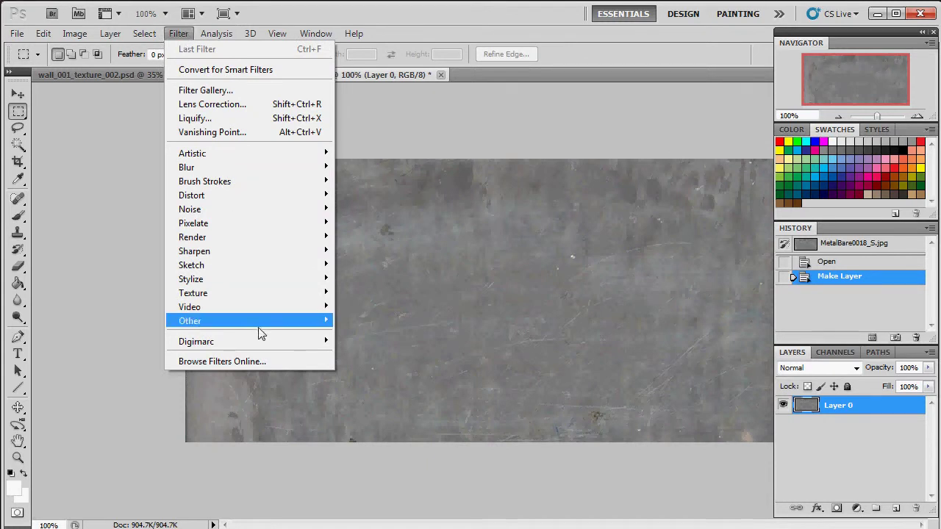
mouse_move(286, 321)
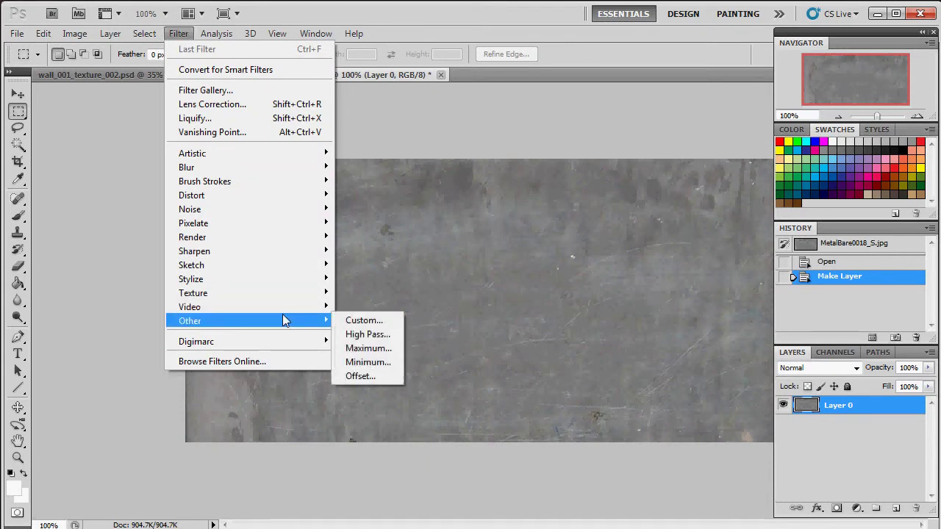
left_click(376, 378)
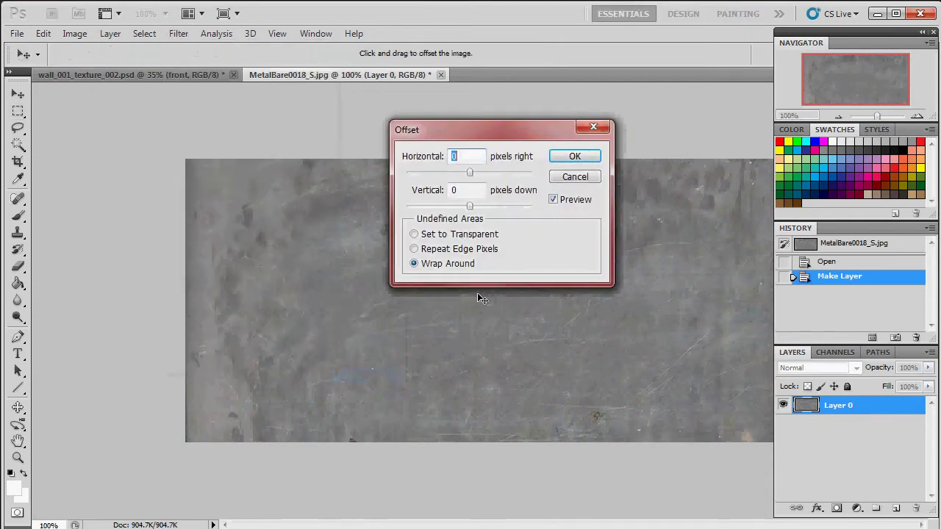
left_click_drag(473, 172, 480, 206)
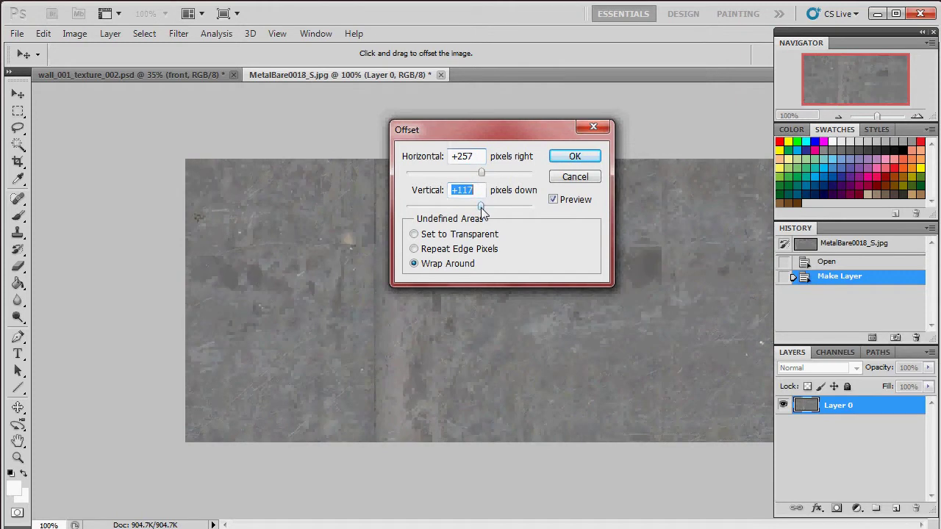
left_click_drag(508, 135, 439, 238)
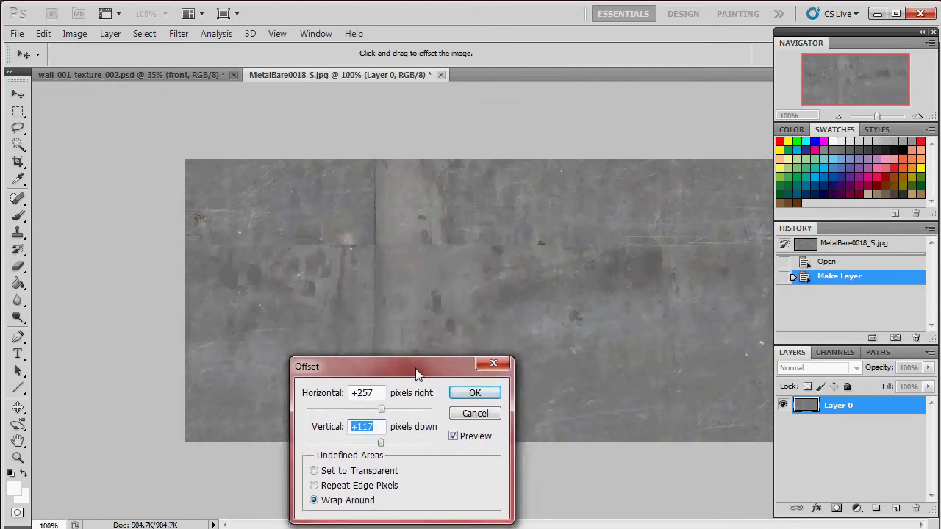
left_click_drag(416, 374, 548, 350)
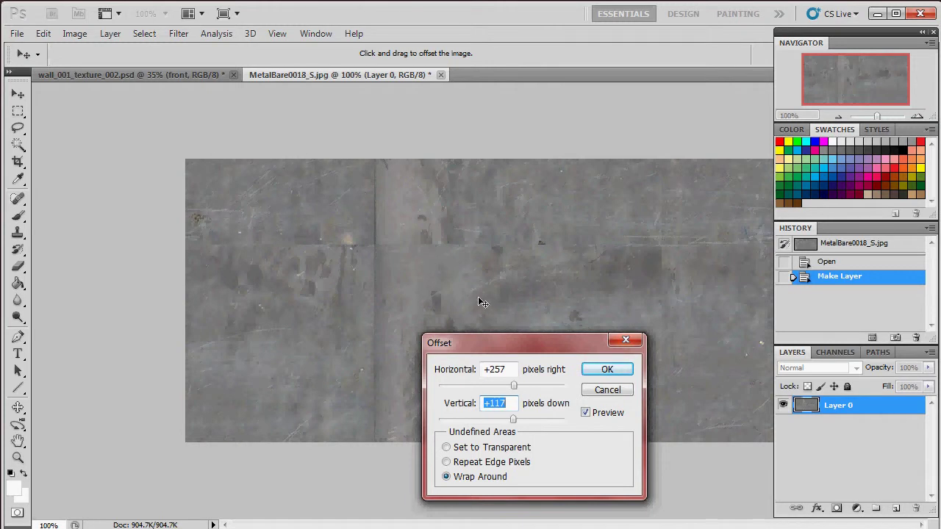
left_click(616, 373)
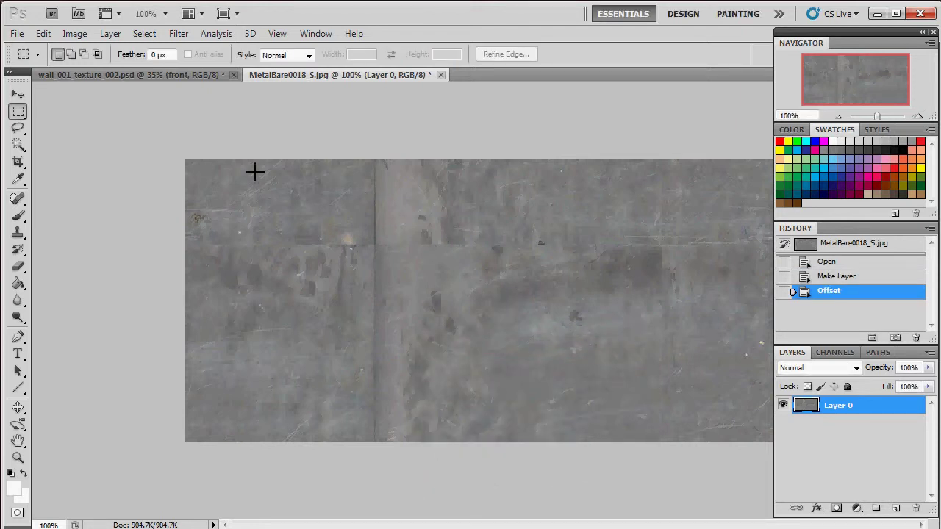
Step: Clone-stamp over the vertical and horizontal offset seams on Layer 0
left_click(18, 234)
left_click(85, 232)
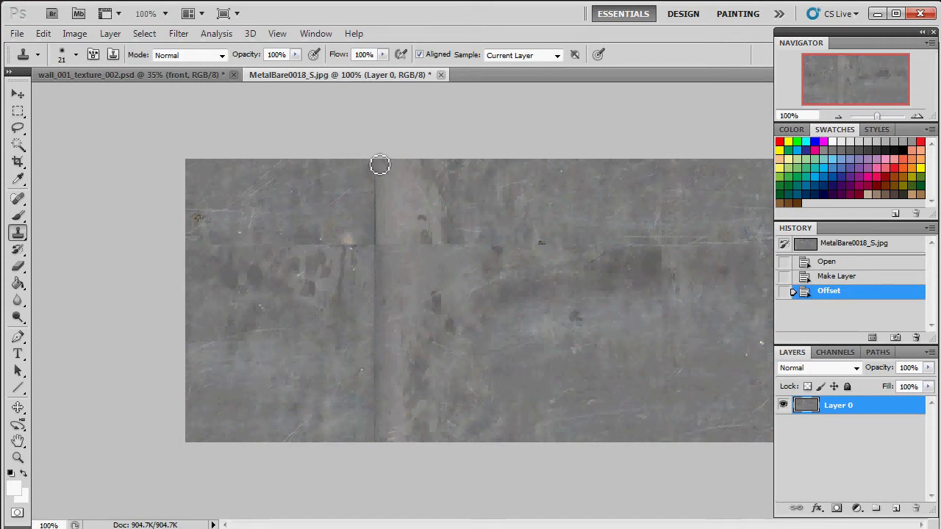
mouse_move(380, 165)
left_mouse_down()
mouse_move(373, 208)
mouse_move(390, 317)
mouse_move(375, 453)
left_mouse_up()
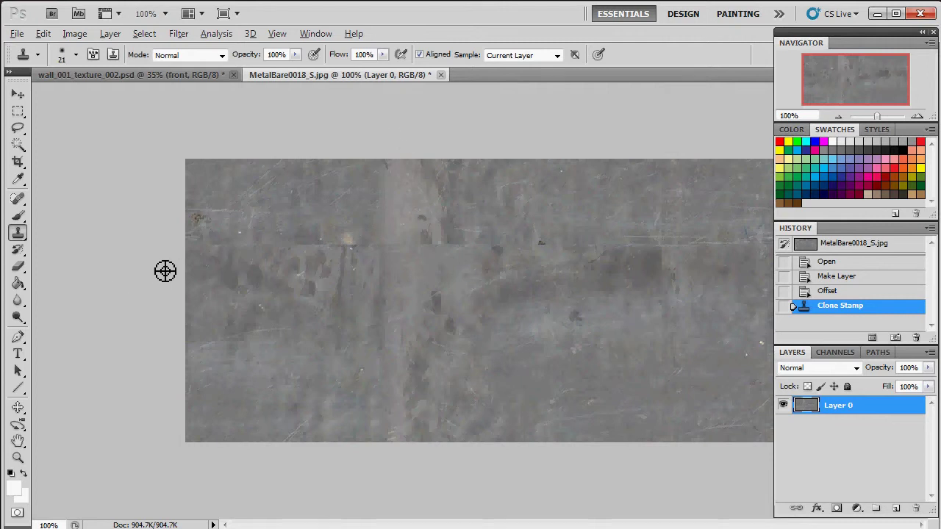
left_click(190, 273, "alt")
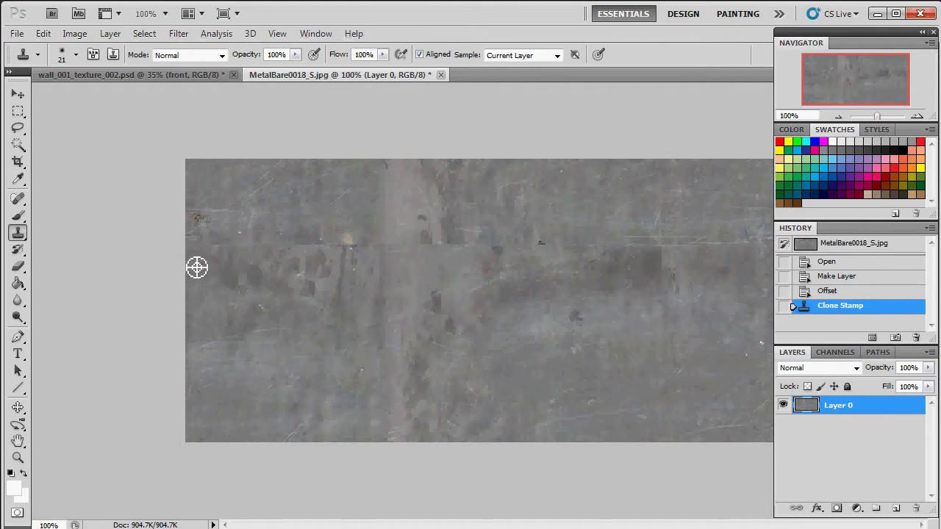
mouse_move(242, 255)
left_mouse_down()
mouse_move(454, 248)
mouse_move(829, 262)
left_mouse_up()
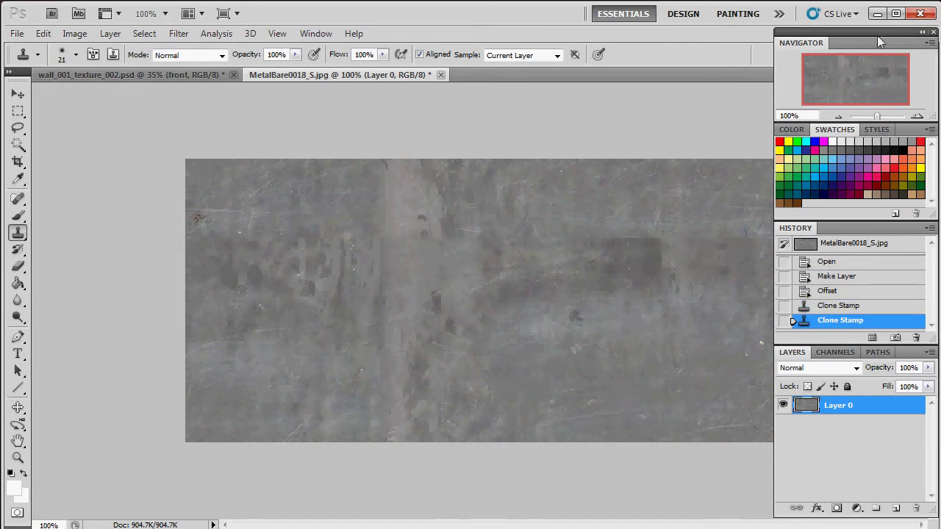
left_click_drag(878, 33, 881, 59)
mouse_move(735, 244)
left_mouse_down()
mouse_move(758, 236)
mouse_move(788, 242)
left_mouse_up()
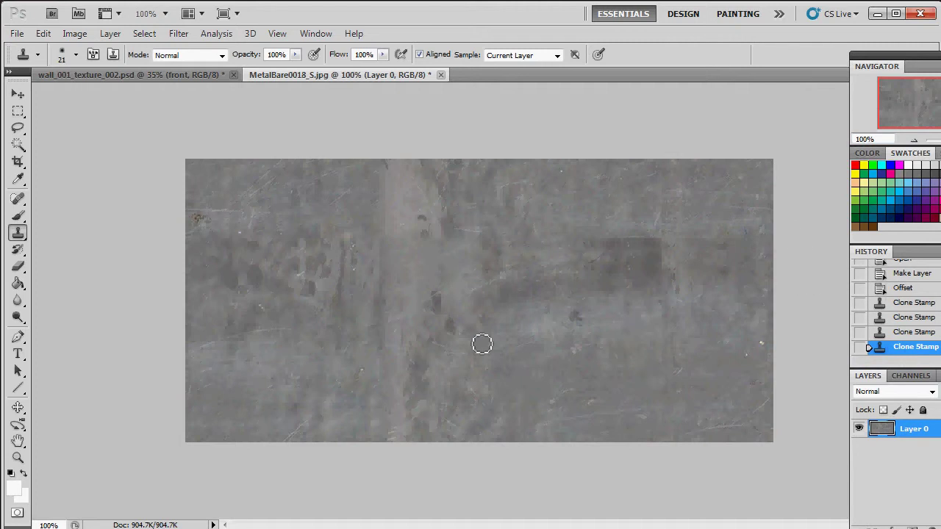
left_click_drag(930, 57, 903, 49)
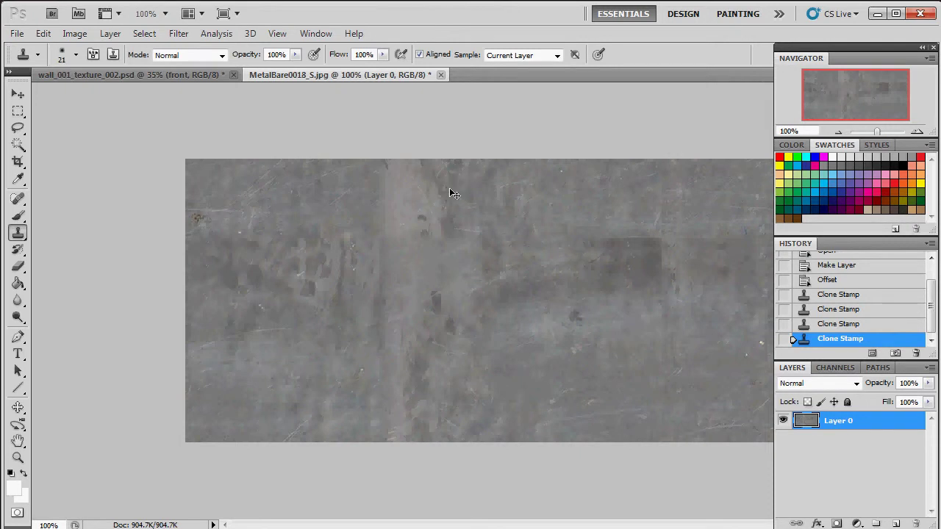
Step: Select the whole MetalBare0018_S image and cut it
key("ctrl+a")
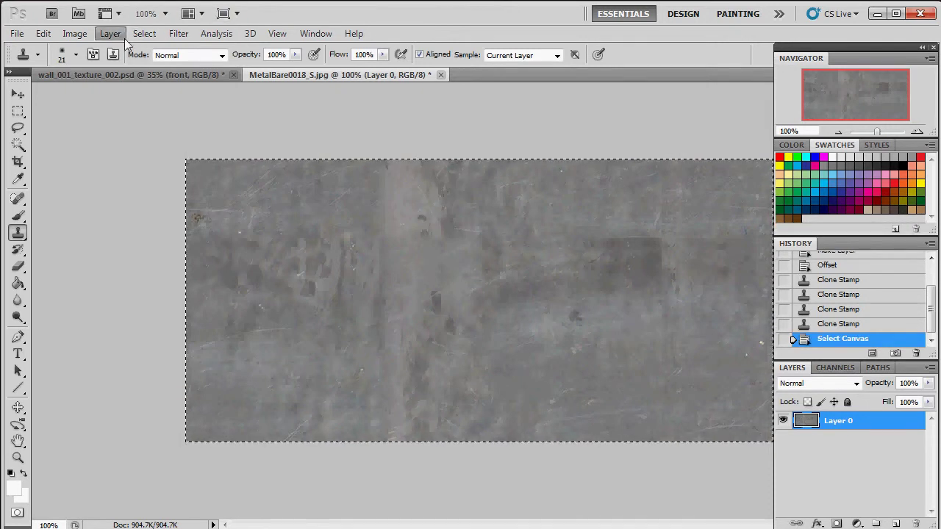
left_click(110, 33)
mouse_move(144, 33)
left_click(150, 49)
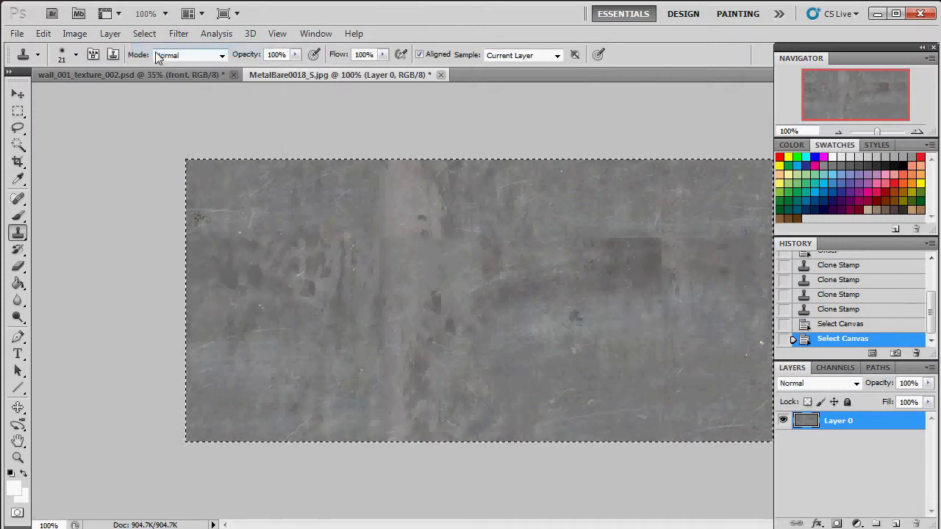
left_click(43, 33)
left_click(83, 96)
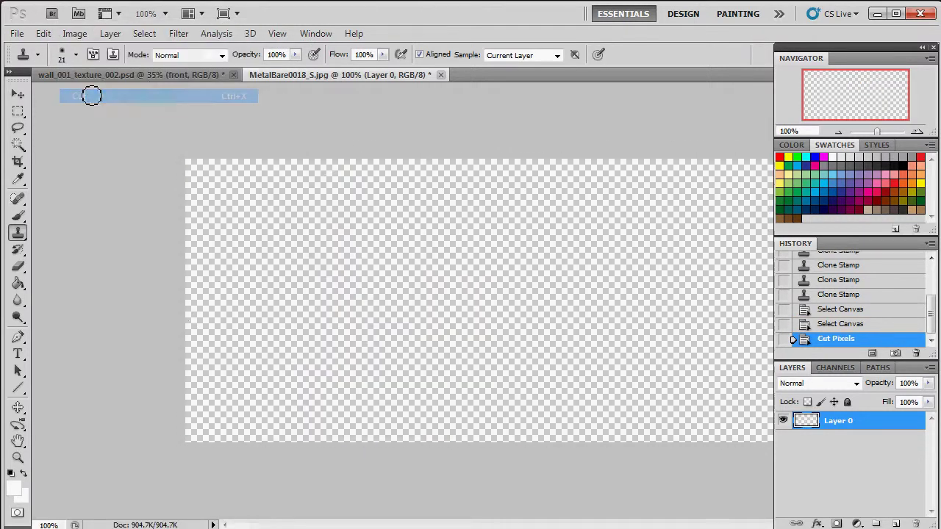
Step: In the wall PSD, add a new layer above base and paste the metal texture onto it
left_click(154, 75)
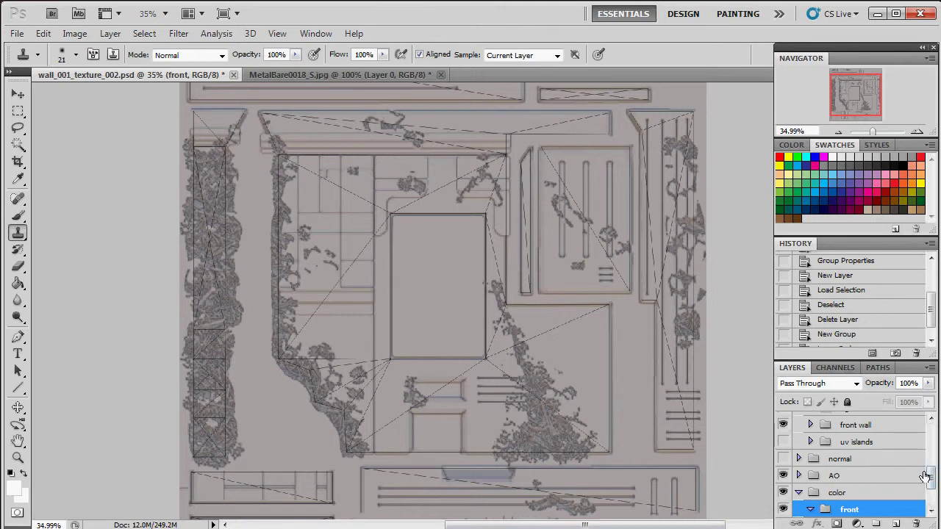
scroll(904, 478, "down", 2)
left_click(875, 479)
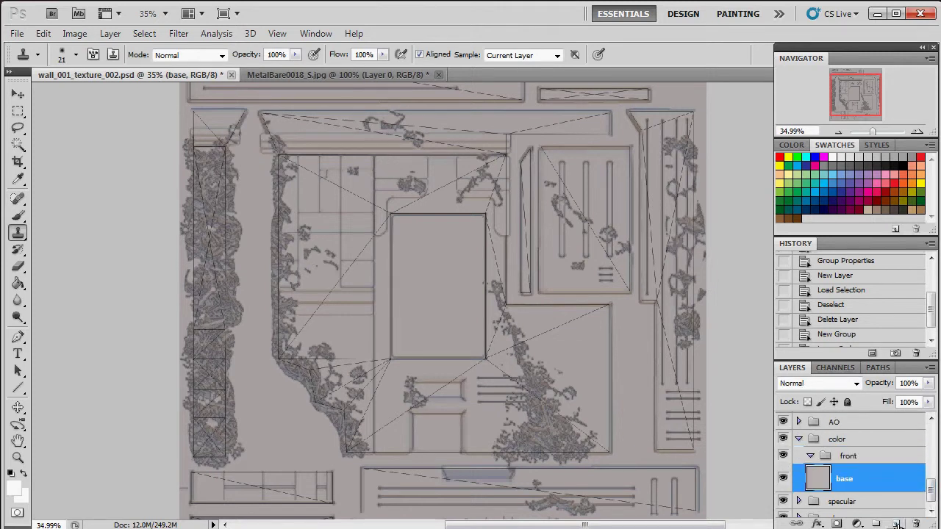
left_click(897, 524)
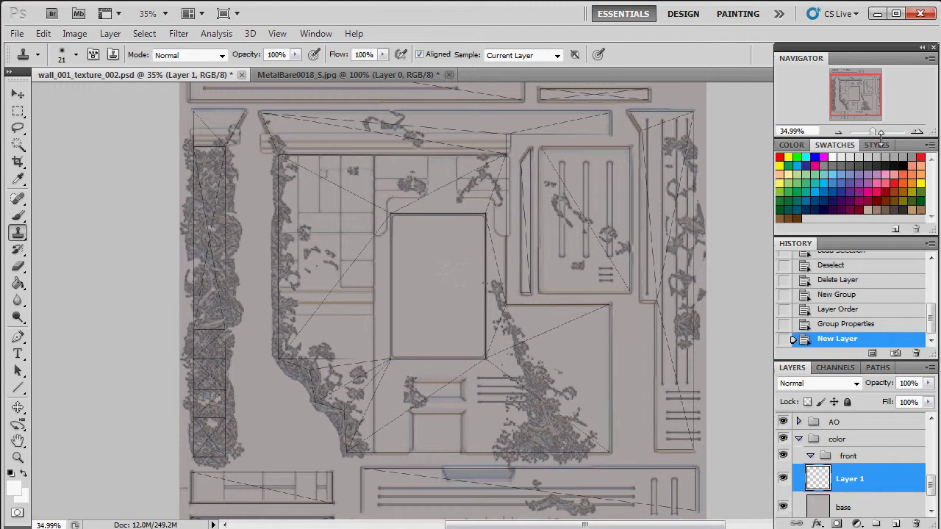
left_click_drag(840, 97, 854, 91)
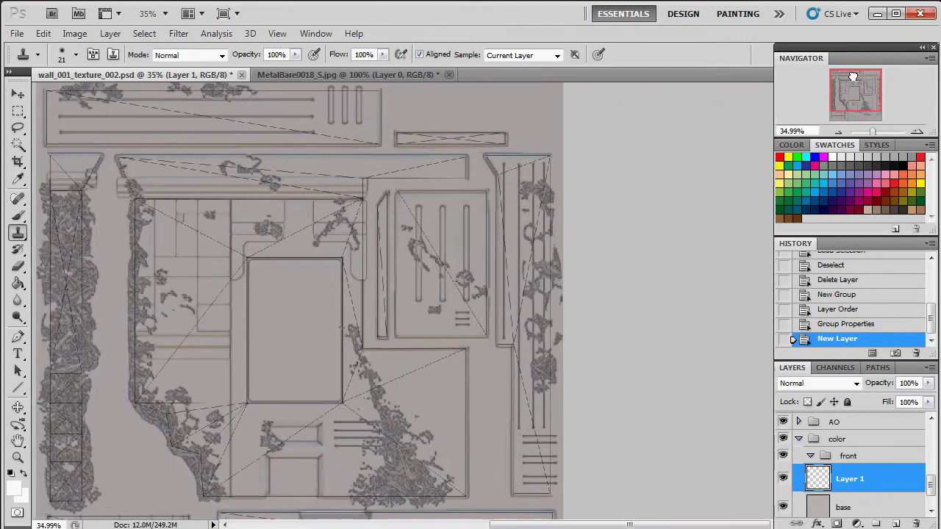
key("ctrl+v")
key("v")
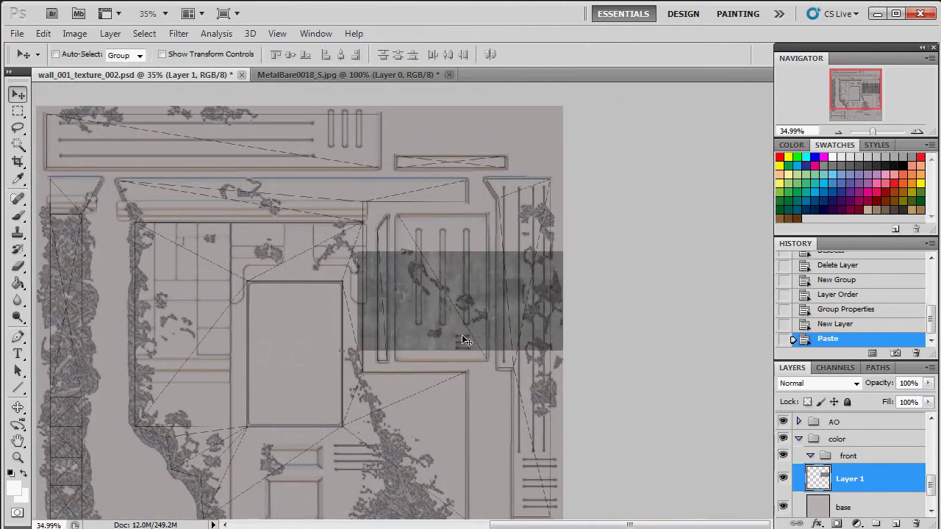
left_click_drag(456, 309, 169, 195)
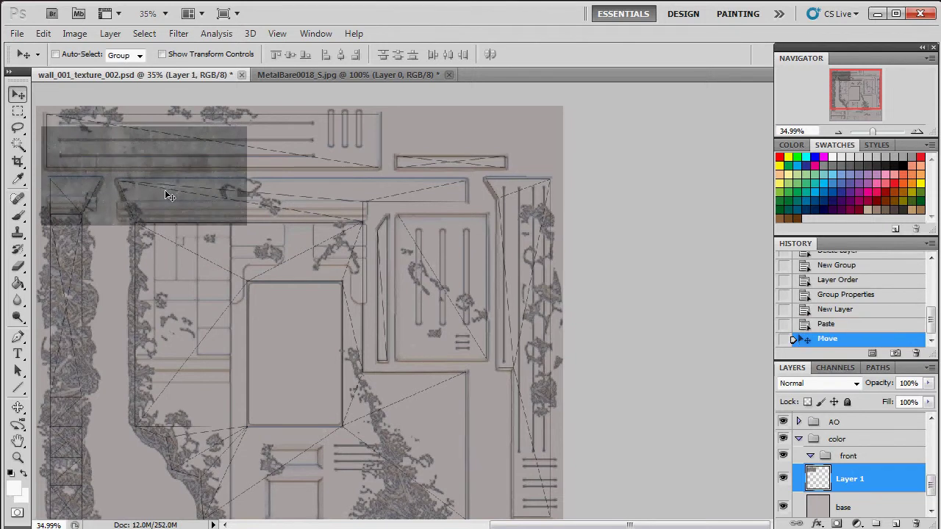
Step: Enable snapping and snap the pasted metal texture to the canvas's top edge
left_click(280, 34)
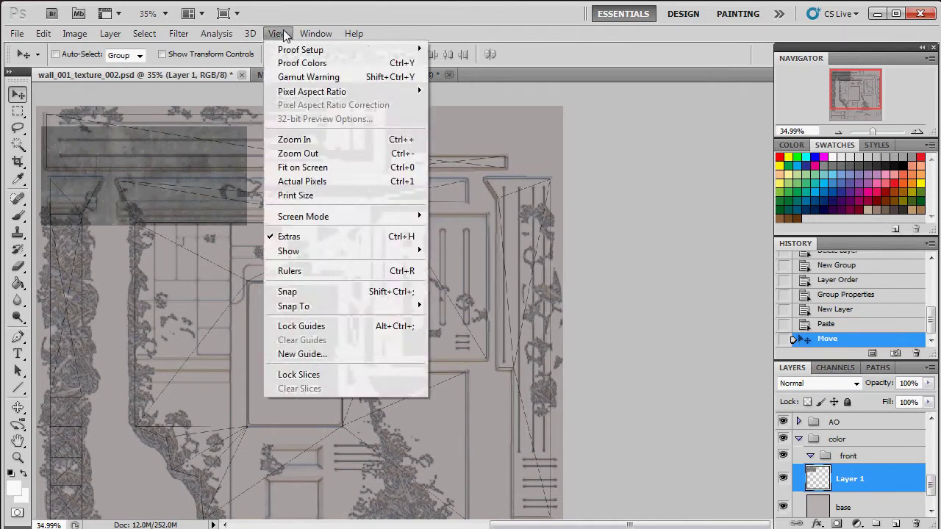
mouse_move(176, 37)
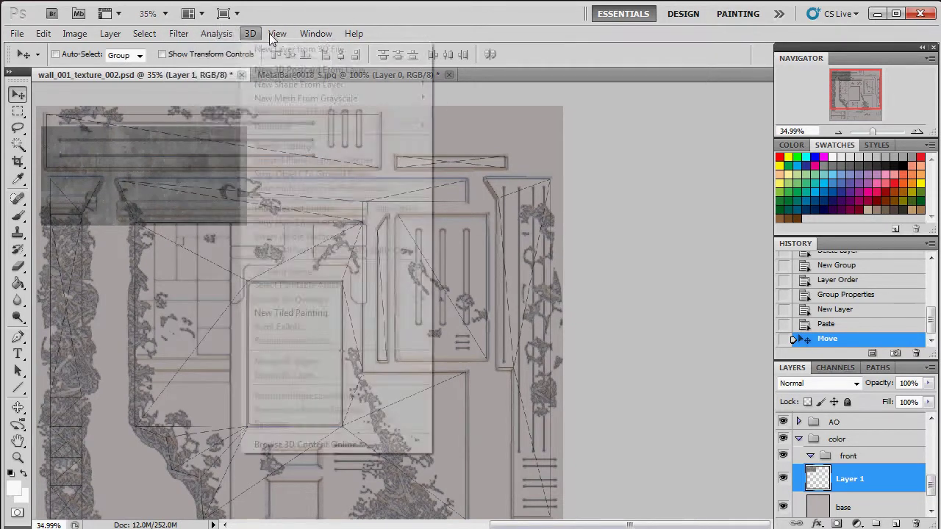
mouse_move(68, 38)
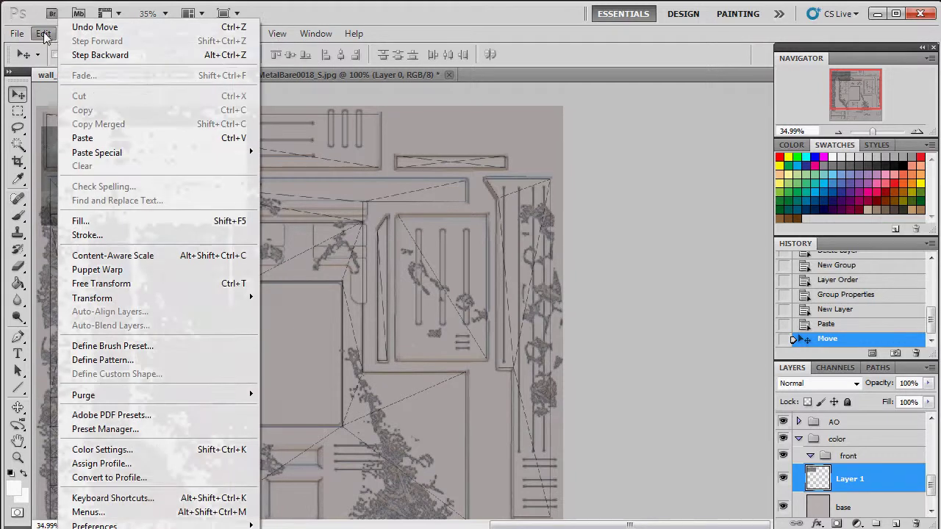
mouse_move(278, 41)
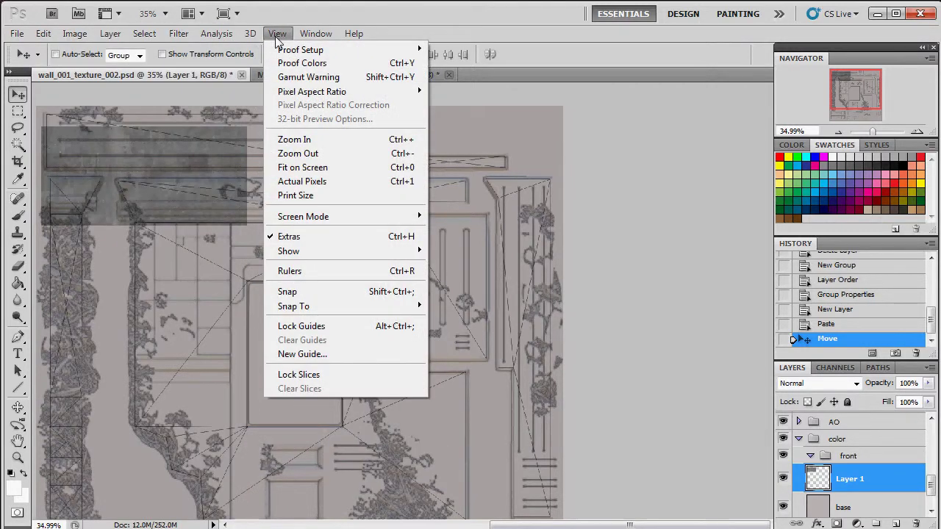
left_click(330, 292)
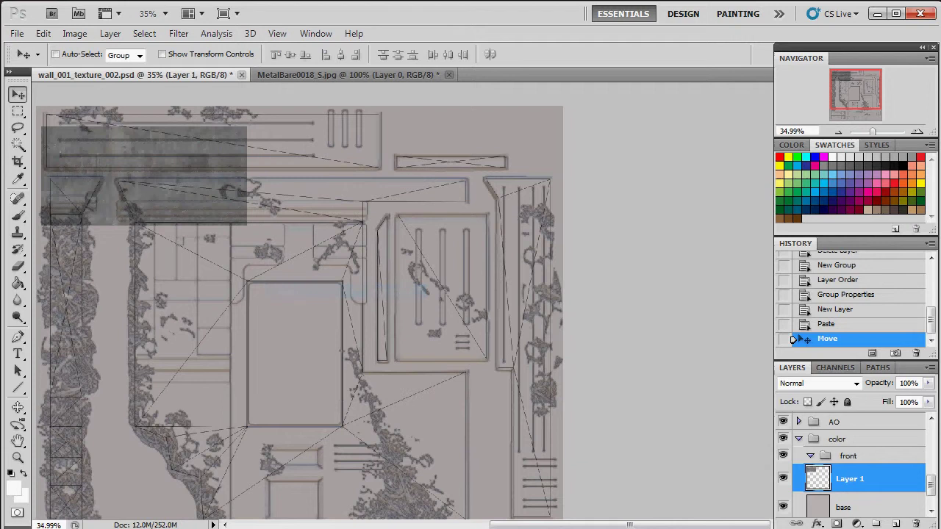
scroll(403, 153, "left", 5)
mouse_move(403, 152)
left_mouse_down()
mouse_move(412, 140)
mouse_move(385, 135)
mouse_move(395, 136)
left_mouse_up()
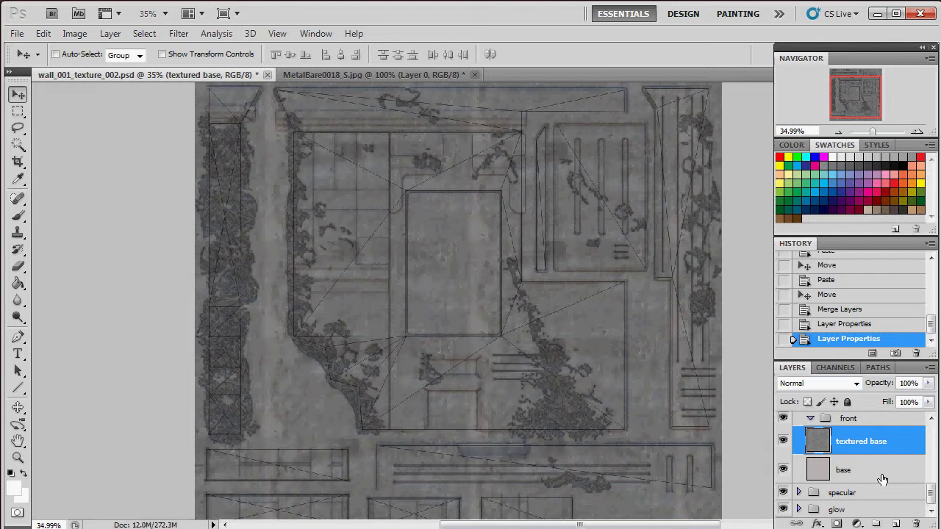
left_click_drag(932, 497, 932, 477)
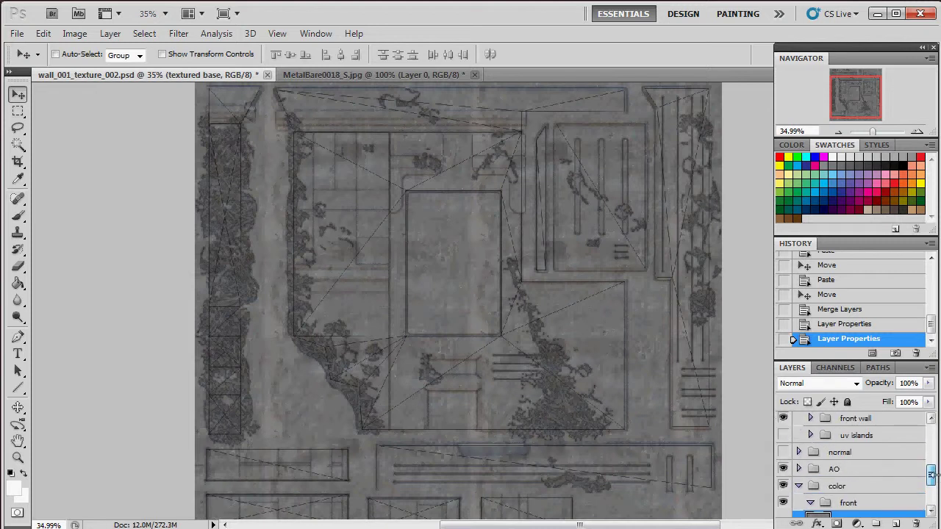
Step: Load the UV islands as a selection, invert it, and delete textured base outside them
left_click(810, 435)
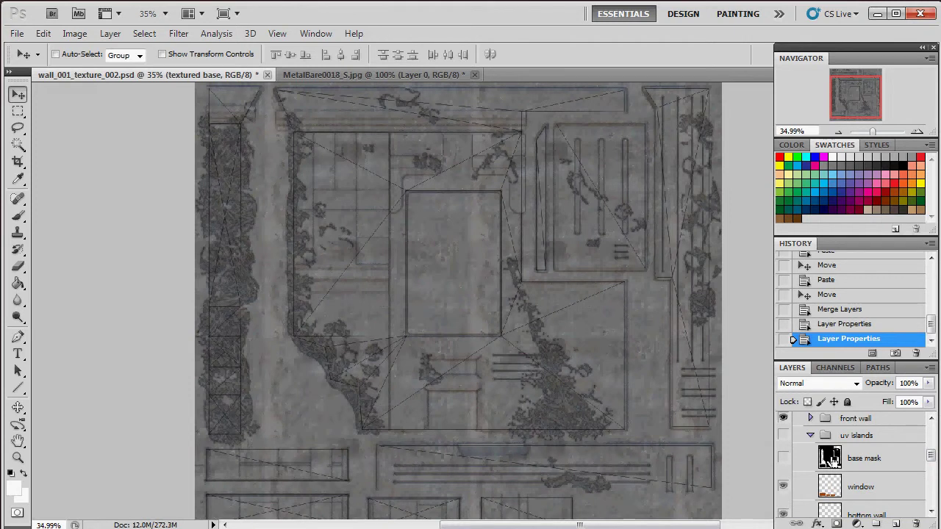
left_click(829, 457, "ctrl")
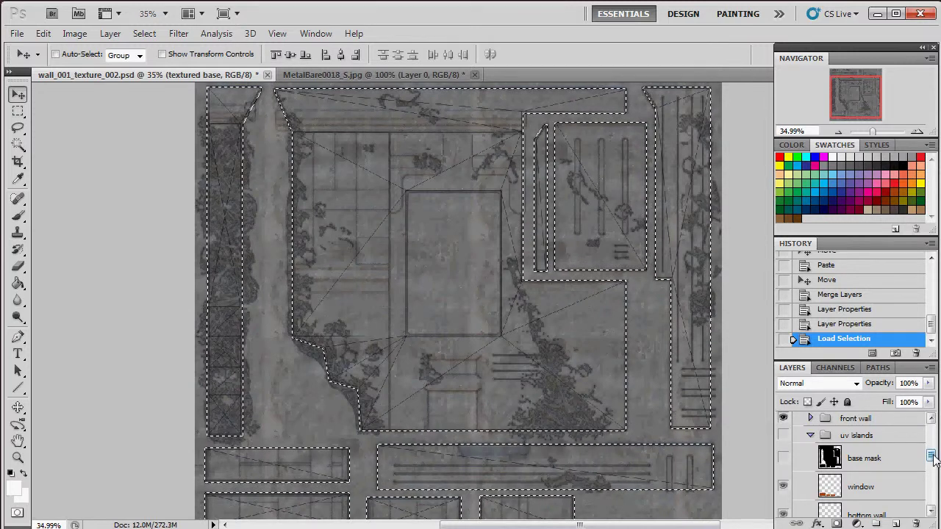
left_click_drag(932, 456, 933, 496)
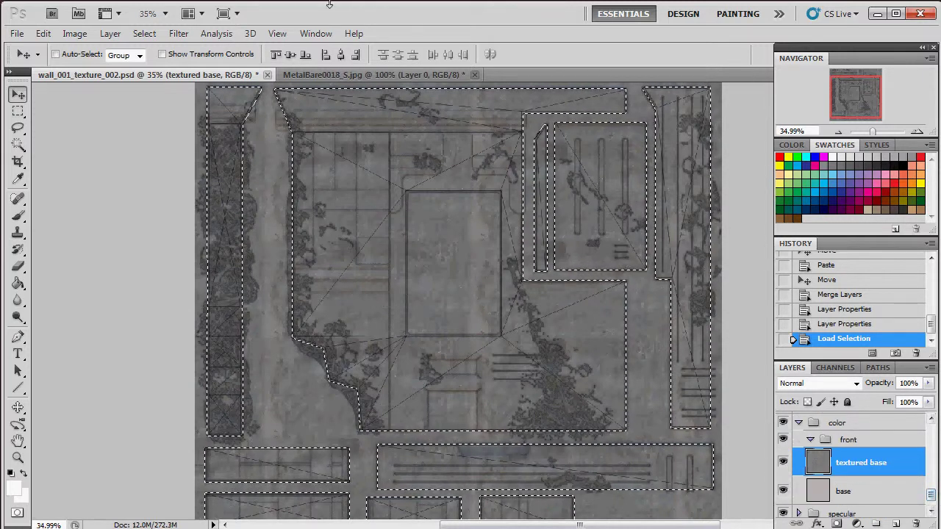
left_click(151, 34)
left_click(186, 86)
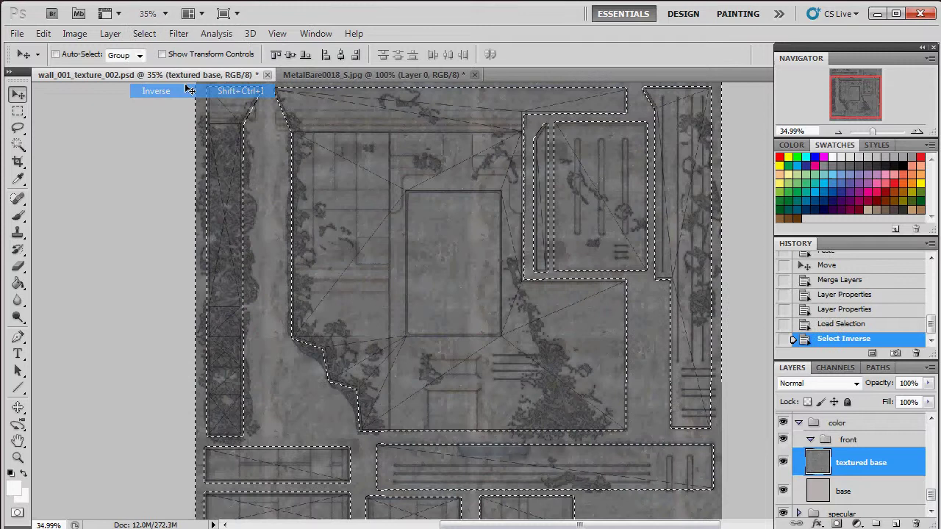
key("Delete")
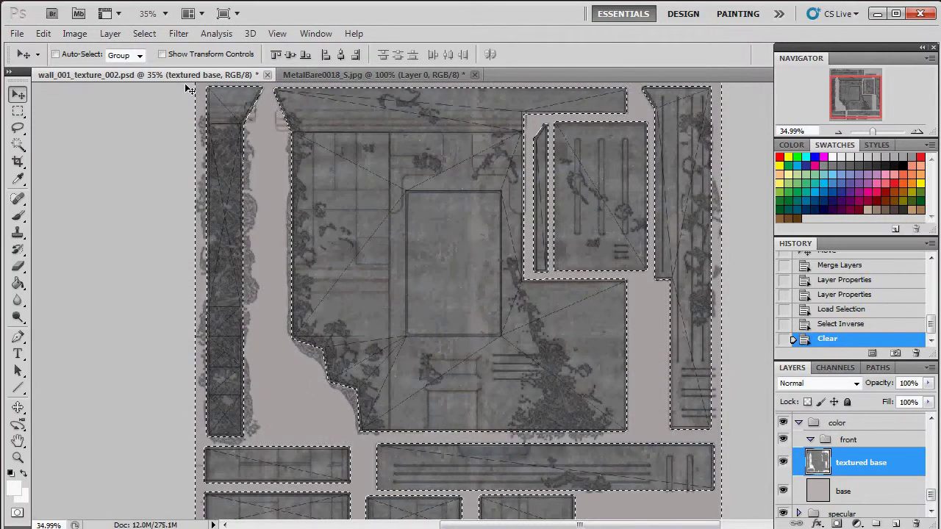
key("ctrl+d")
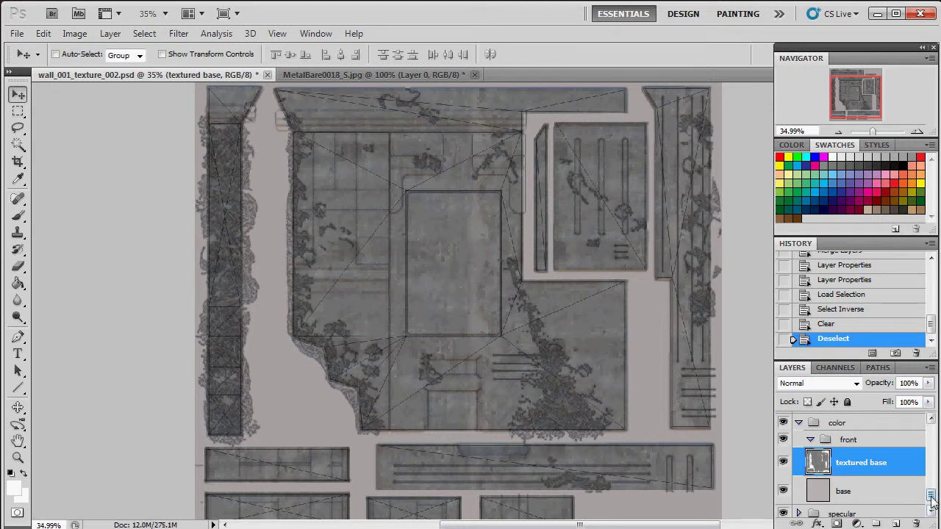
Step: Select the central rectangle island on the UVsnapshot layer with the Magic Wand
left_click_drag(931, 500, 931, 432)
left_click(894, 426)
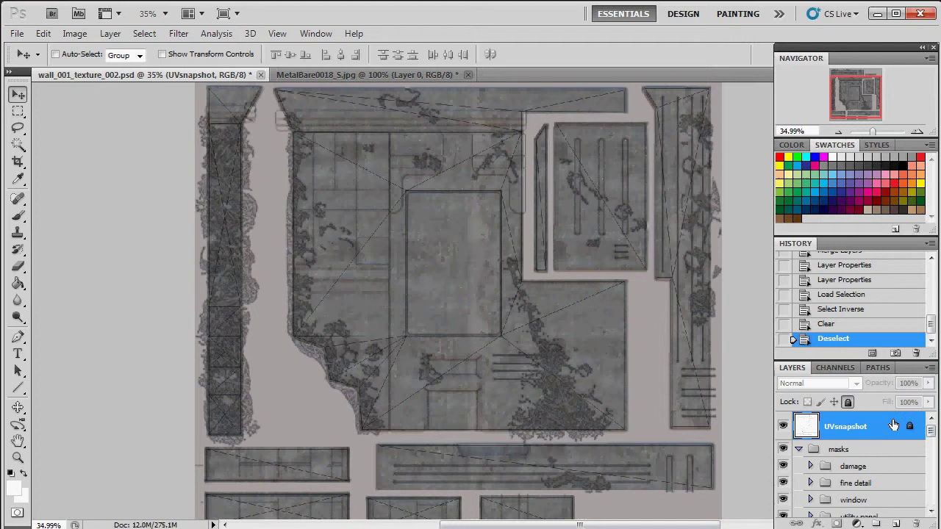
left_click(17, 144)
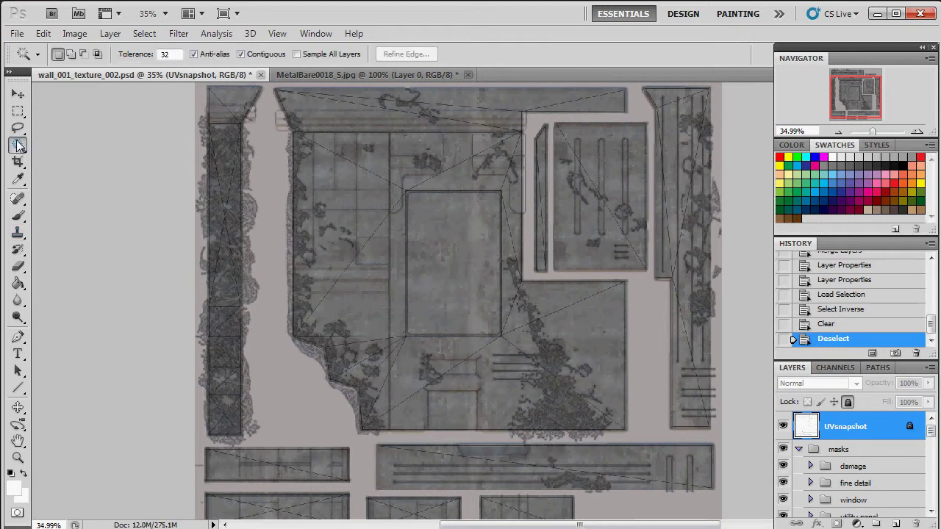
left_click(70, 159)
left_click(454, 253)
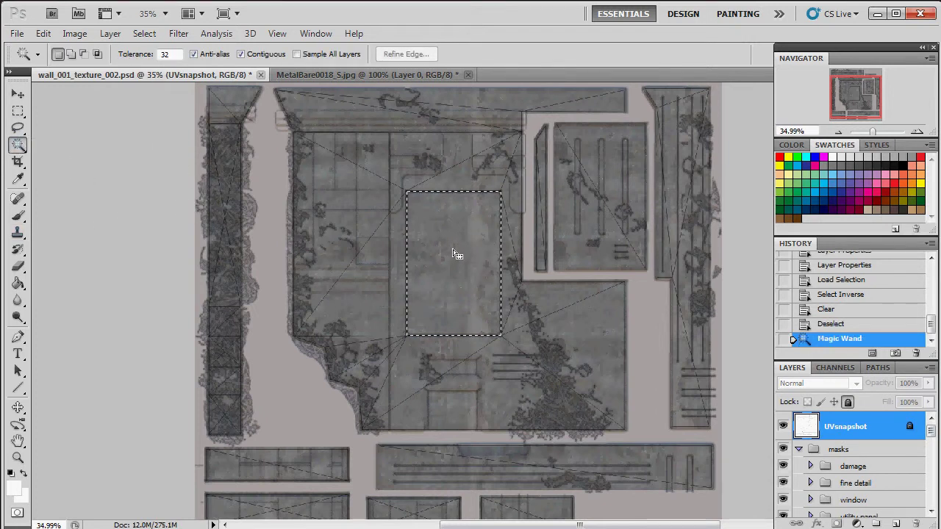
left_click_drag(873, 132, 876, 134)
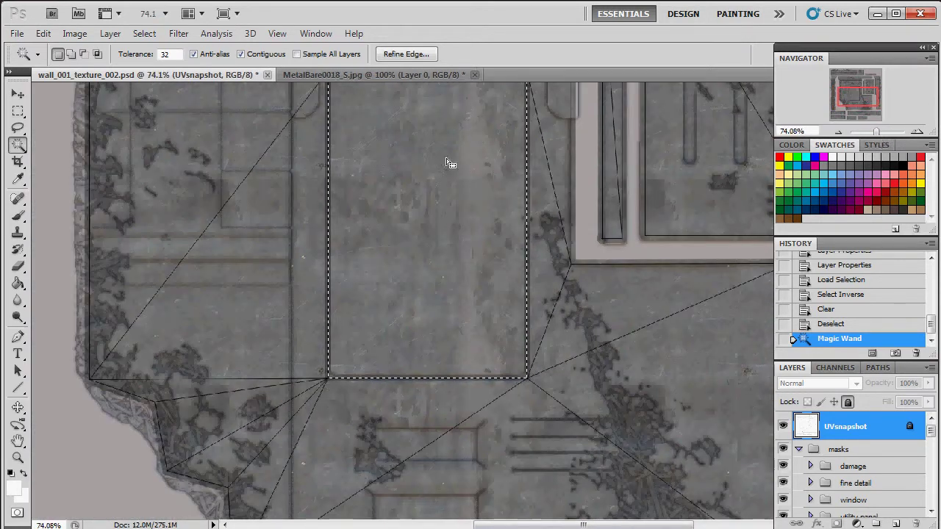
Step: Shrink the rectangle selection by 6 pixels
left_click(144, 34)
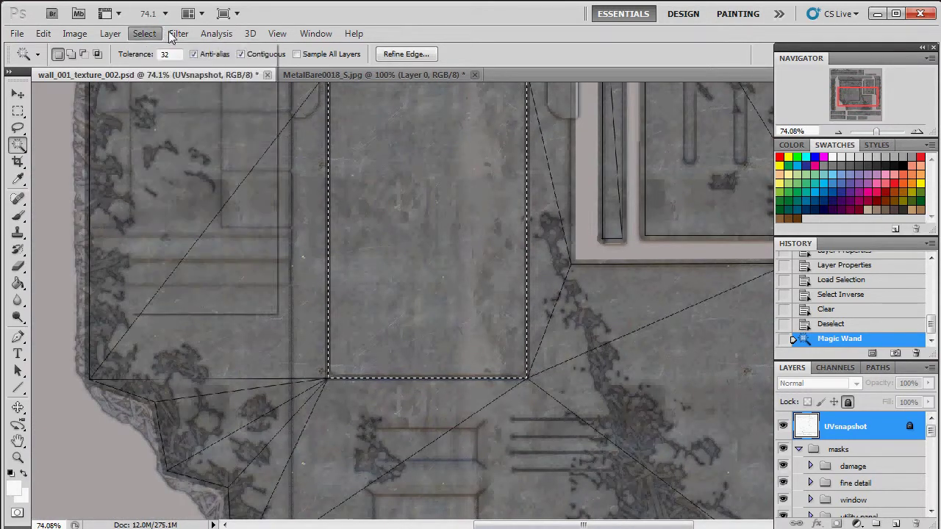
mouse_move(184, 38)
mouse_move(147, 35)
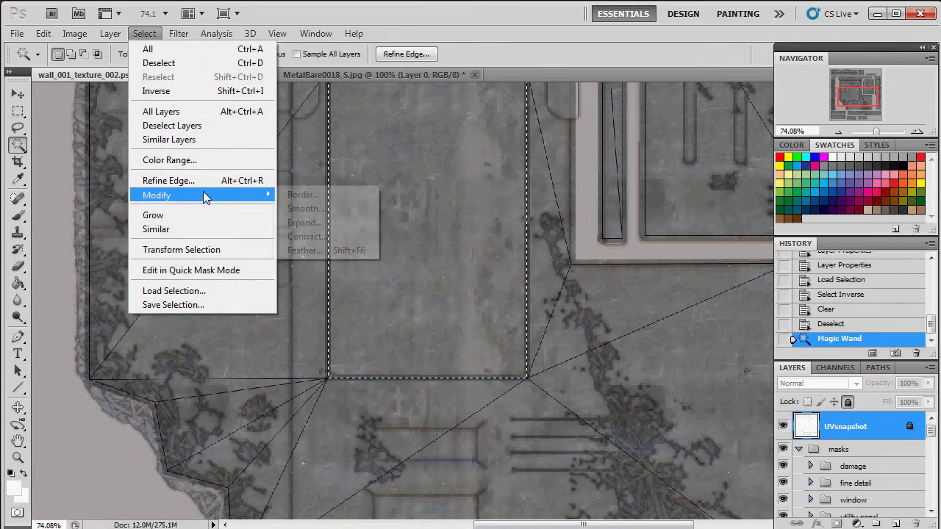
mouse_move(206, 195)
left_click(308, 237)
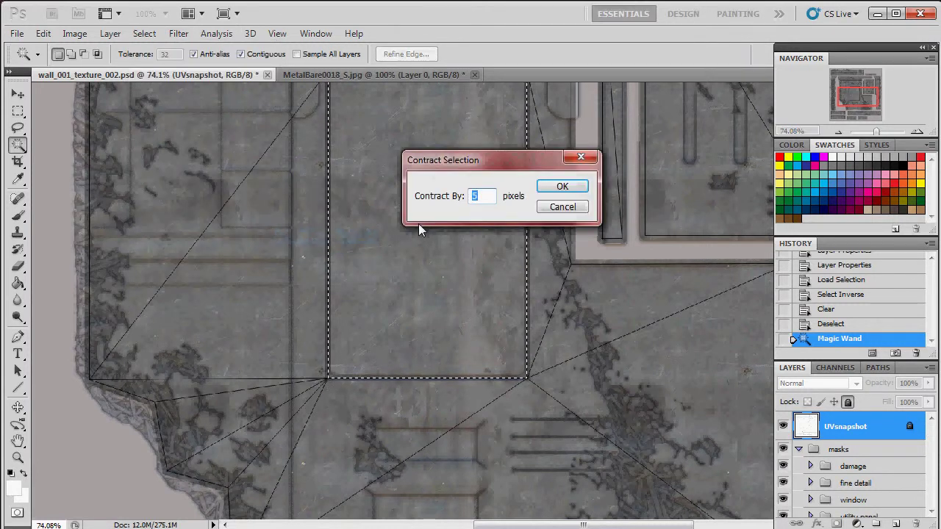
type("6")
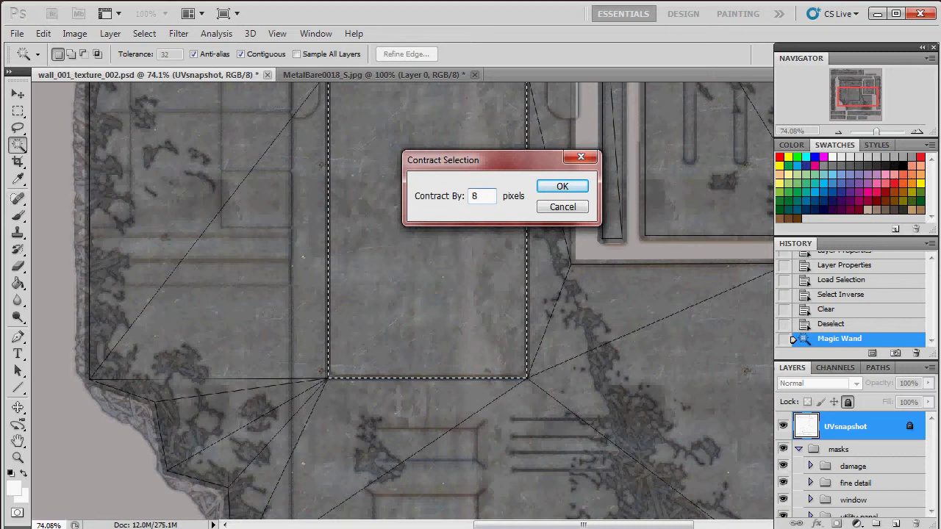
key("Return")
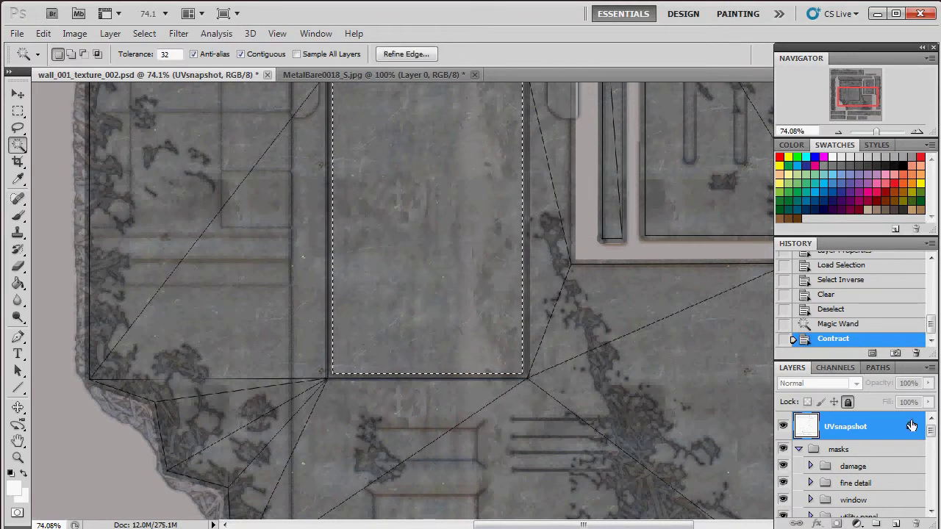
Step: Delete the shrunken rectangle area from the front wall and textured base layers
left_click_drag(931, 431, 931, 498)
left_click(867, 488)
left_click(868, 439)
key("Delete")
left_click(868, 475)
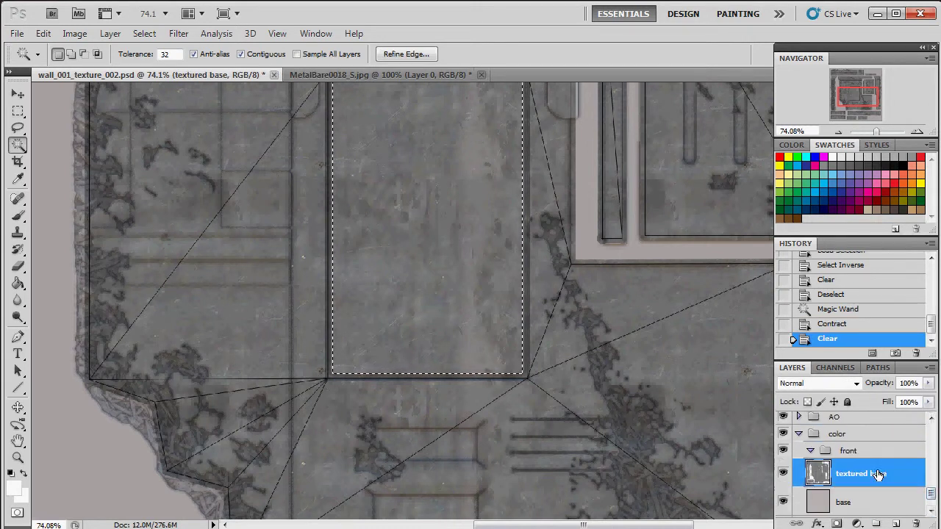
key("Delete")
Step: Deselect, then view the texture sheet at 100%
key("ctrl+d")
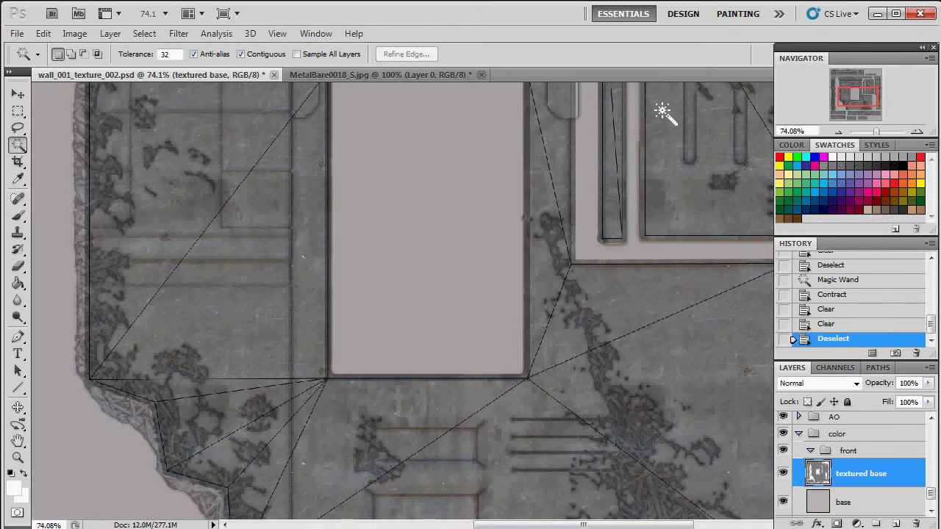
left_click_drag(880, 131, 870, 131)
key("ctrl+1")
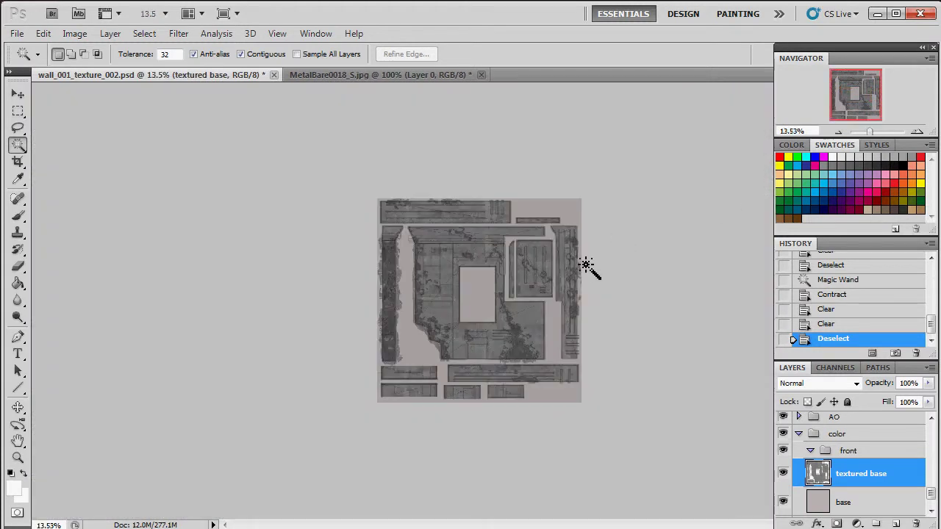
Step: Fit the texture sheet at about 35% zoom and open the Image > Adjustments menu
left_click(878, 132)
left_click_drag(879, 133, 874, 135)
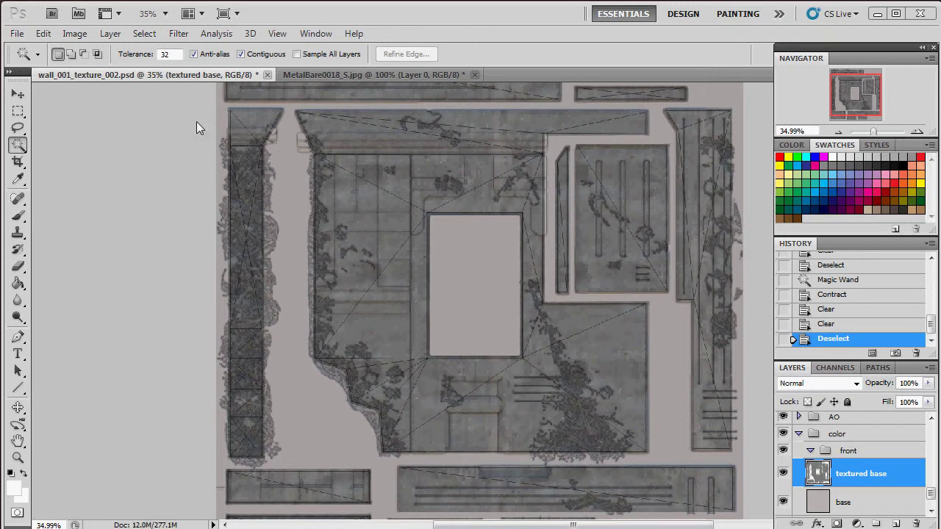
left_click(75, 34)
mouse_move(130, 72)
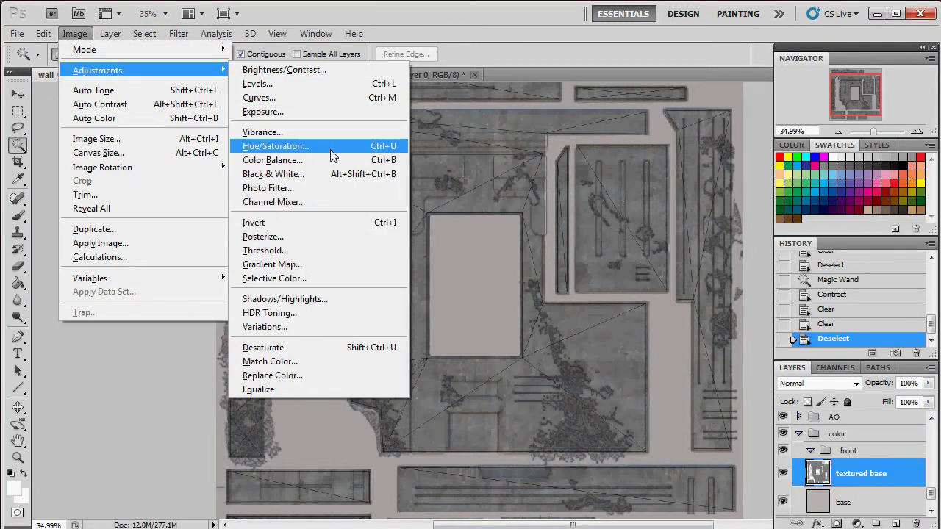
Step: Apply Variations with More Red, More Yellow and Darker to the textured base layer
left_click(342, 327)
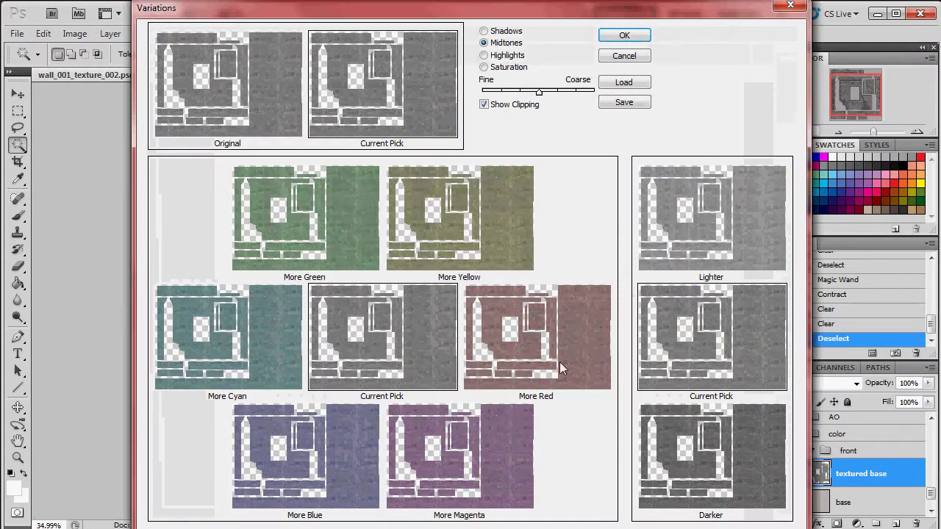
left_click(560, 362)
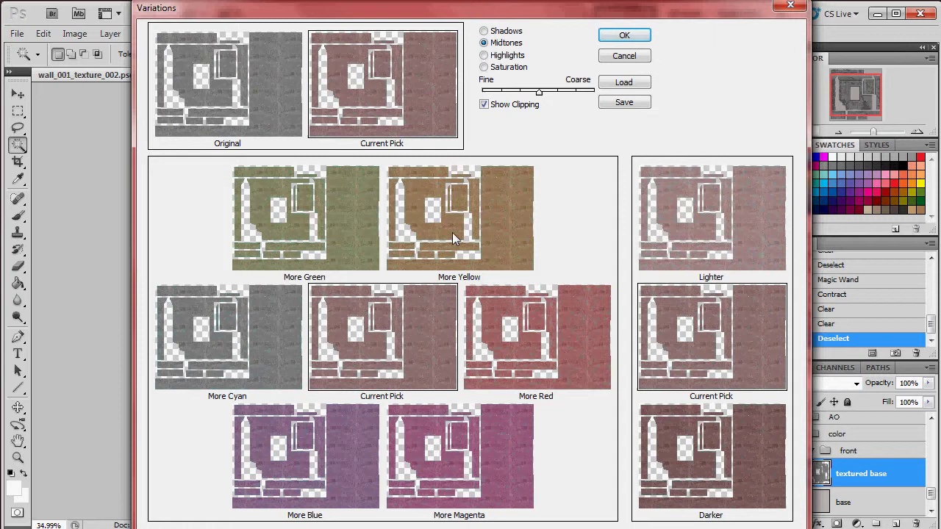
left_click(470, 217)
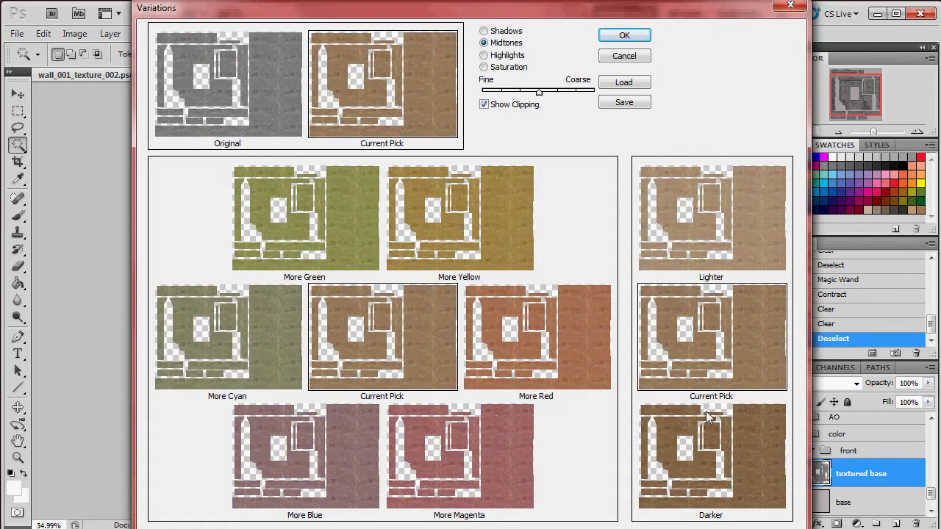
left_click(719, 454)
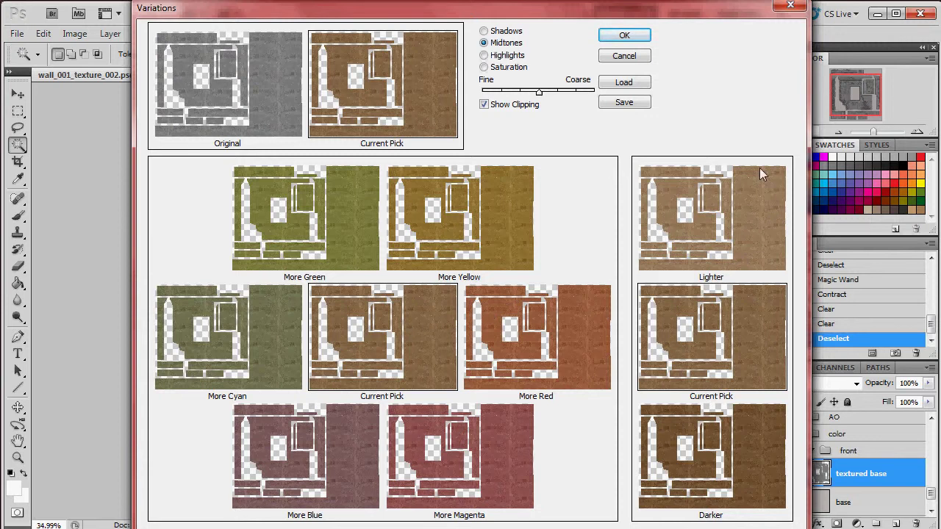
left_click(623, 37)
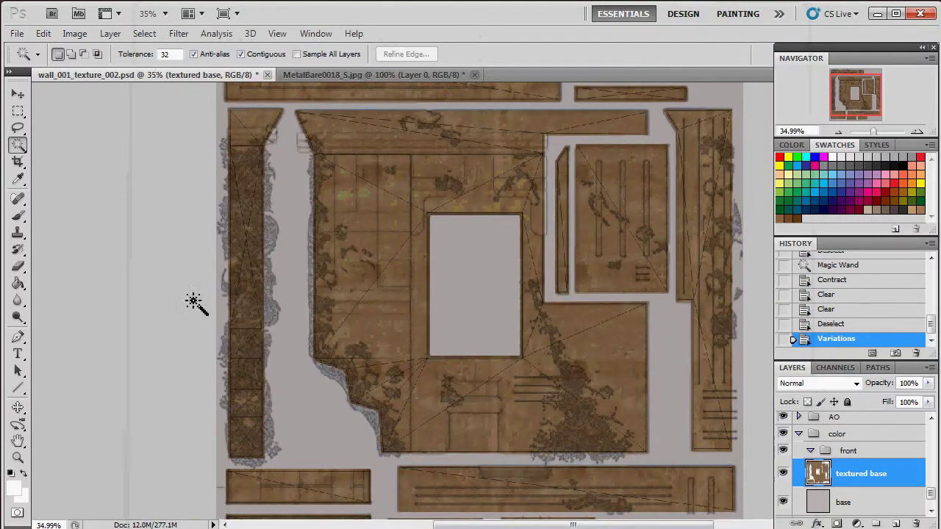
Step: Apply Hue/Saturation to textured base with Saturation about -35 and Lightness +17
left_click(74, 33)
mouse_move(97, 70)
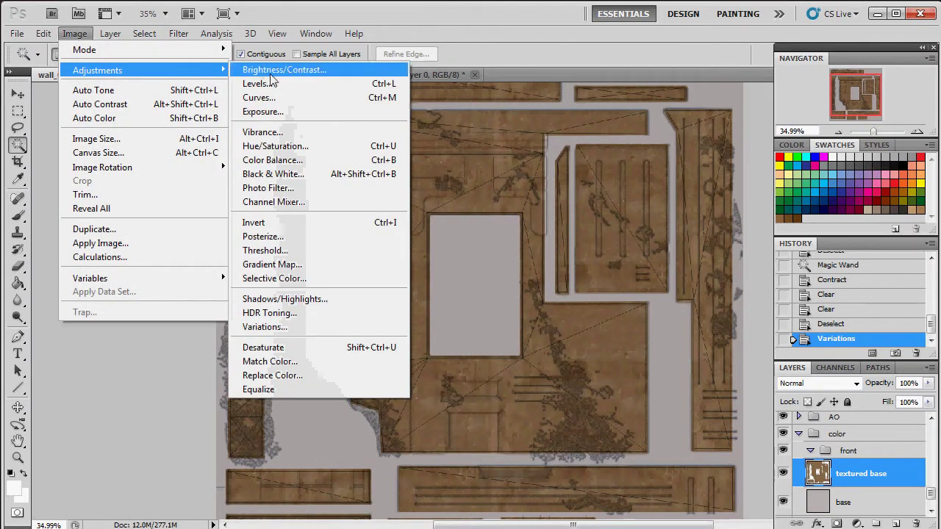
left_click(318, 145)
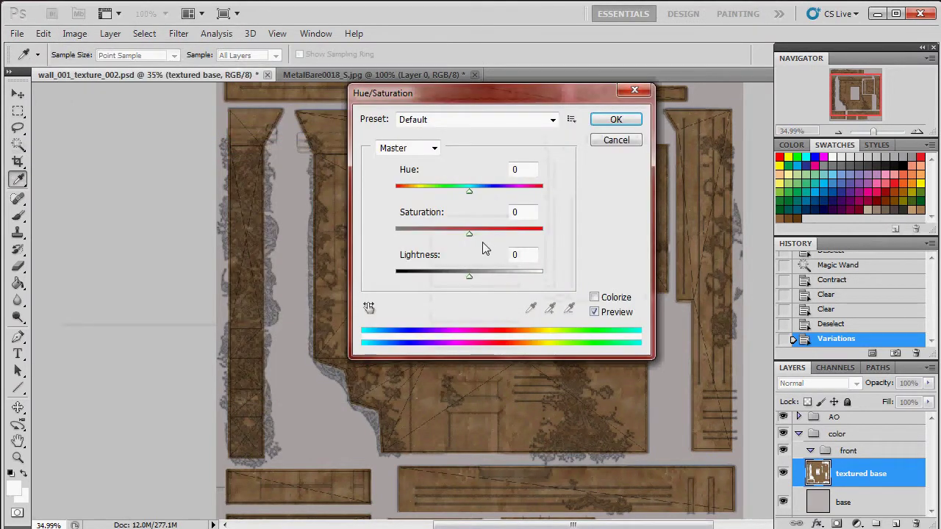
left_click_drag(465, 236, 447, 239)
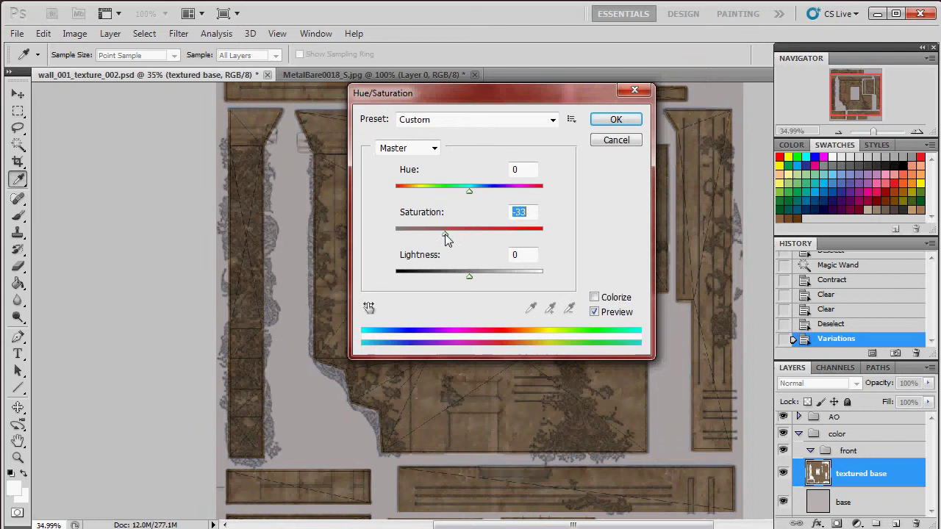
left_click_drag(505, 107, 221, 107)
left_click_drag(188, 283, 197, 281)
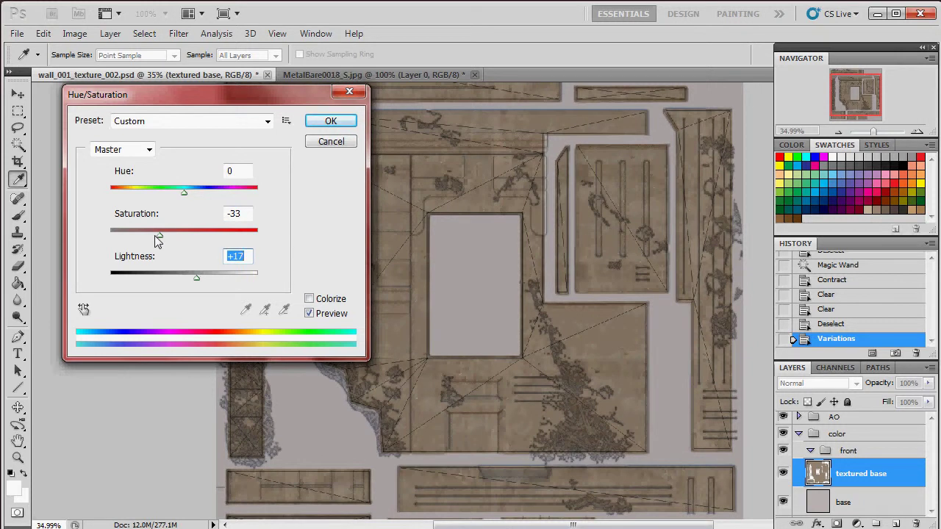
mouse_move(156, 239)
left_mouse_down()
mouse_move(149, 242)
mouse_move(160, 243)
left_mouse_up()
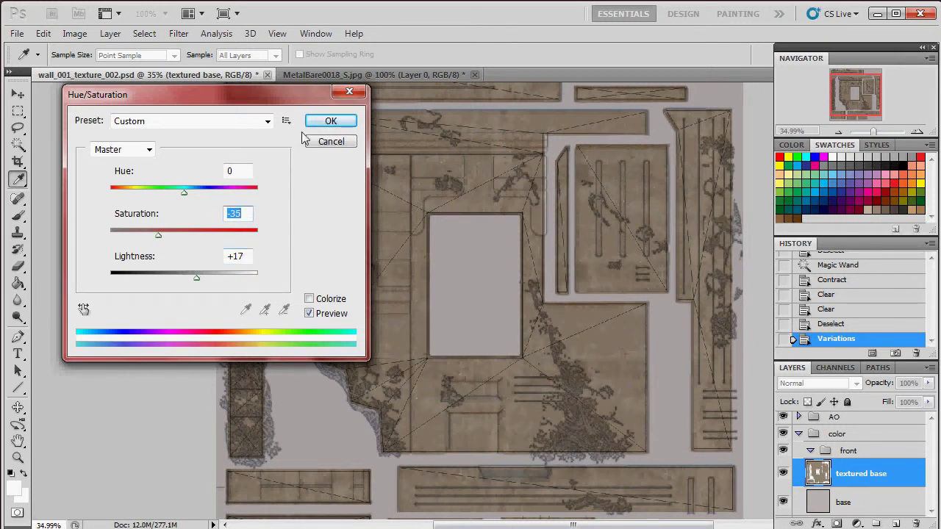
left_click(332, 122)
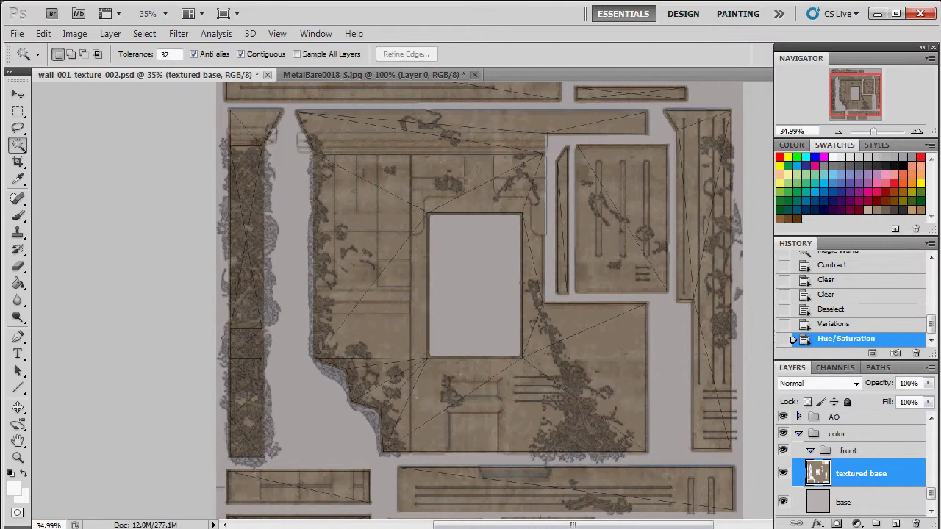
Step: Select the glow group in the Layers panel
left_click(811, 452)
left_click(811, 453)
left_click(828, 440)
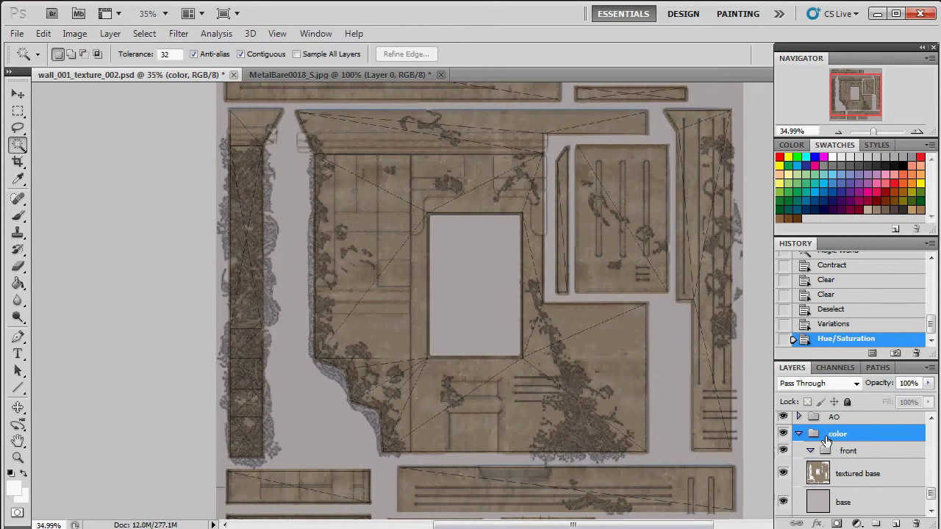
key("alt+[")
key("alt+[")
key("alt+[")
key("alt+[")
key("alt+[")
key("alt+[")
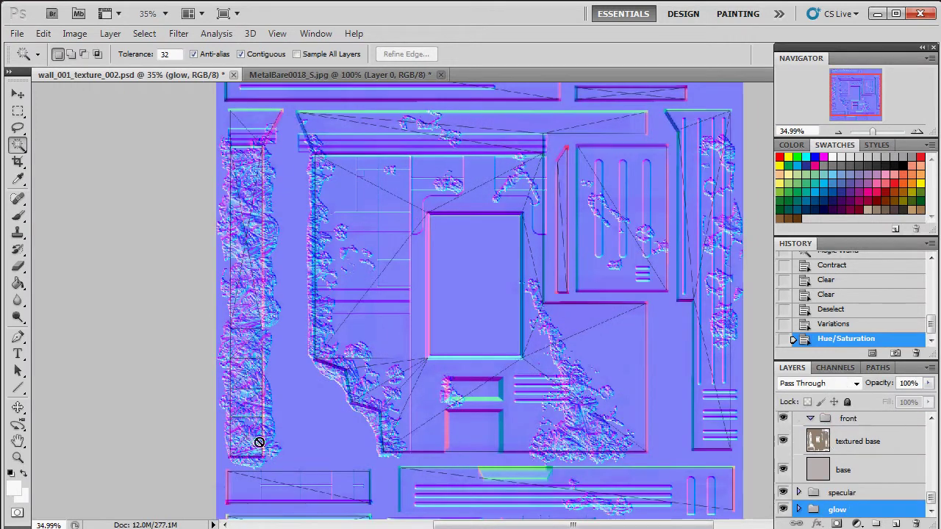
Step: Switch to Marmoset Toolbag and rotate the wall model to face the camera
key("alt+Tab")
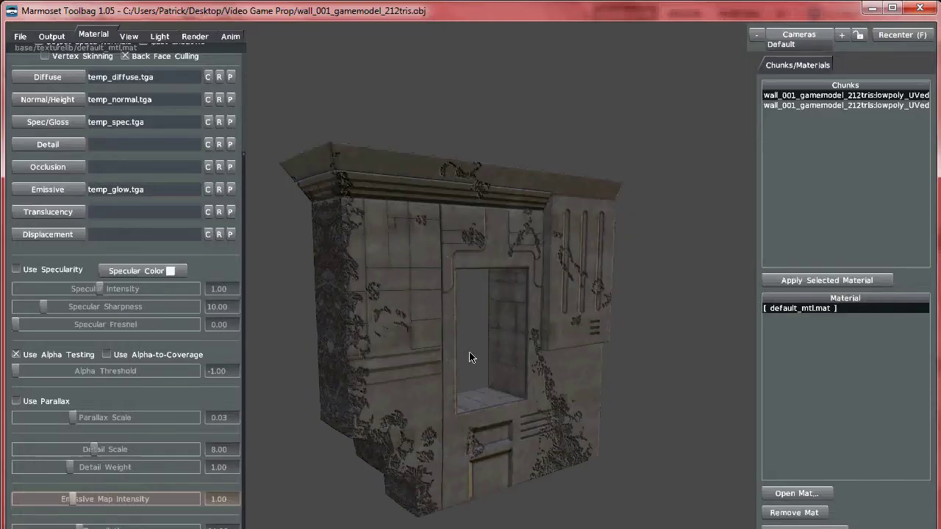
left_click_drag(600, 317, 547, 330)
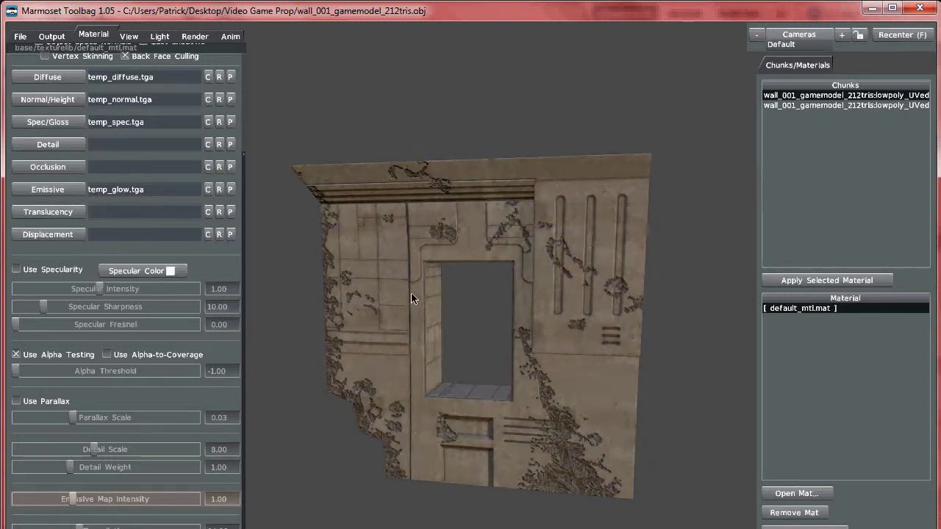
Step: Back in Photoshop, hide the normal map group and select the textured base layer
key("alt+Tab")
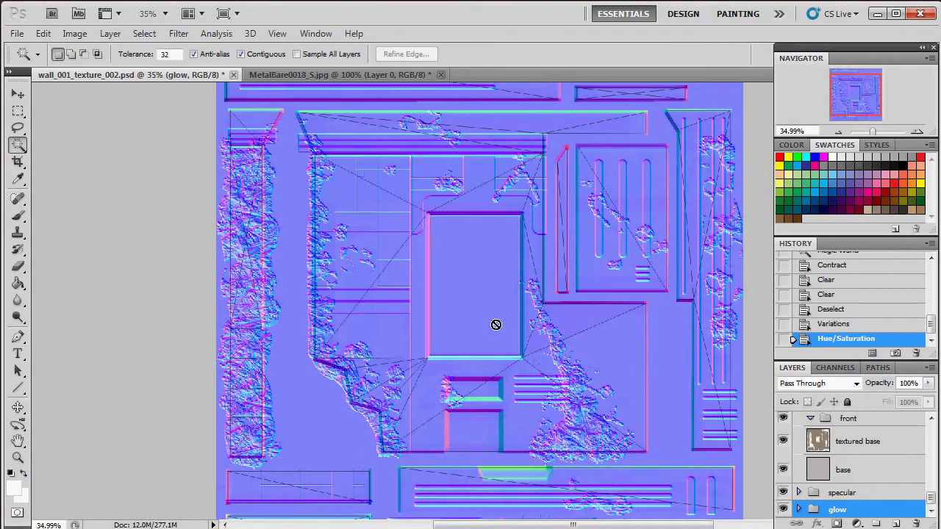
scroll(815, 459, "up", 1)
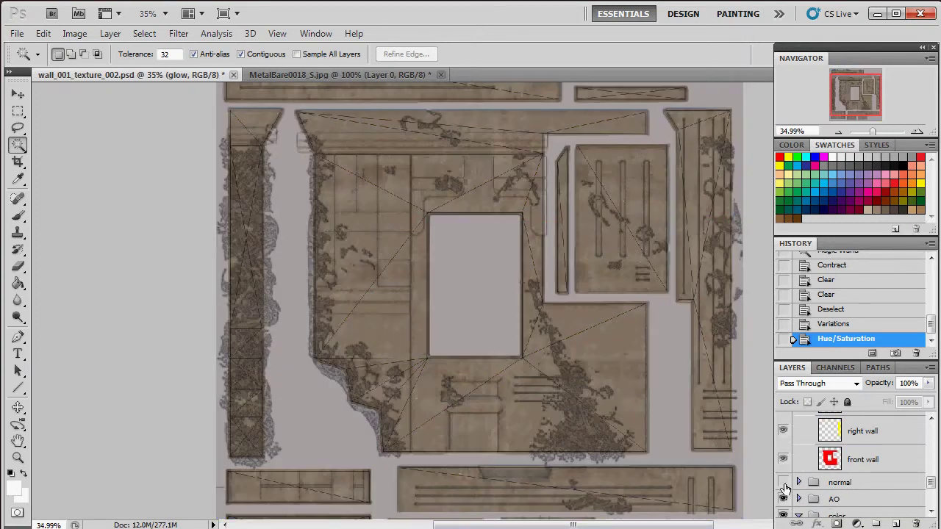
left_click(784, 485)
scroll(785, 481, "up", 3)
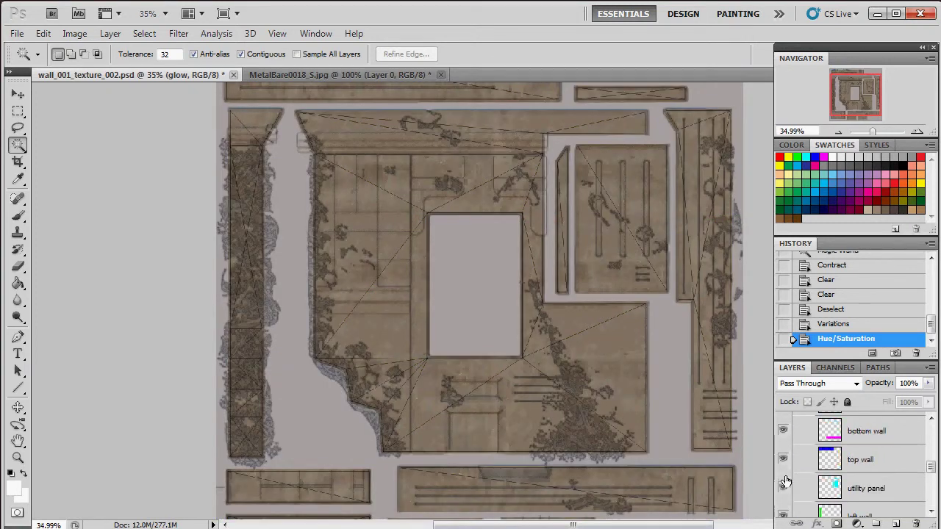
scroll(846, 464, "down", 6)
left_click(863, 452)
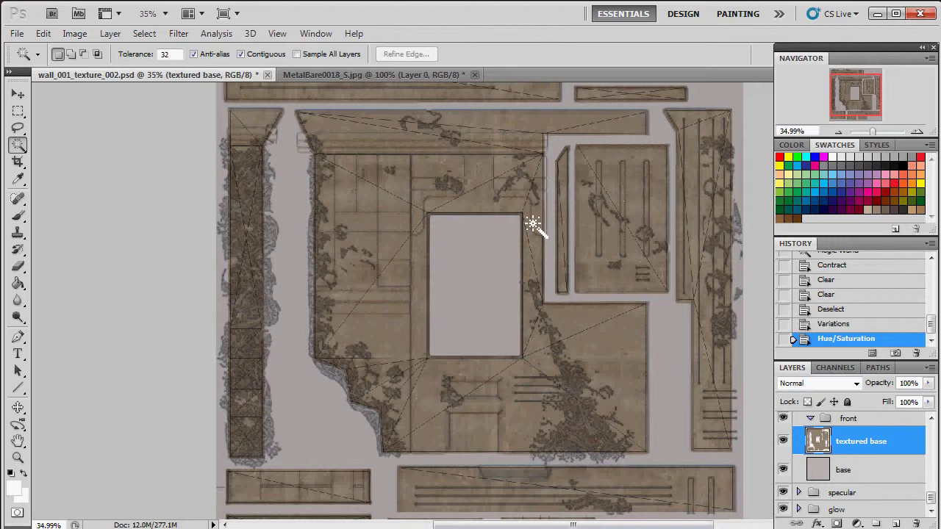
Step: Add a new empty layer above textured base and name it IN
left_click(896, 525)
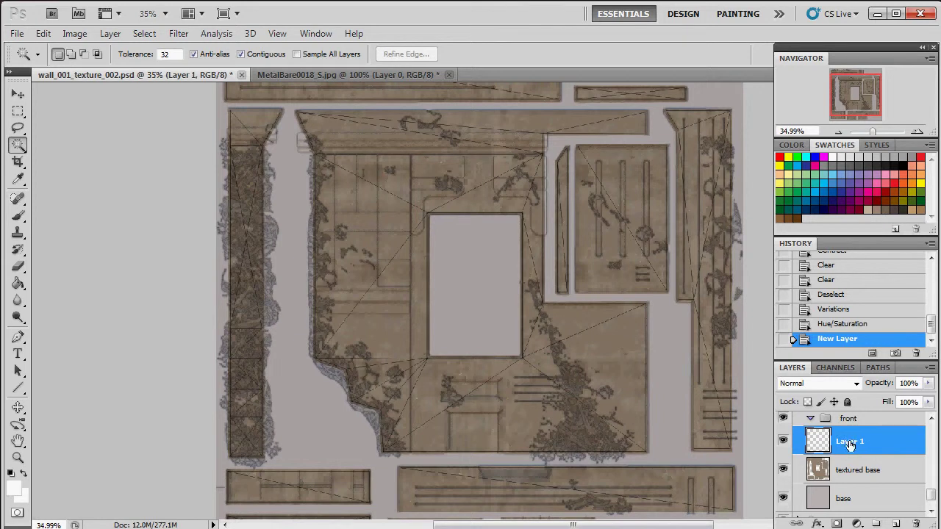
double_click(850, 443)
type("IN")
key("Return")
Step: Expand the fine detail group and load its shapes as a selection
scroll(846, 469, "up", 8)
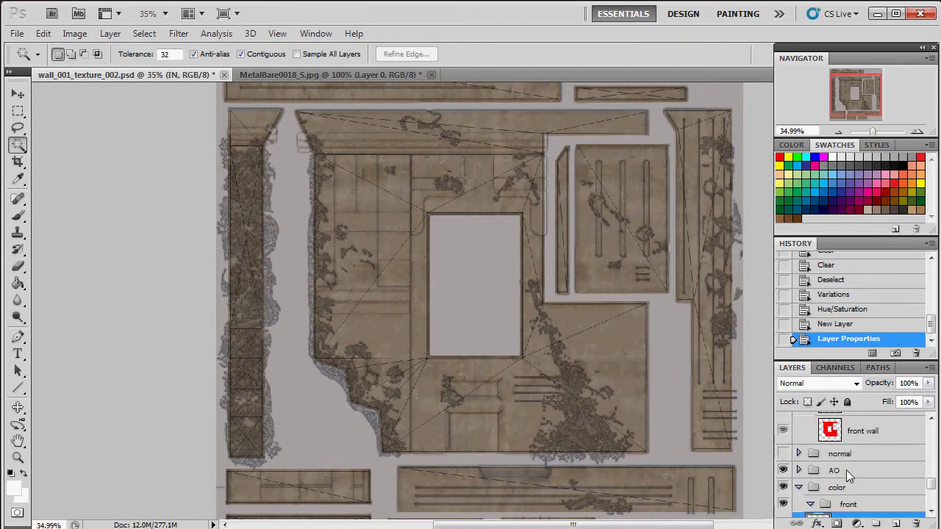
scroll(851, 477, "up", 3)
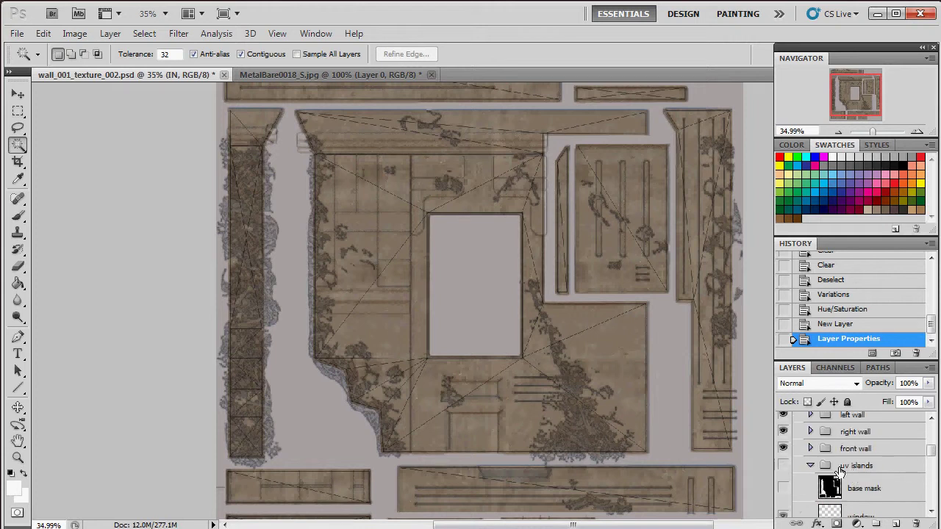
left_click(809, 469)
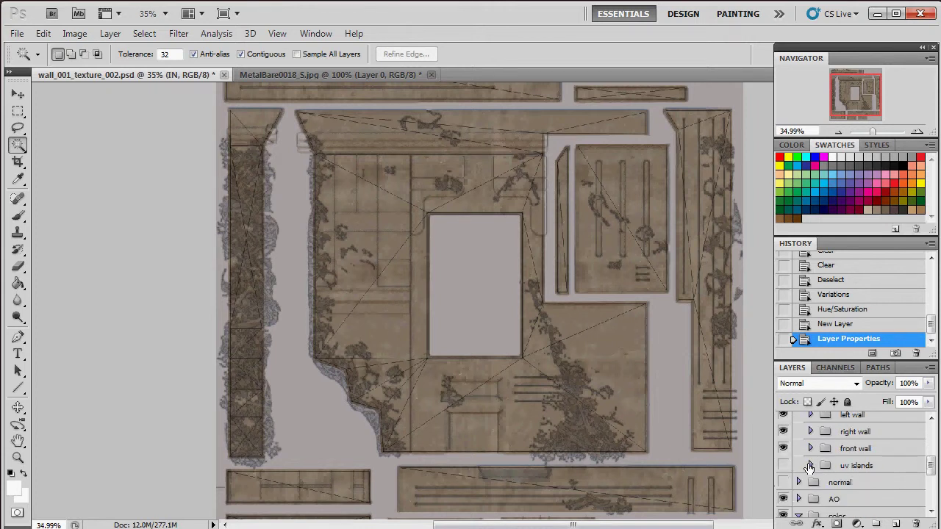
scroll(831, 468, "up", 5)
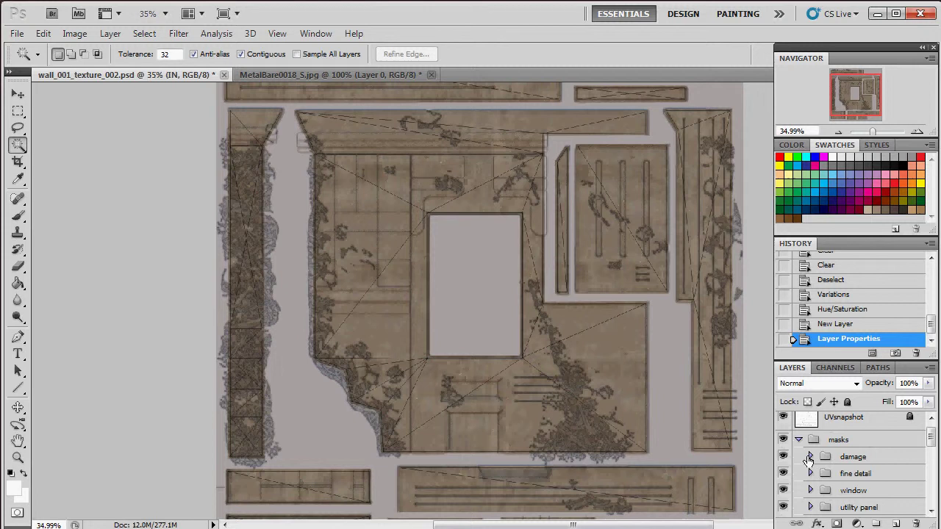
left_click(810, 457)
scroll(821, 470, "down", 2)
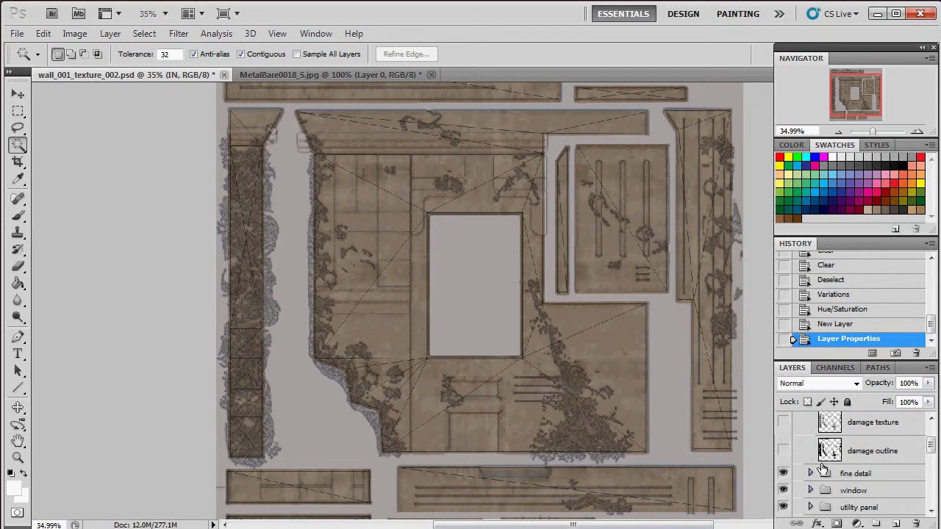
scroll(822, 469, "up", 1)
left_click(811, 429)
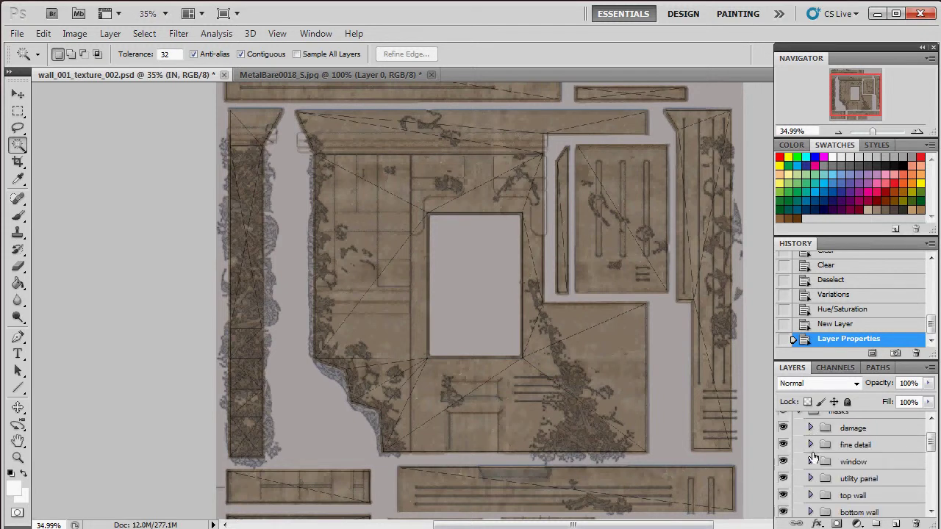
left_click(810, 445)
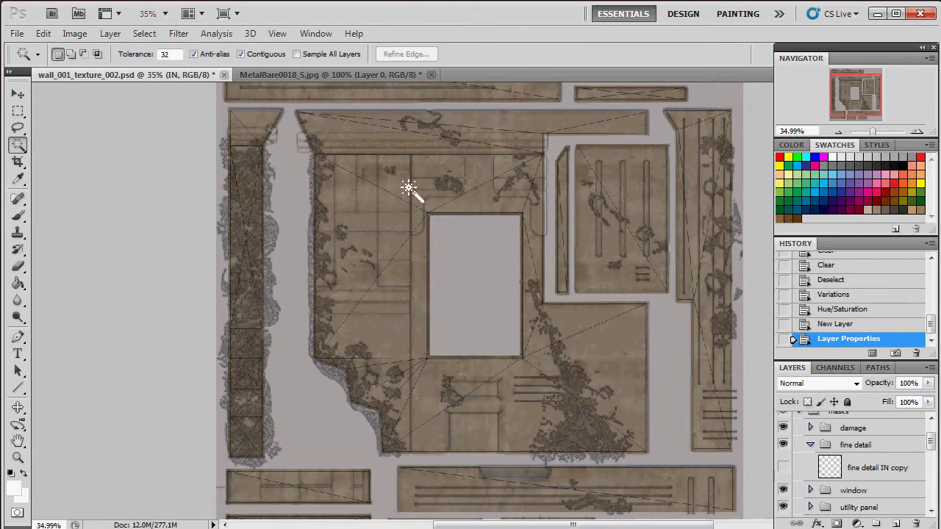
left_click(830, 468, "ctrl")
left_click(810, 445)
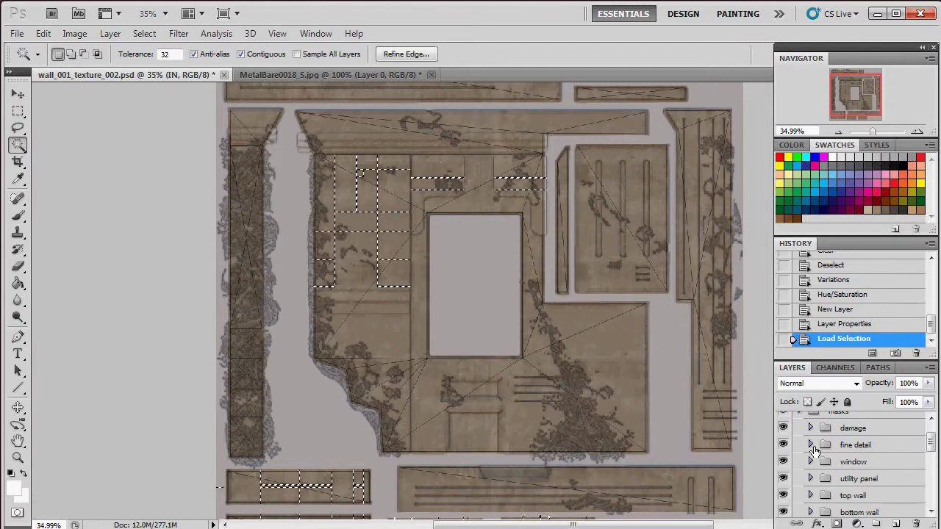
Step: Load the window mask and fine detail IN copy shapes as selections
left_click(811, 462)
left_click(831, 486, "ctrl")
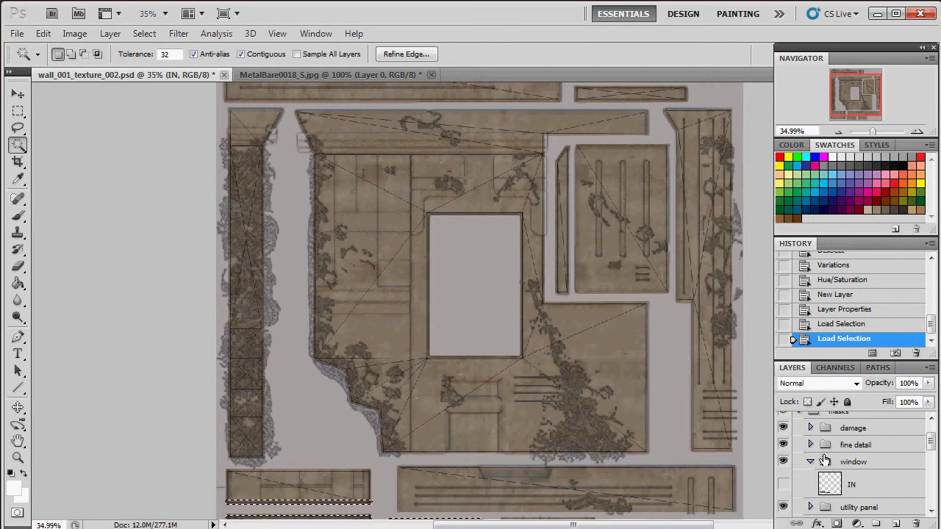
left_click(810, 446)
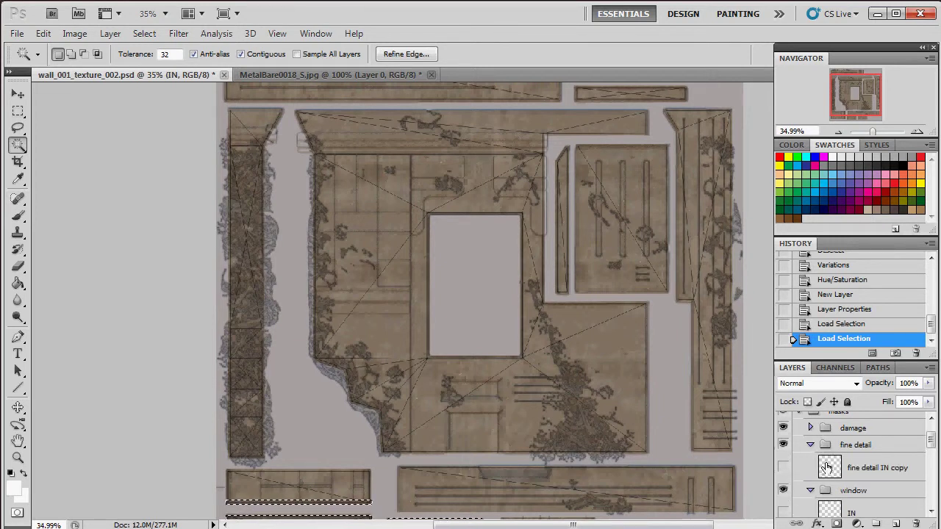
left_click(828, 467)
left_click(830, 468, "ctrl")
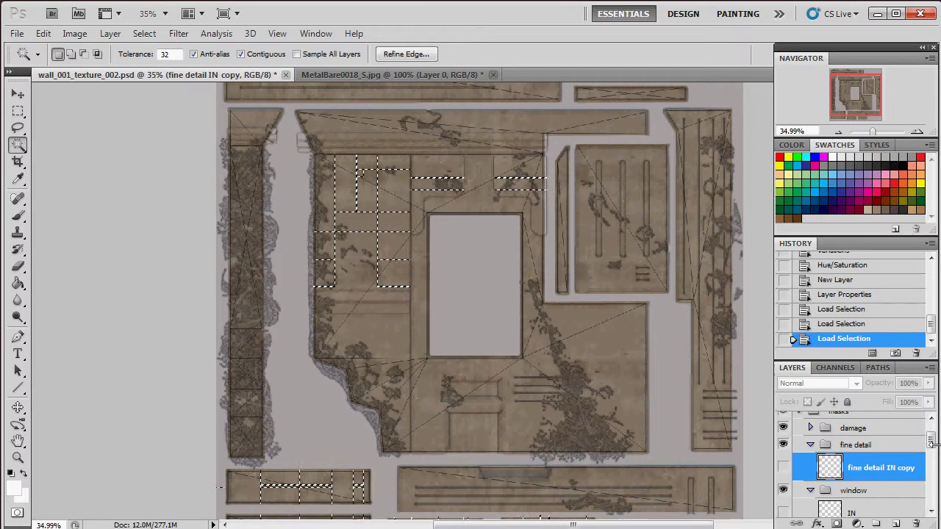
scroll(932, 441, "down", 5)
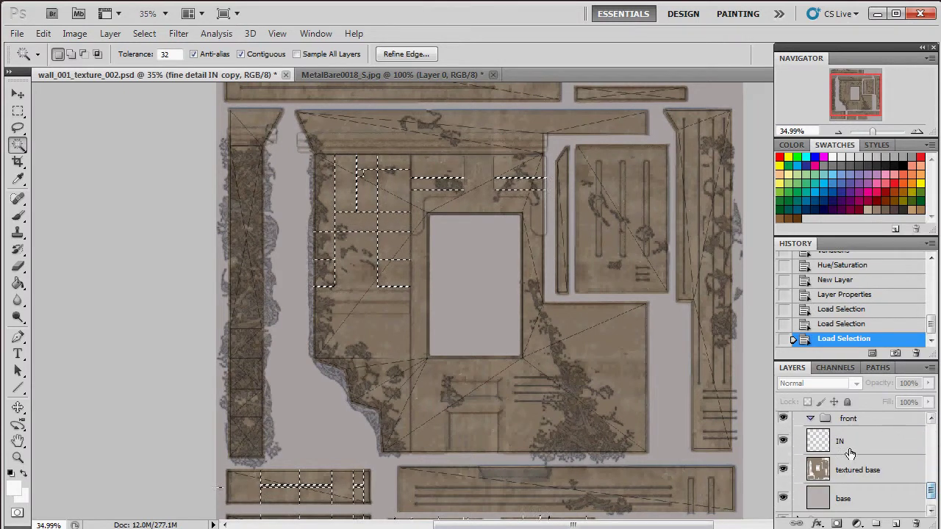
Step: Set the IN layer to Multiply and fill the selected panel shapes with 60% Gray
left_click(836, 446)
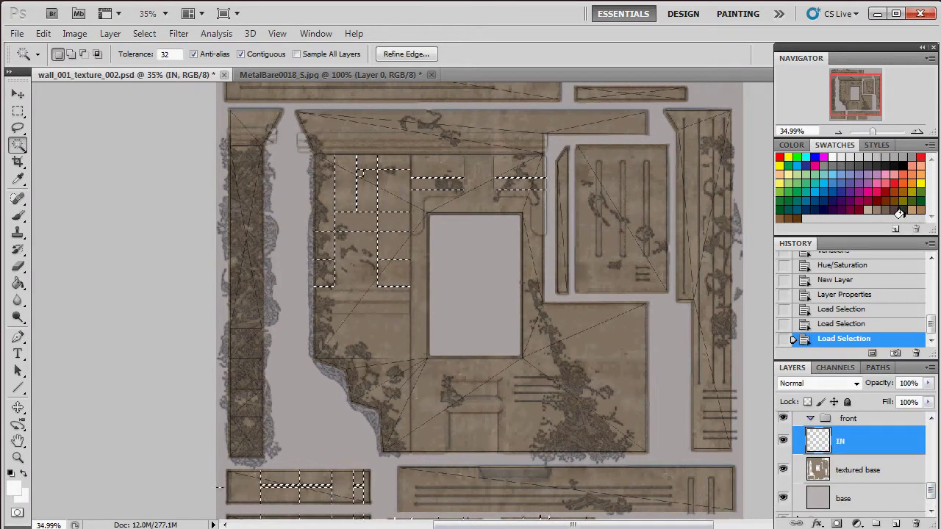
left_click(850, 387)
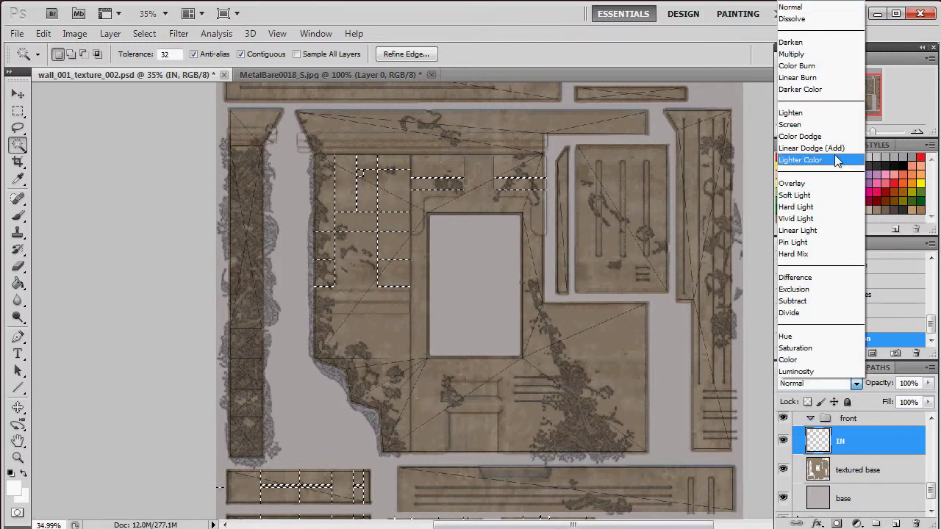
left_click(824, 54)
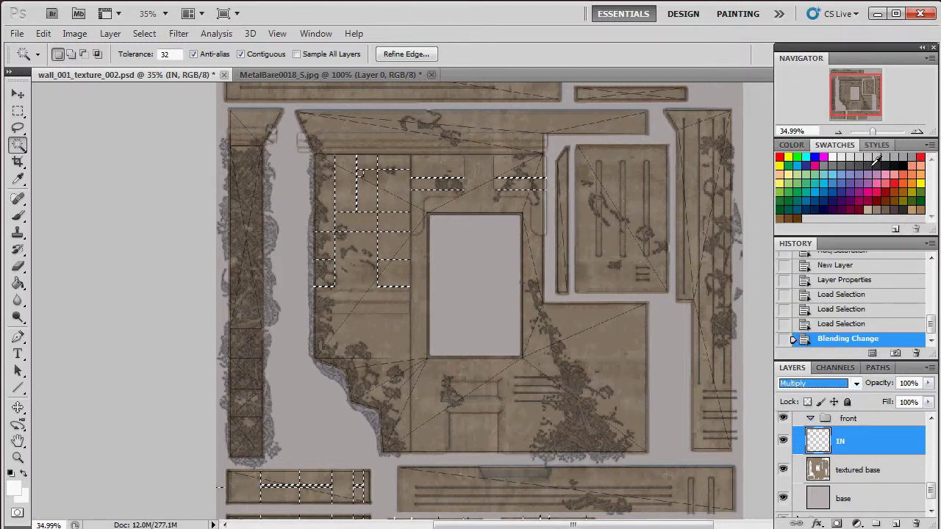
left_click(847, 159)
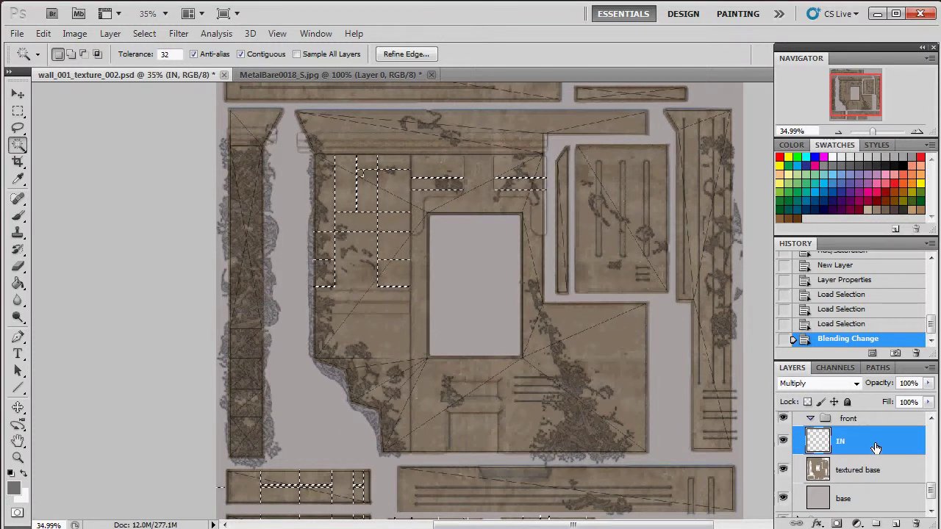
key("alt+BackSpace")
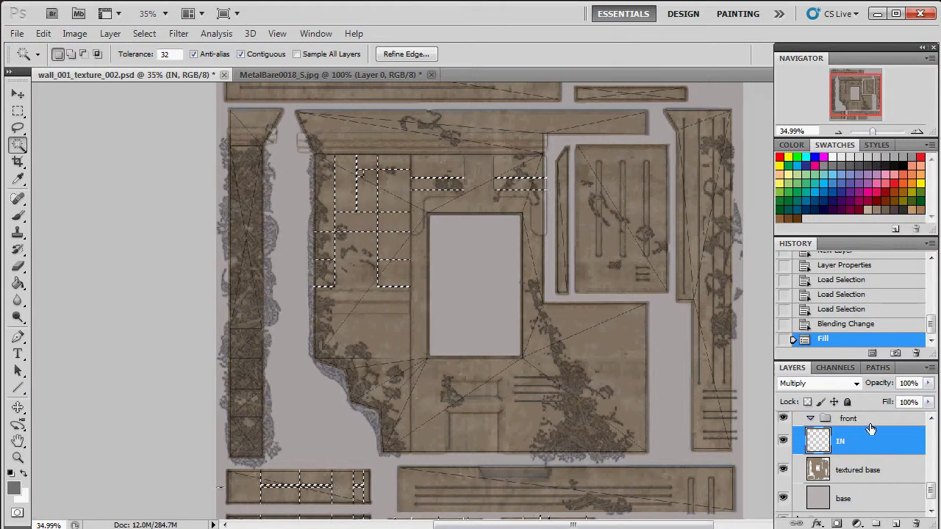
scroll(868, 426, "up", 5)
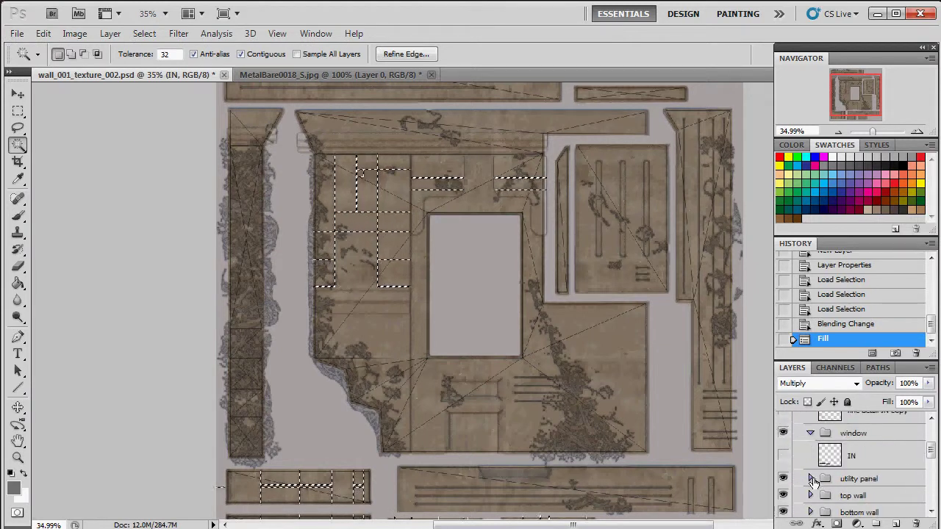
Step: Fill the utility panel and top wall mask shapes with dark colour on the IN layer
left_click(815, 484)
left_click(809, 480)
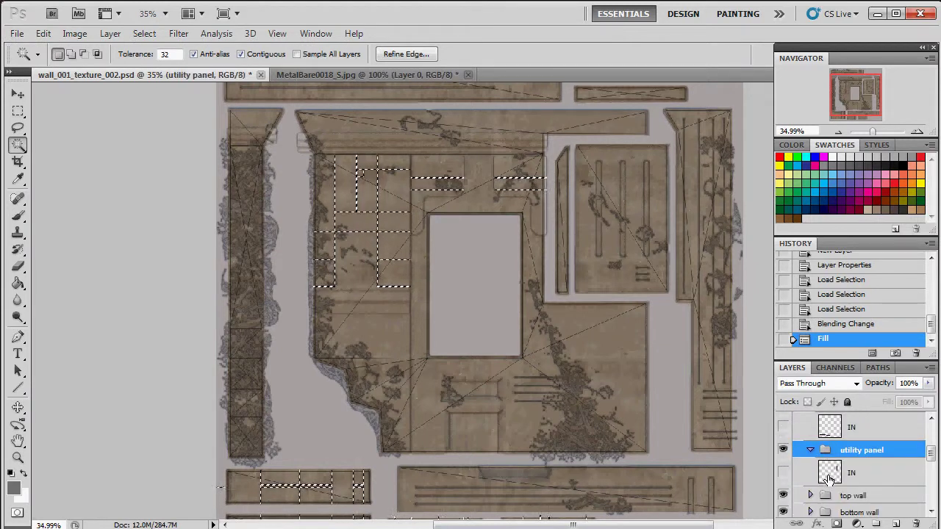
left_click(831, 474, "ctrl")
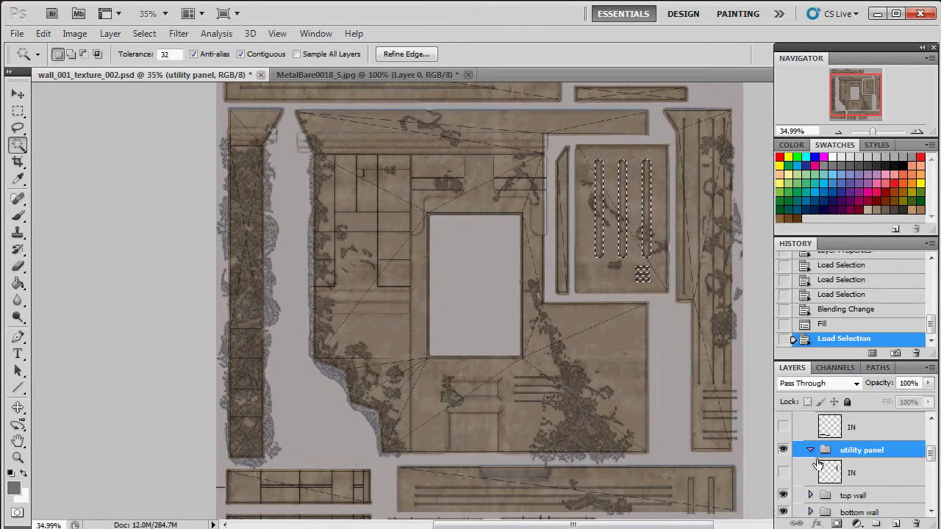
scroll(845, 460, "down", 5)
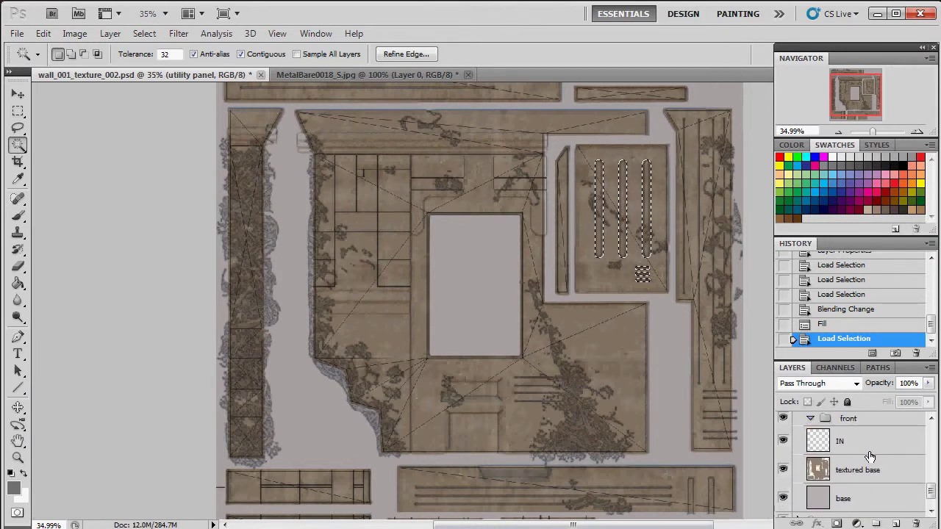
left_click(870, 451)
key("alt+BackSpace")
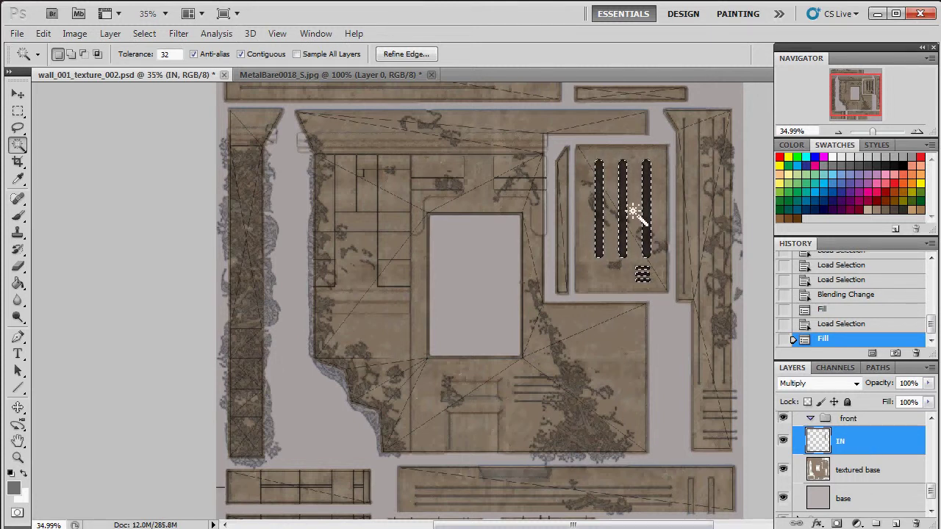
scroll(843, 465, "up", 5)
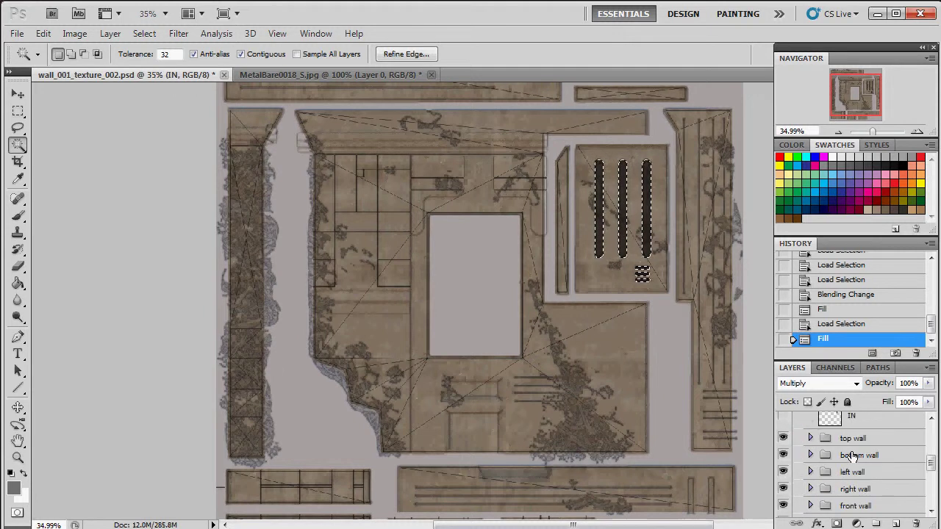
left_click(812, 450)
left_click(811, 450)
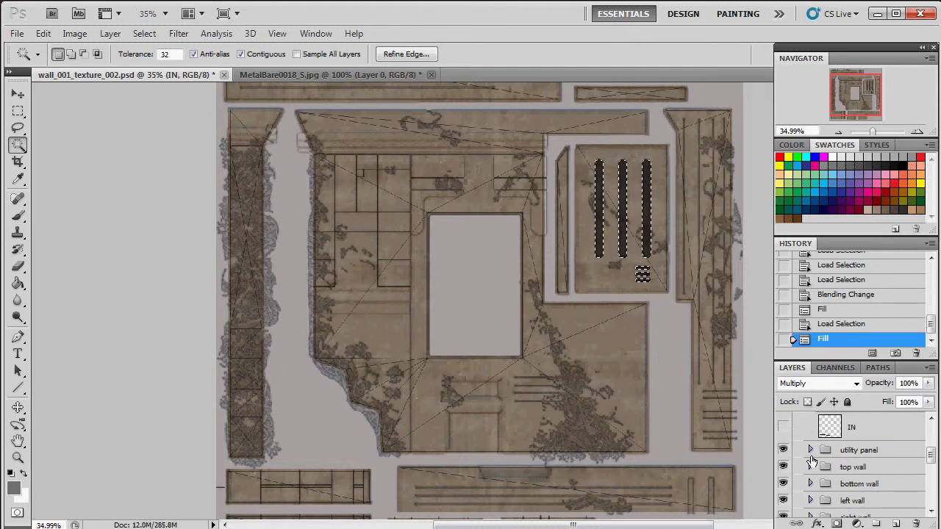
scroll(813, 471, "up", 2)
left_click(811, 463)
scroll(812, 467, "down", 2)
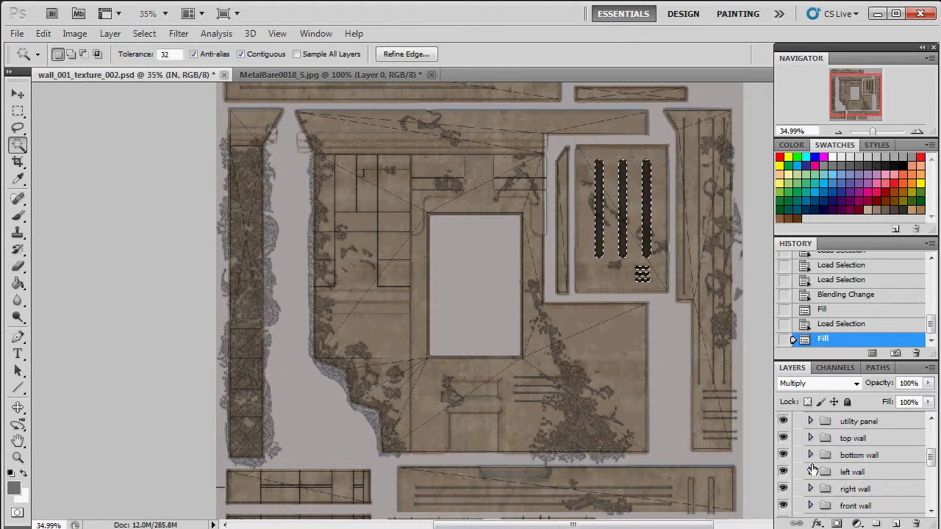
left_click(811, 439)
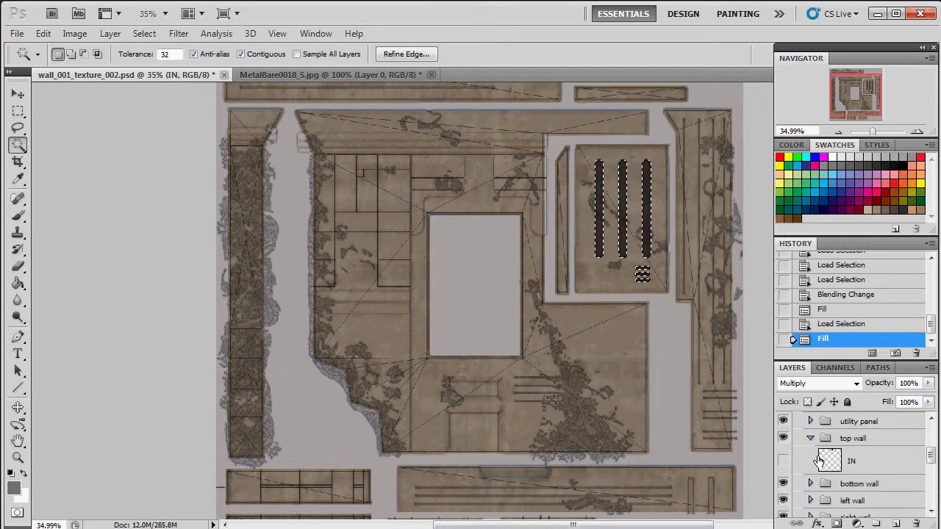
left_click(834, 459, "ctrl")
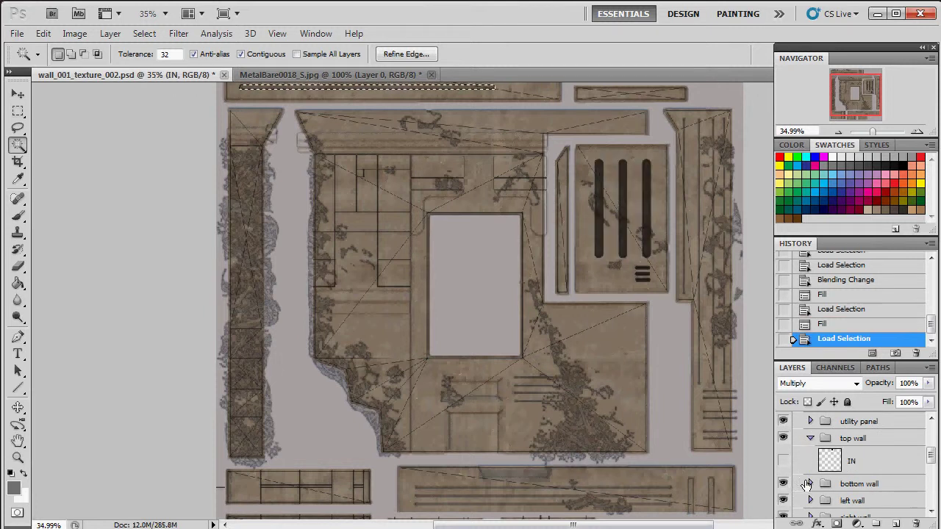
scroll(824, 437, "down", 4)
scroll(827, 439, "up", 2)
key("alt+BackSpace")
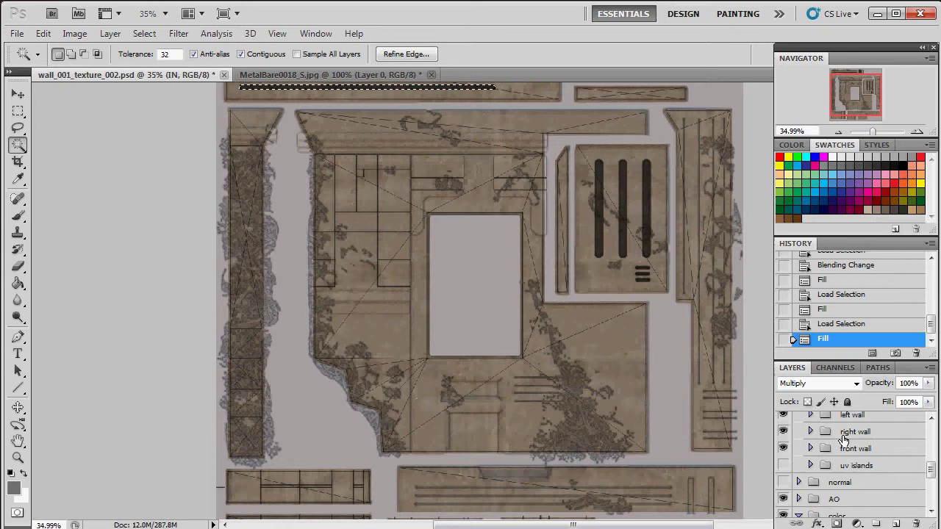
Step: Fill the bottom wall and right wall mask shapes with dark colour on IN
scroll(825, 450, "up", 2)
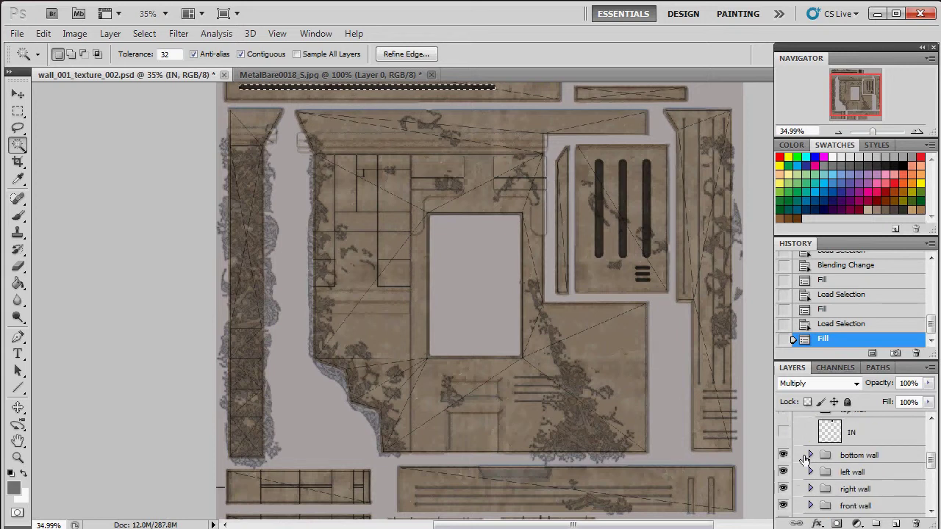
left_click(805, 456)
left_click(810, 456)
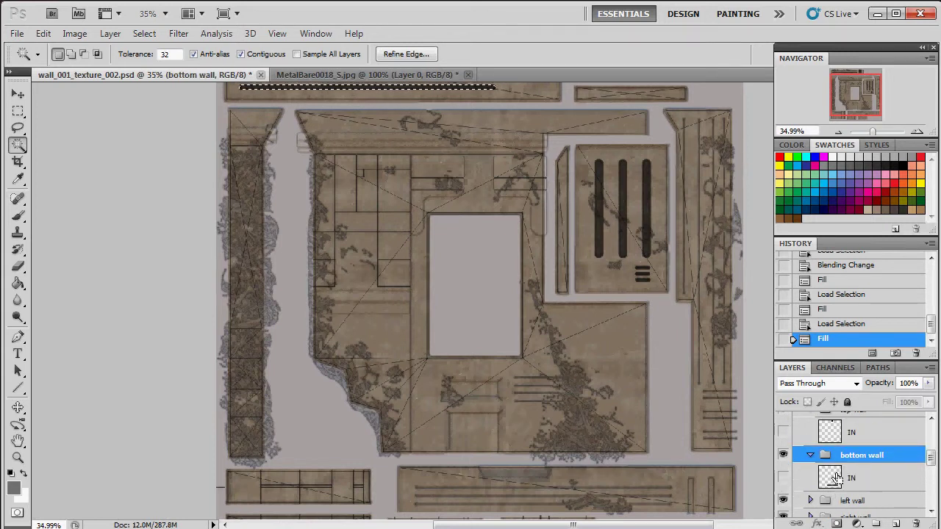
left_click(834, 478, "ctrl")
scroll(833, 478, "down", 3)
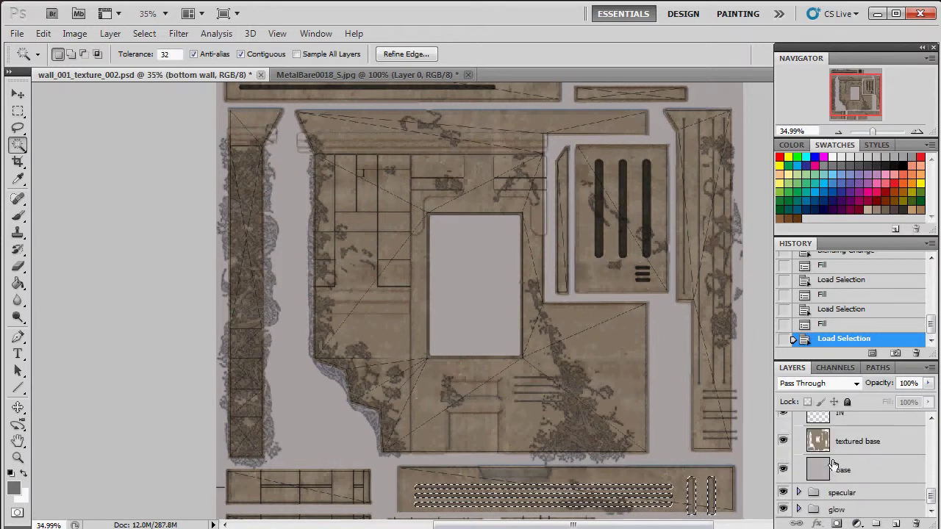
scroll(837, 421, "up", 2)
left_click(831, 455)
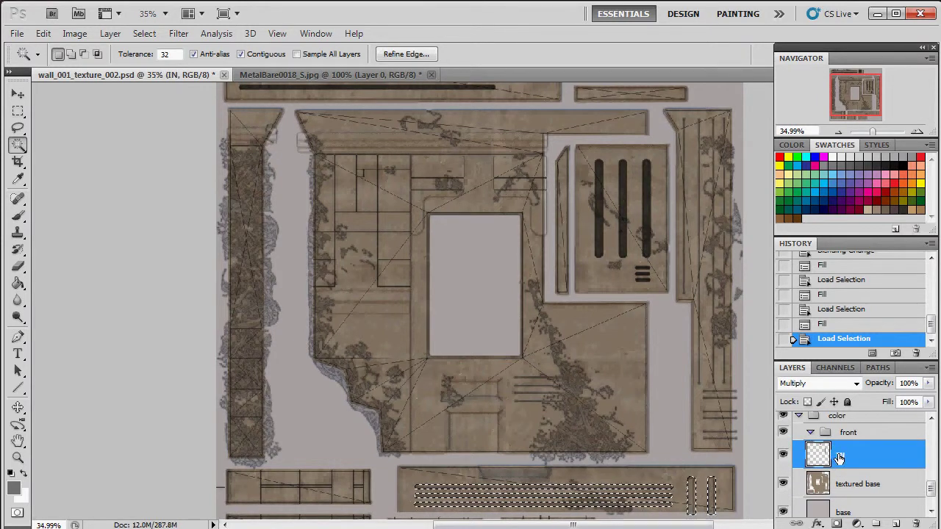
key("alt+BackSpace")
scroll(841, 471, "down", 6)
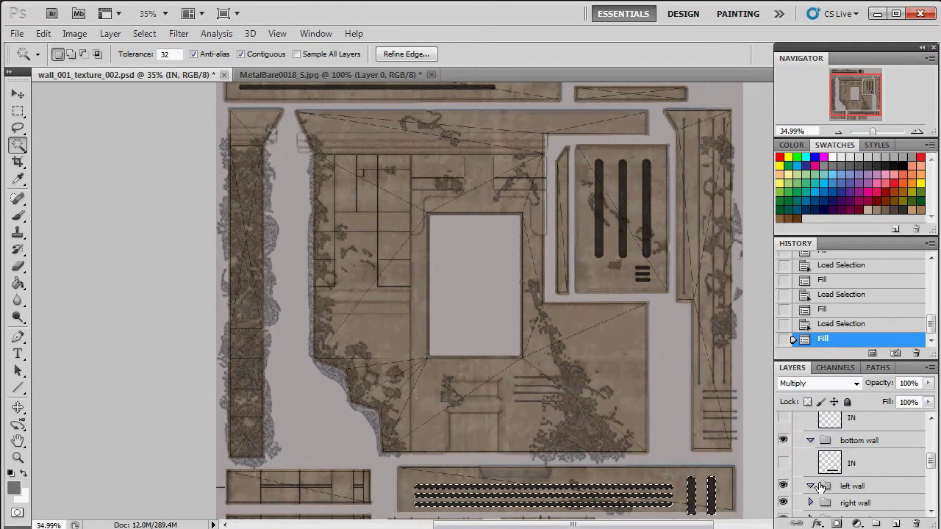
left_click(810, 489)
scroll(816, 477, "down", 1)
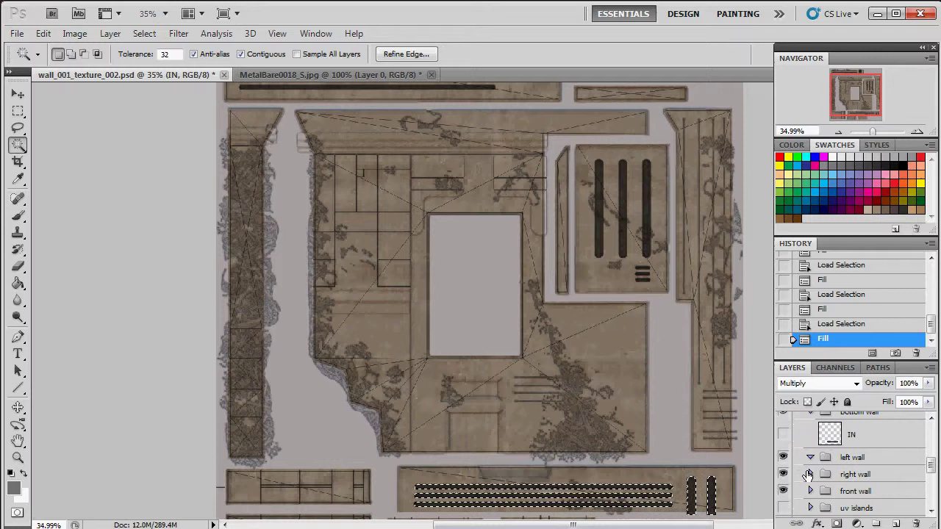
left_click(811, 474)
scroll(816, 478, "down", 1)
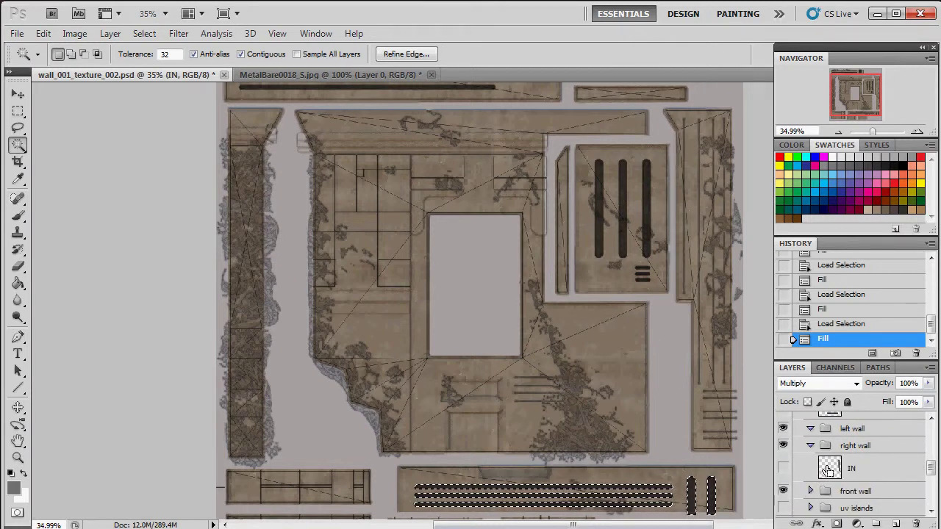
left_click(829, 469, "ctrl")
key("alt+BackSpace")
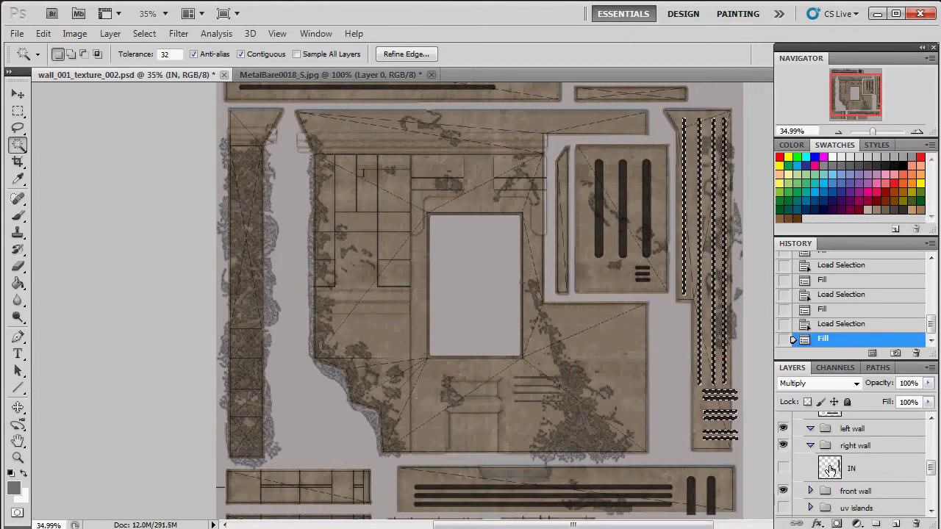
Step: Fill the front wall IN mask shapes with dark colour, then deselect
scroll(811, 463, "down", 1)
left_click(811, 463)
scroll(823, 478, "down", 1)
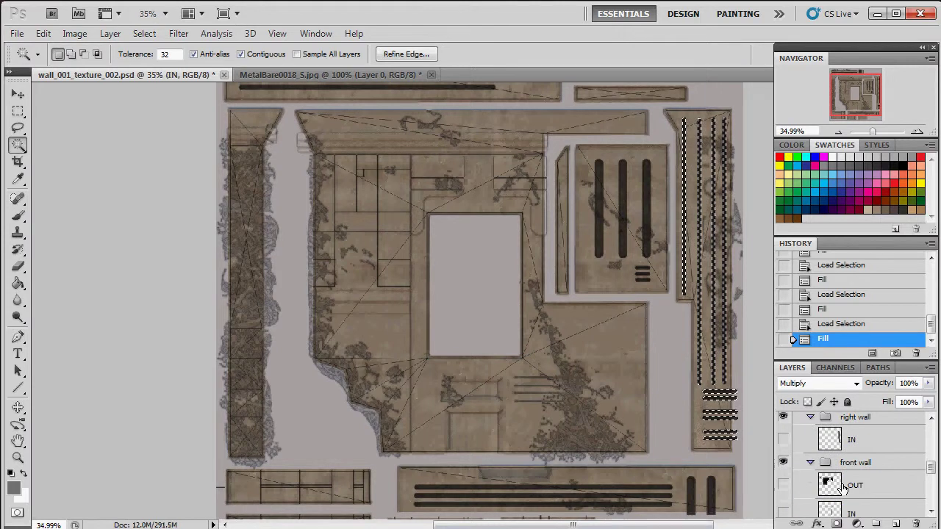
left_click(831, 485, "ctrl")
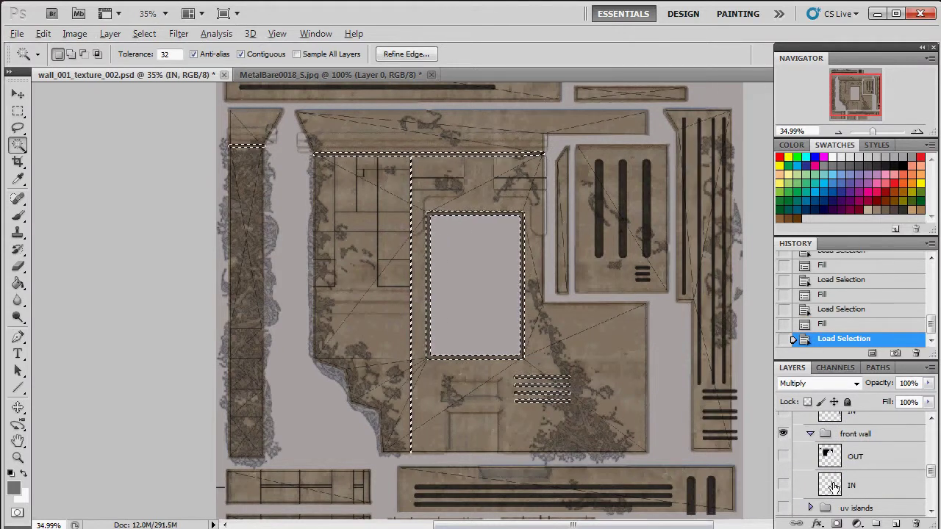
key("alt+BackSpace")
scroll(871, 456, "down", 1)
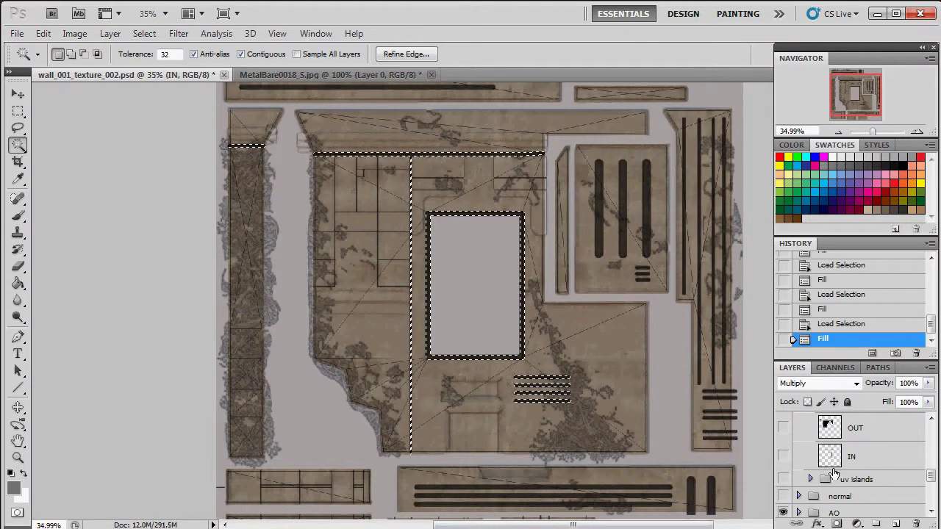
scroll(861, 471, "down", 6)
scroll(840, 486, "up", 4)
scroll(841, 485, "down", 2)
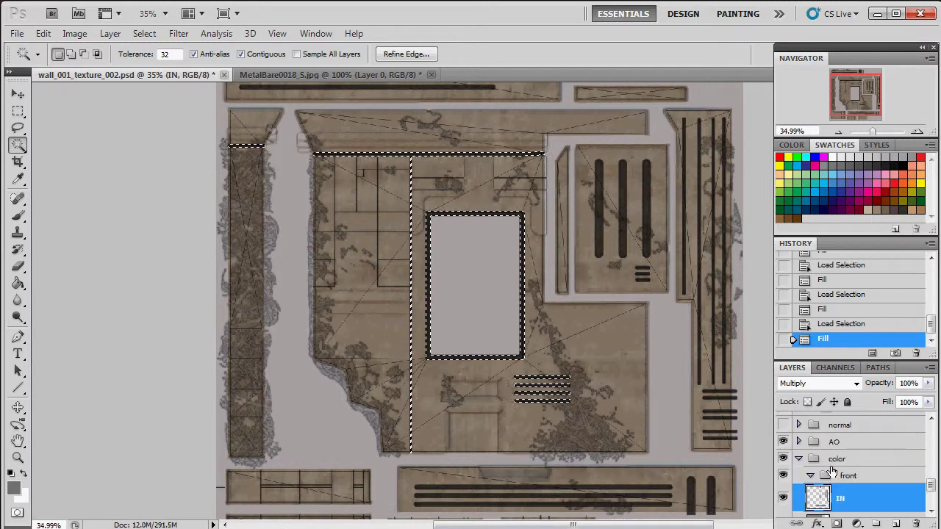
key("ctrl+d")
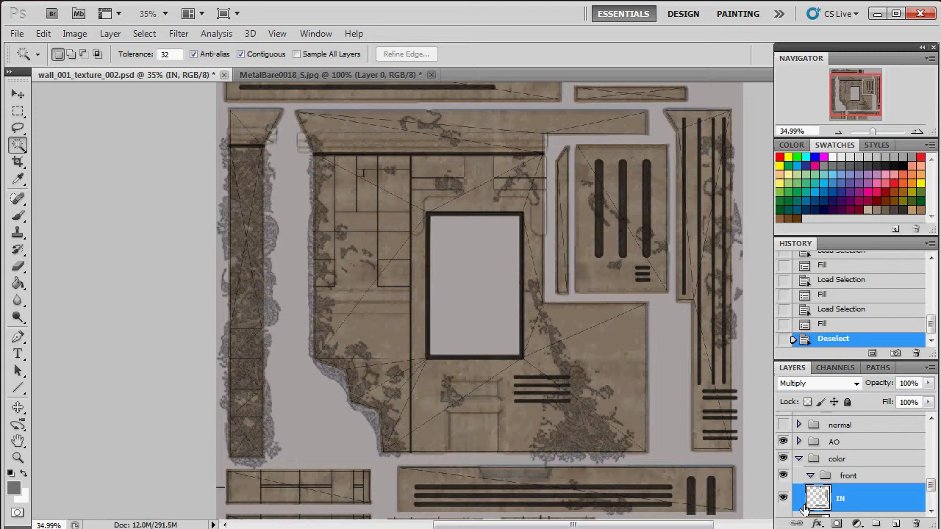
Step: Lower the IN layer's opacity to 40%
left_click(783, 498)
left_click(784, 498)
left_click(928, 383)
left_click_drag(903, 400, 889, 395)
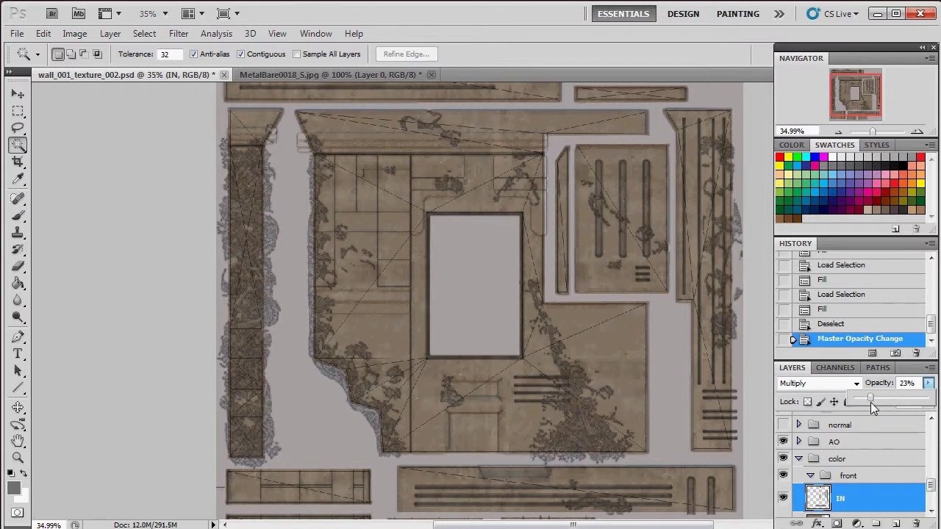
left_click_drag(874, 409, 877, 409)
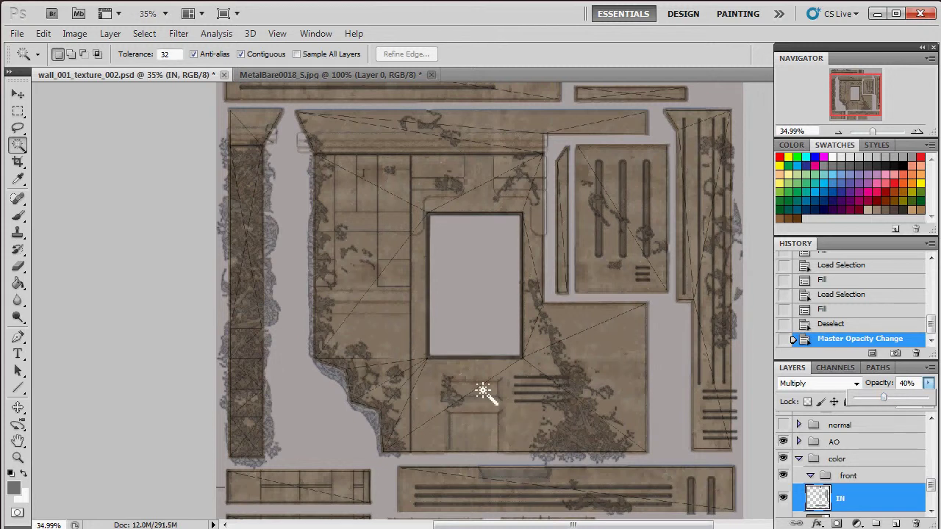
Step: At 100% zoom, marquee-select the small rectangle below the central window and fill it dark
left_click_drag(874, 134, 856, 116)
left_click(853, 108)
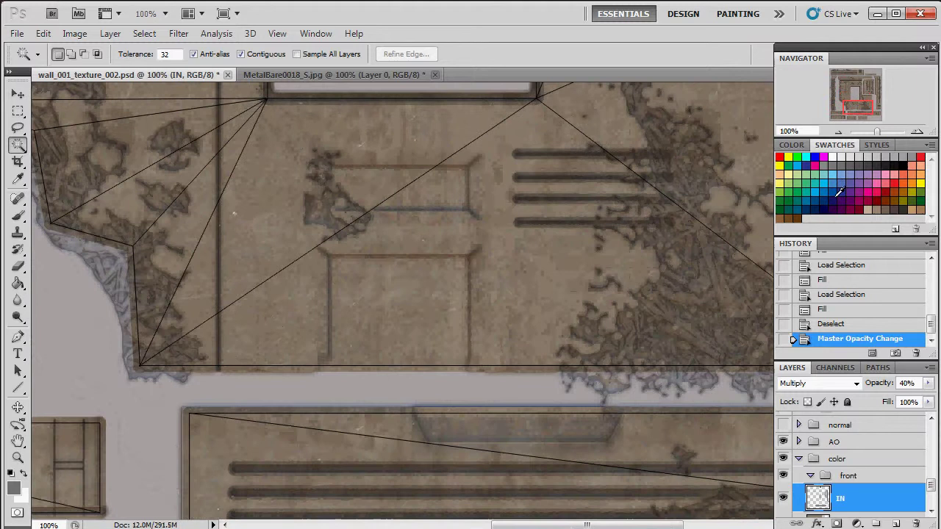
left_click(18, 110)
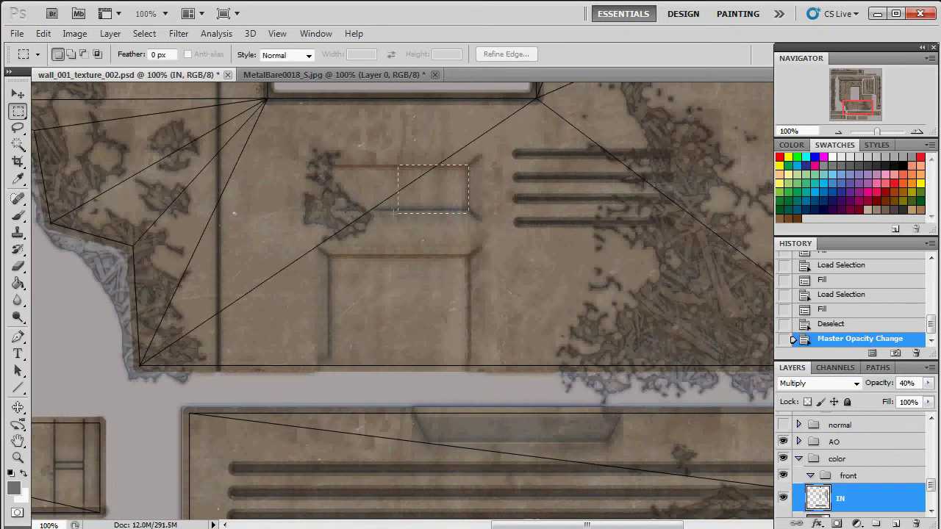
left_click_drag(468, 213, 469, 211)
left_click_drag(335, 211, 329, 208)
key("alt+BackSpace")
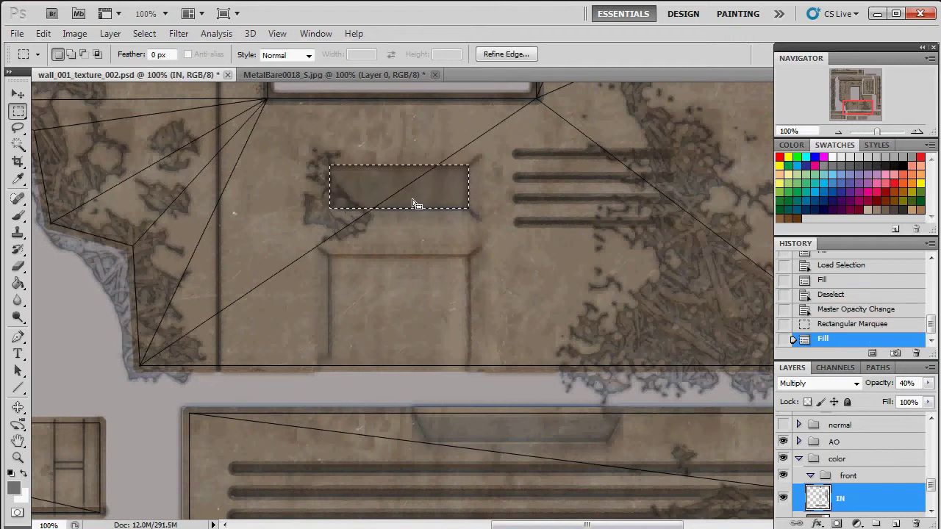
Step: Fill the square panel beneath it dark, deselect, and zoom back out
left_click_drag(329, 256, 468, 373)
key("alt+BackSpace")
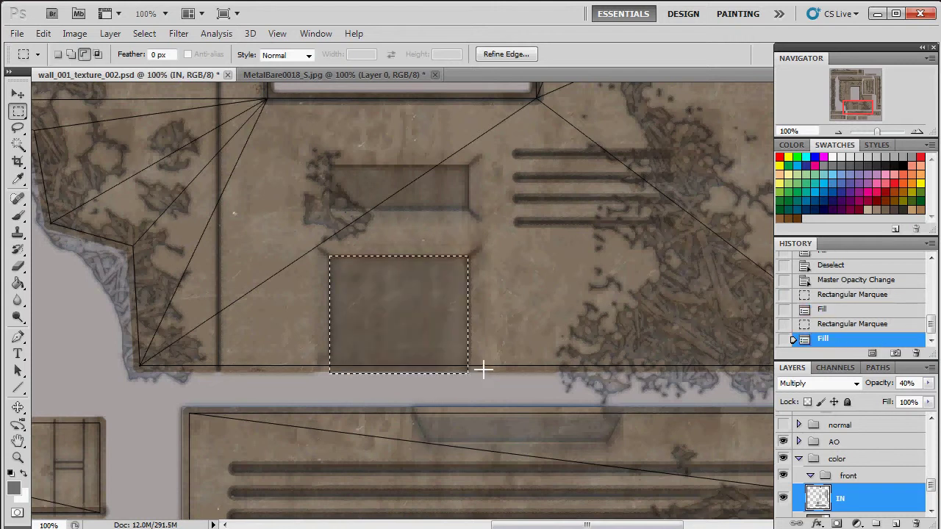
key("ctrl+d")
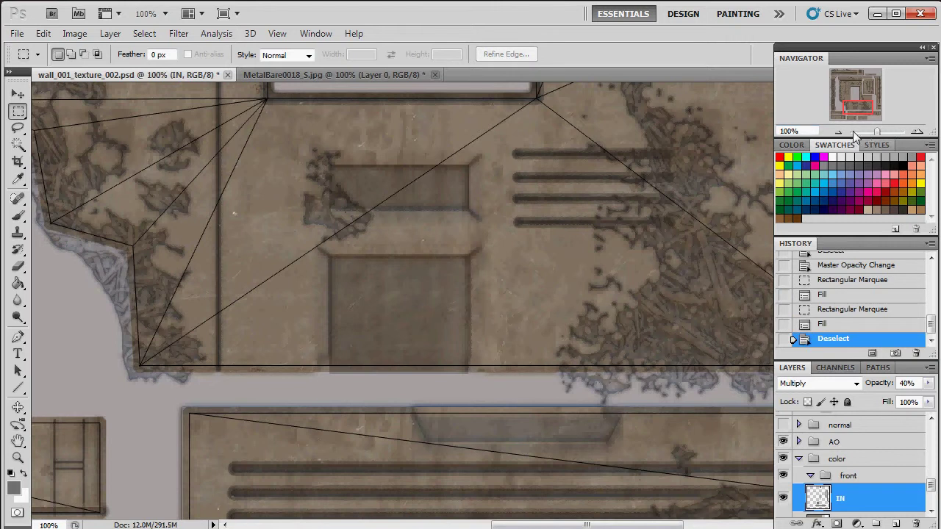
left_click_drag(875, 131, 874, 132)
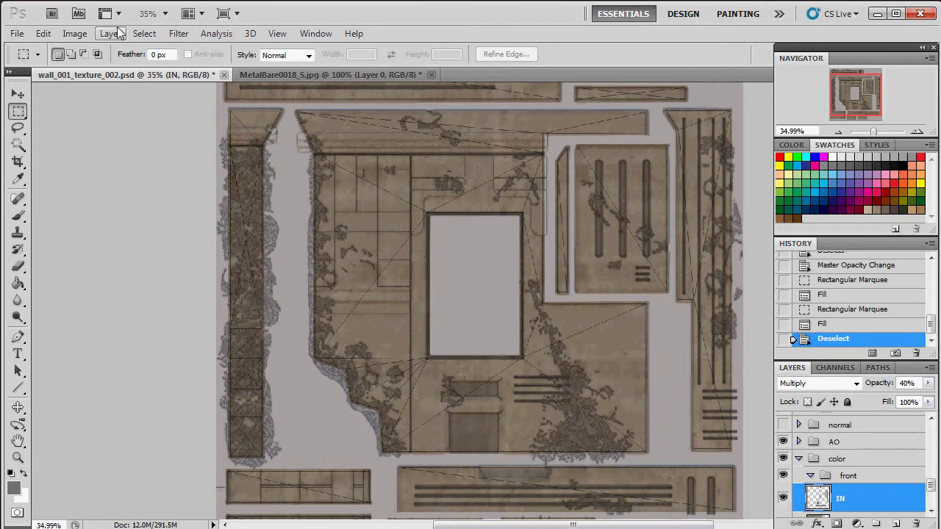
Step: Try a Hue/Saturation tweak on IN, cancel it, and restore IN to 100% opacity
left_click(74, 34)
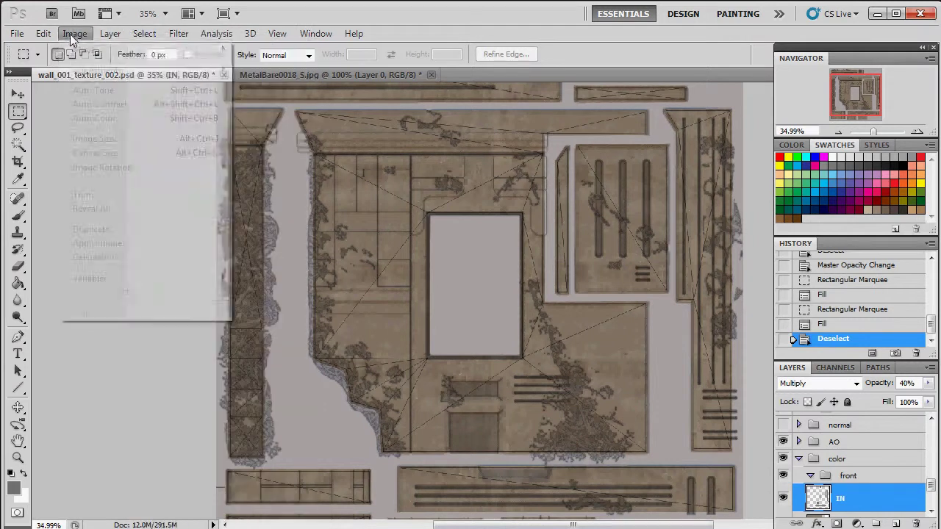
mouse_move(96, 70)
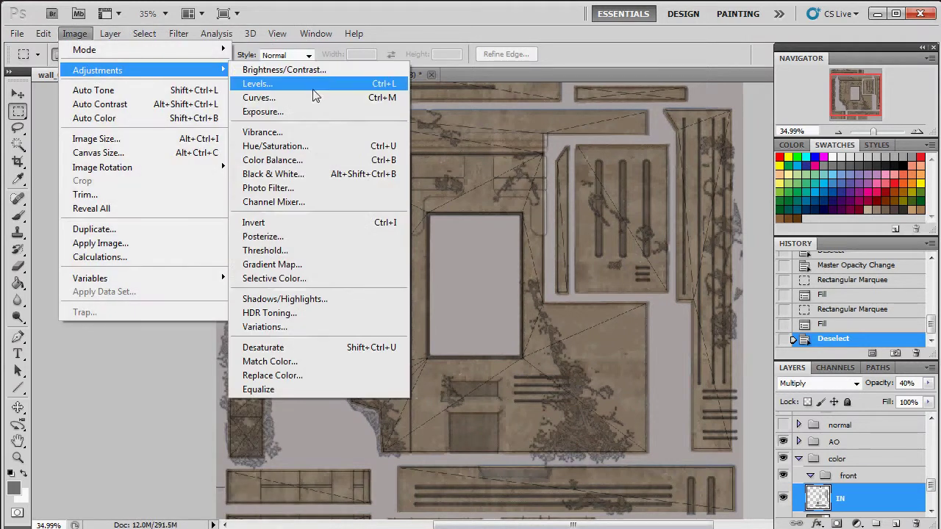
left_click(312, 146)
left_click_drag(185, 233, 219, 233)
left_click_drag(184, 194, 187, 195)
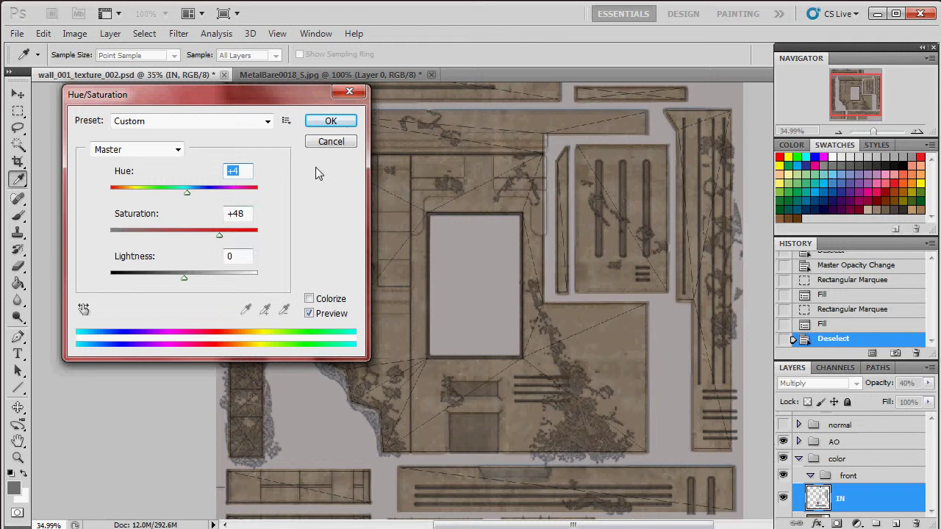
left_click(328, 142)
left_click(928, 383)
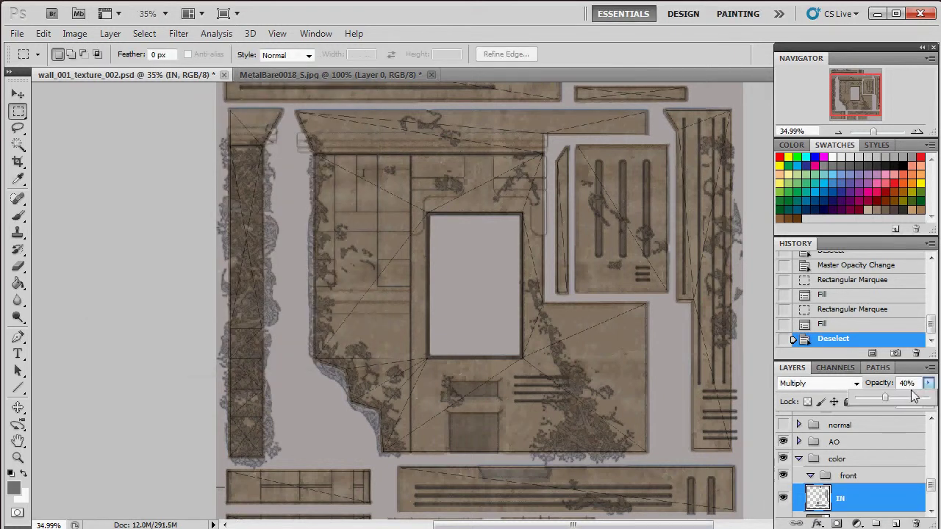
left_click_drag(896, 403, 928, 397)
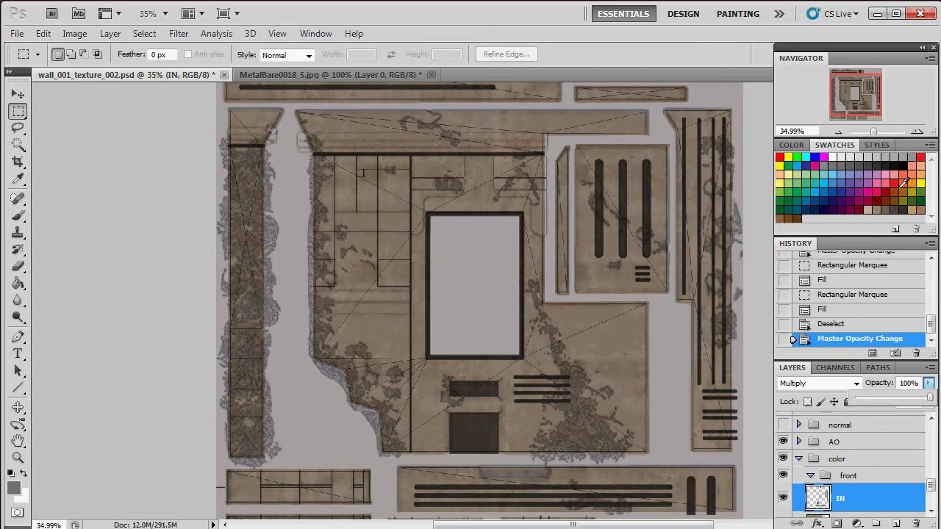
Step: On a new layer above IN, fill the IN shapes' selection with orange-brown
left_click(896, 522)
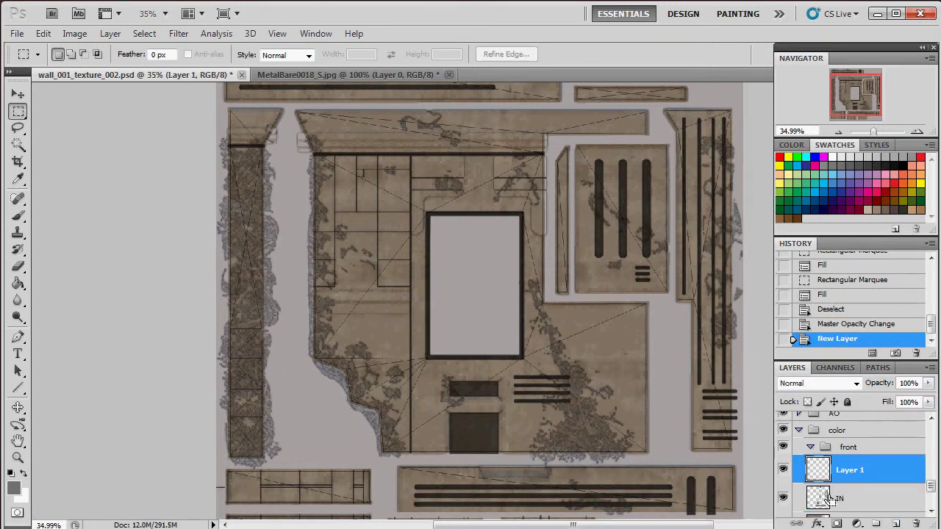
left_click(819, 499, "ctrl")
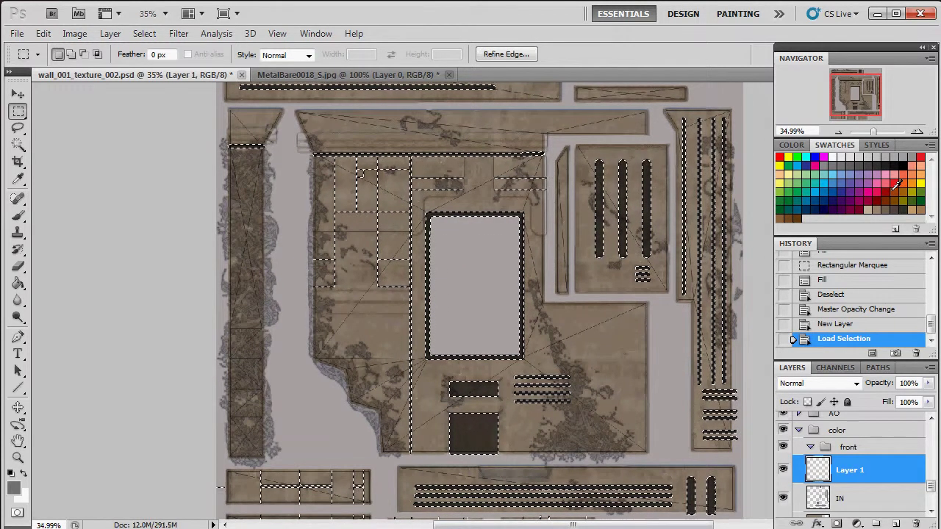
left_click(894, 192)
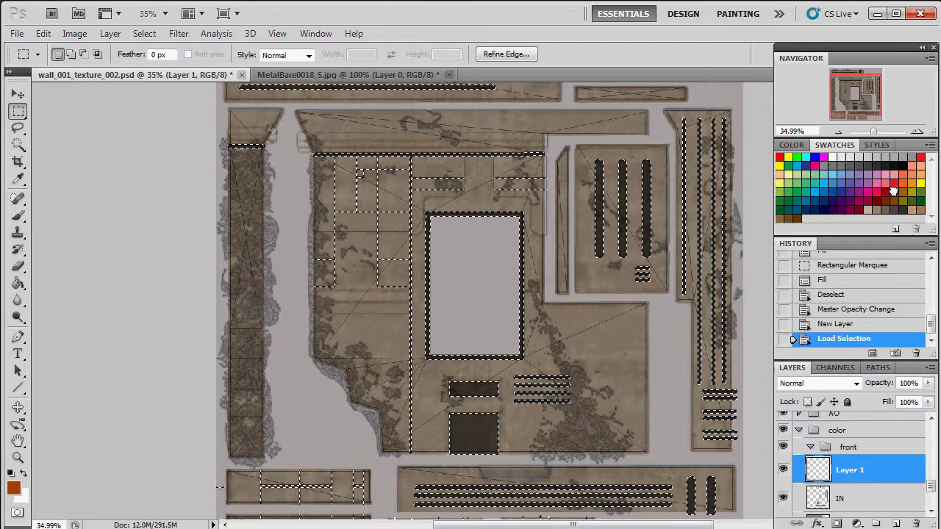
key("alt+BackSpace")
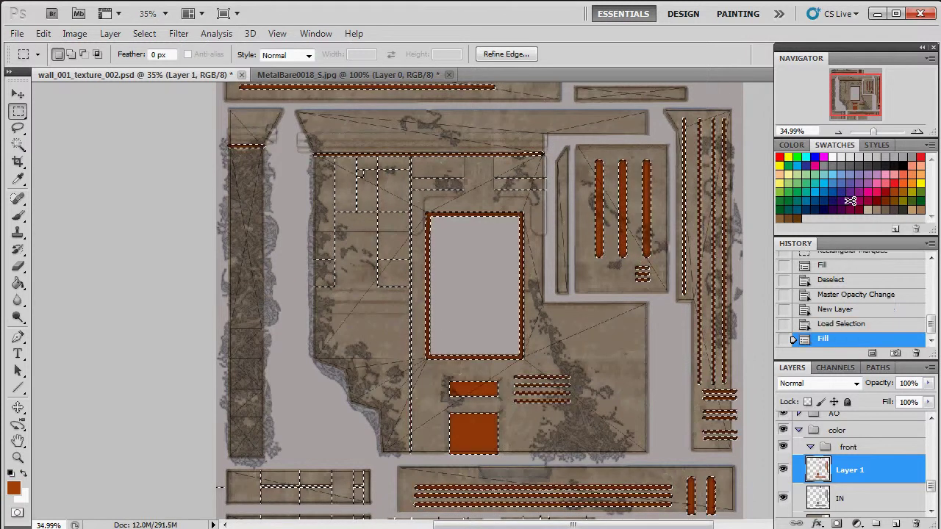
Step: Fade the orange layer to about 17% opacity, deselect, and reselect the IN layer
left_click(929, 383)
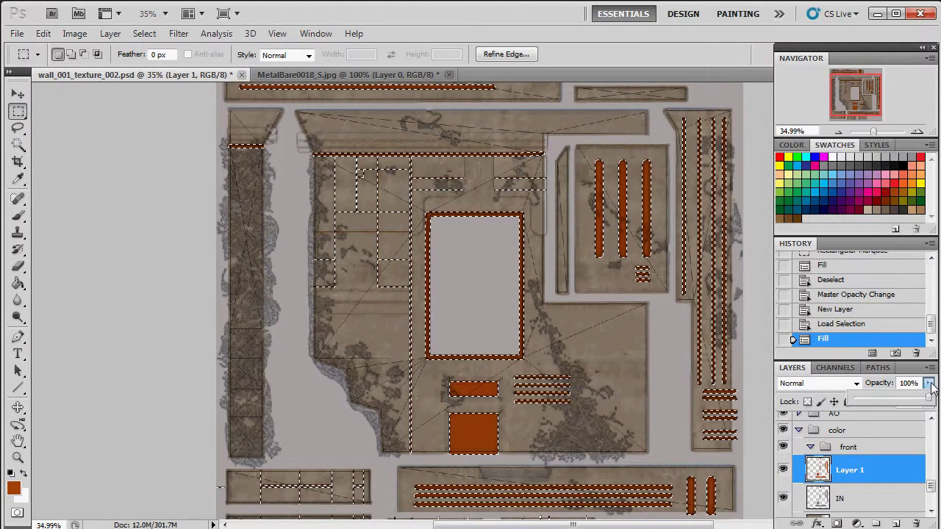
left_click_drag(928, 398, 871, 397)
key("ctrl+d")
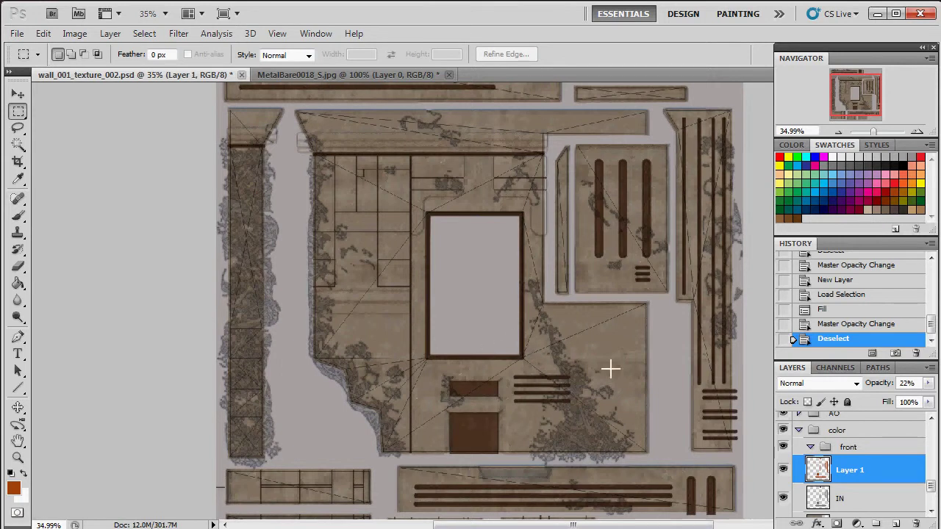
left_click(928, 383)
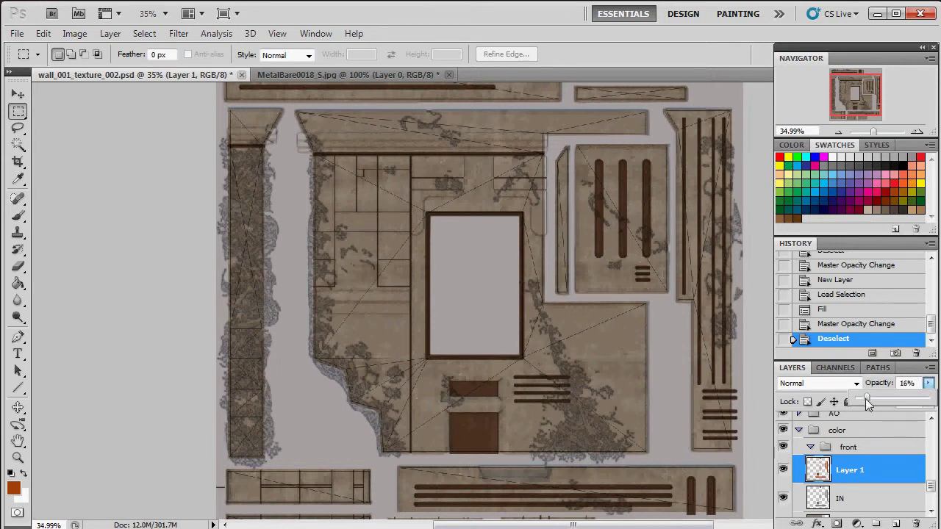
left_click_drag(865, 398, 865, 395)
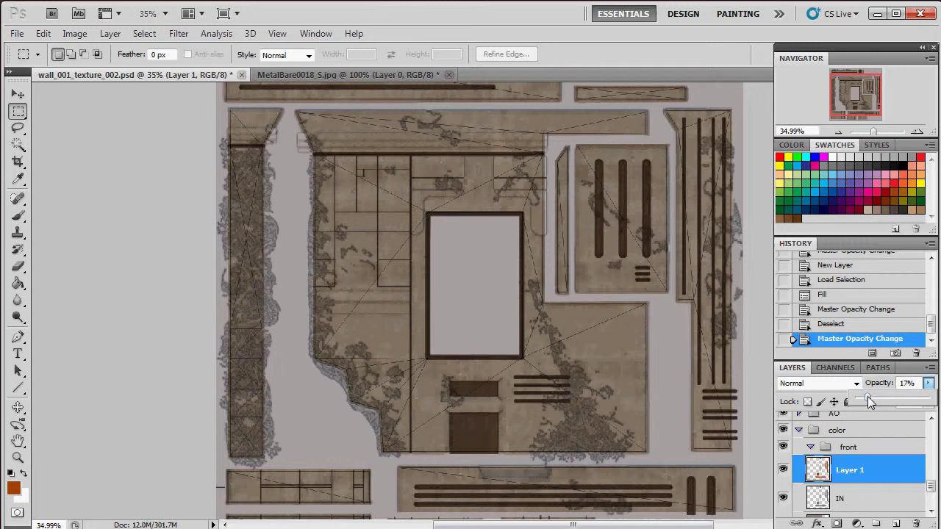
left_click(889, 501)
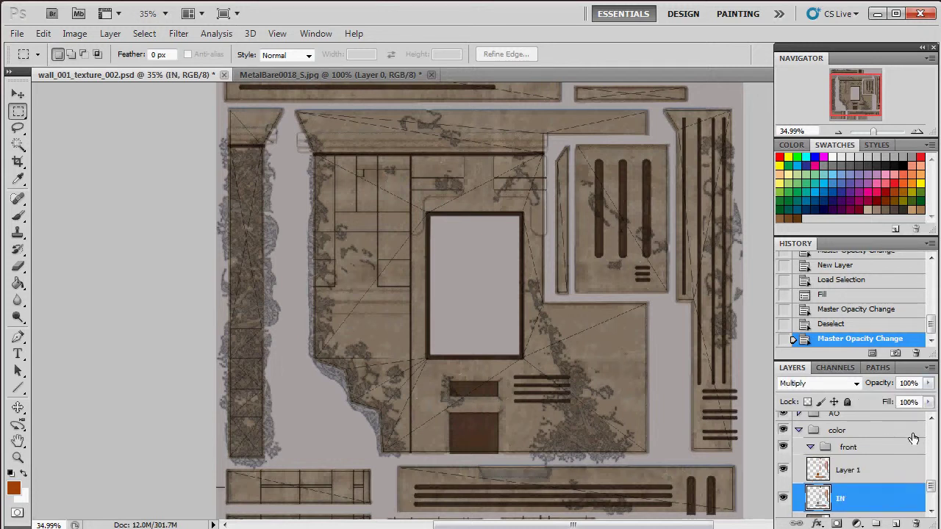
Step: Lower IN's opacity to 38% and rename Layer 1 to 'IN color'
left_click(929, 383)
left_click_drag(899, 403, 882, 409)
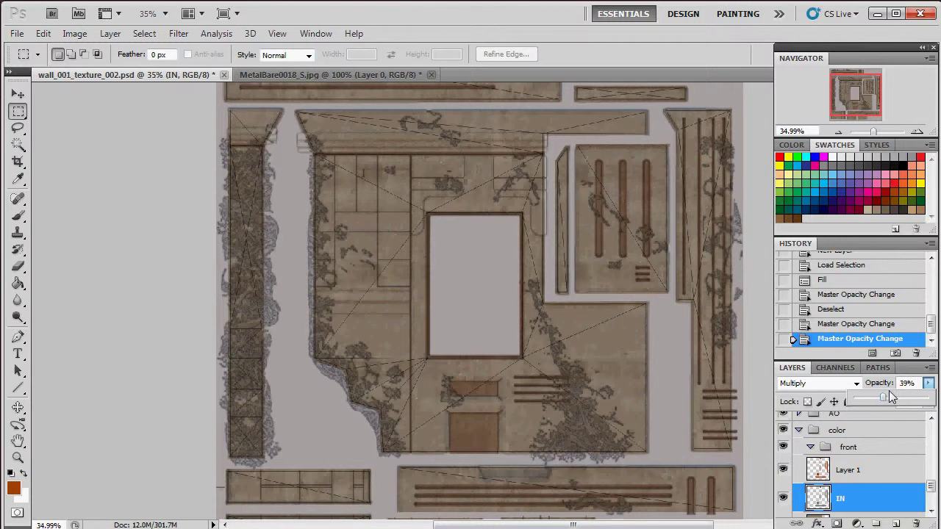
double_click(845, 470)
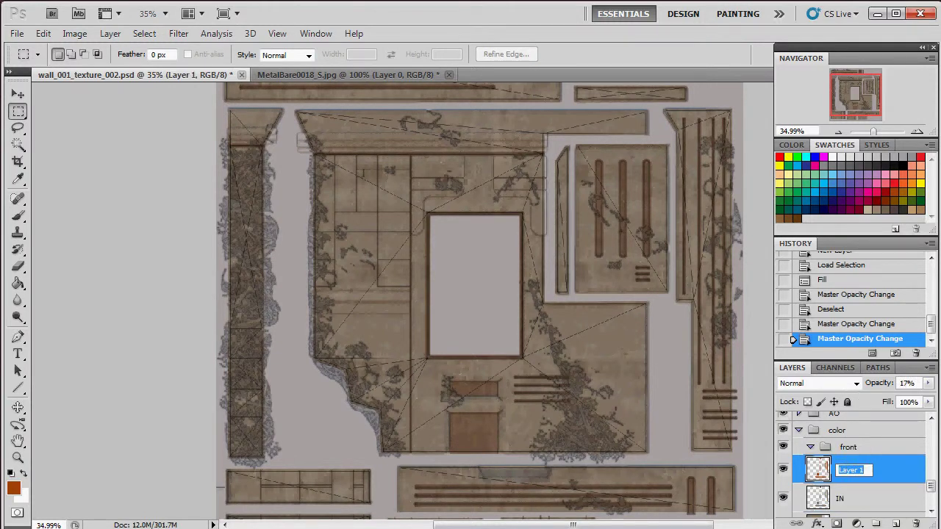
type("IN color")
key("Return")
Step: Rename the IN layer to 'IN shadow'
left_click(839, 500)
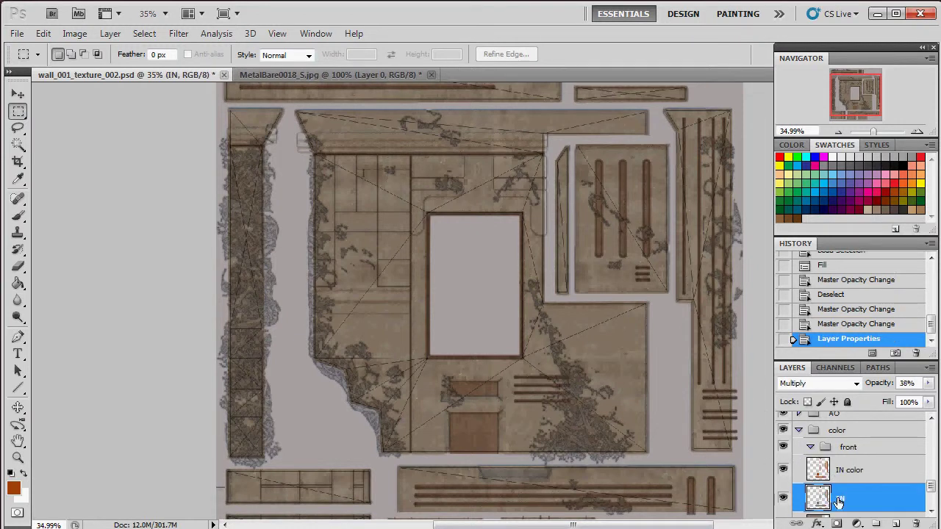
double_click(839, 500)
type("IN sh")
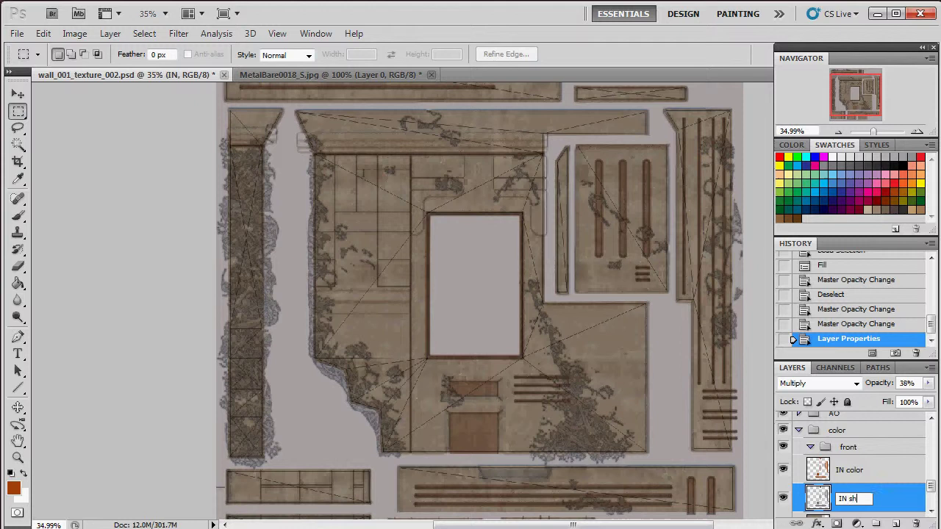
type("adow")
key("Return")
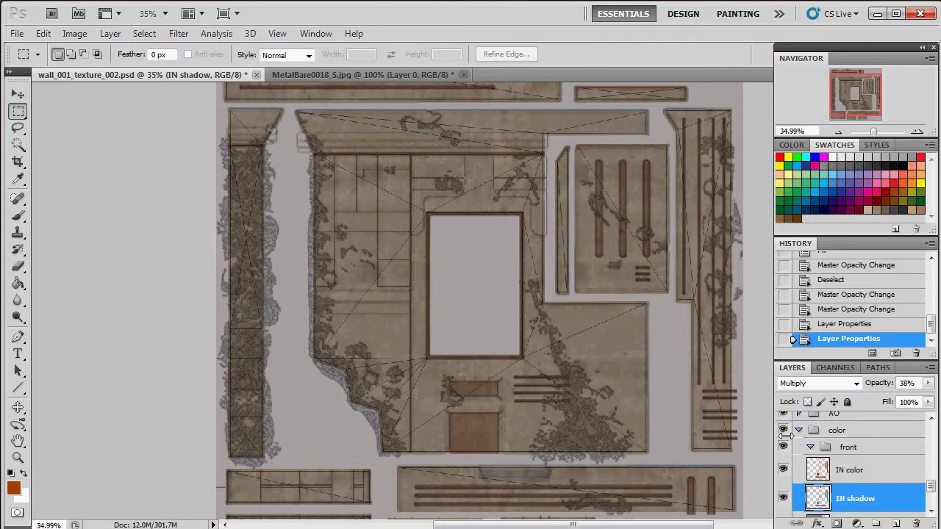
Step: Delete the front group inside color, keeping its layers
left_click(829, 473)
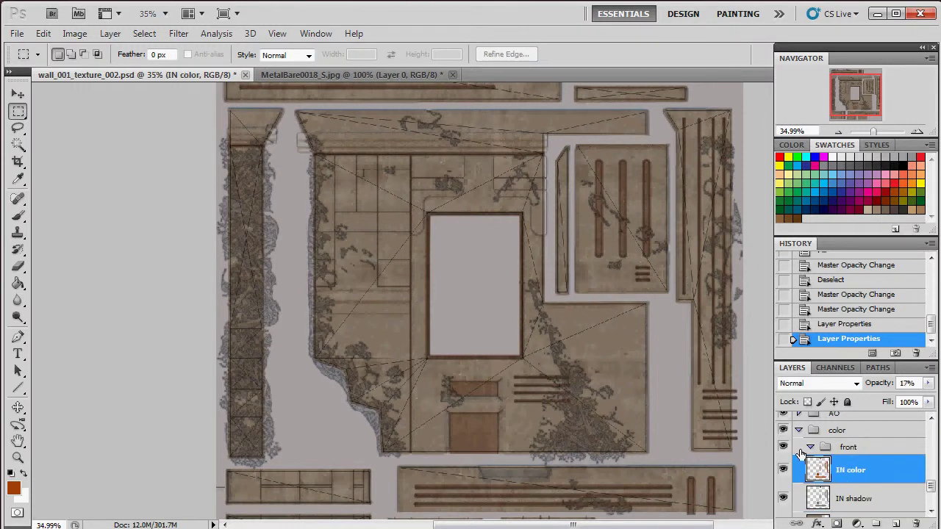
scroll(816, 452, "down", 3)
scroll(826, 445, "up", 2)
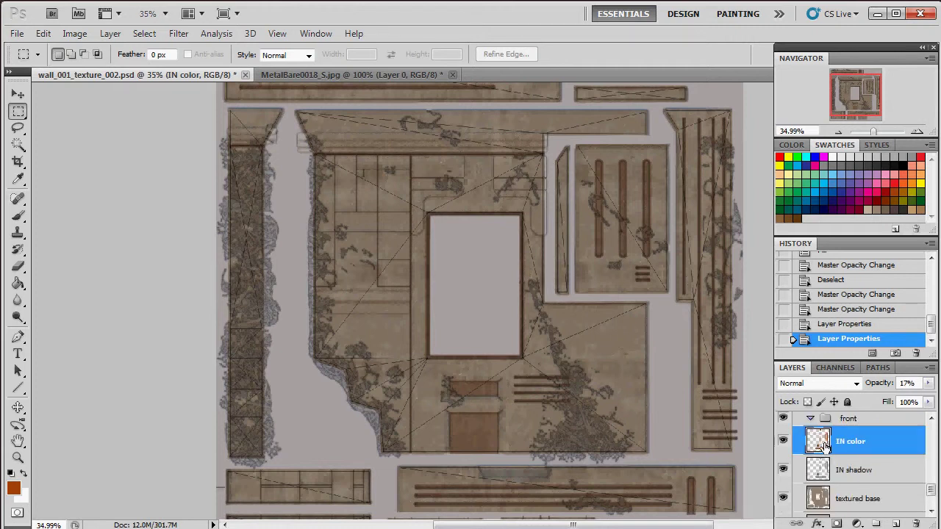
scroll(846, 441, "up", 1)
left_click(851, 447)
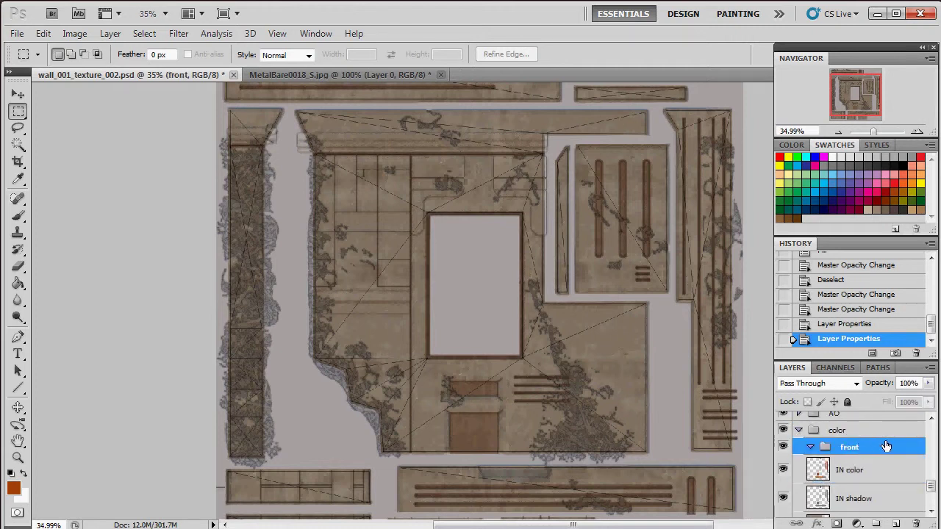
key("Delete")
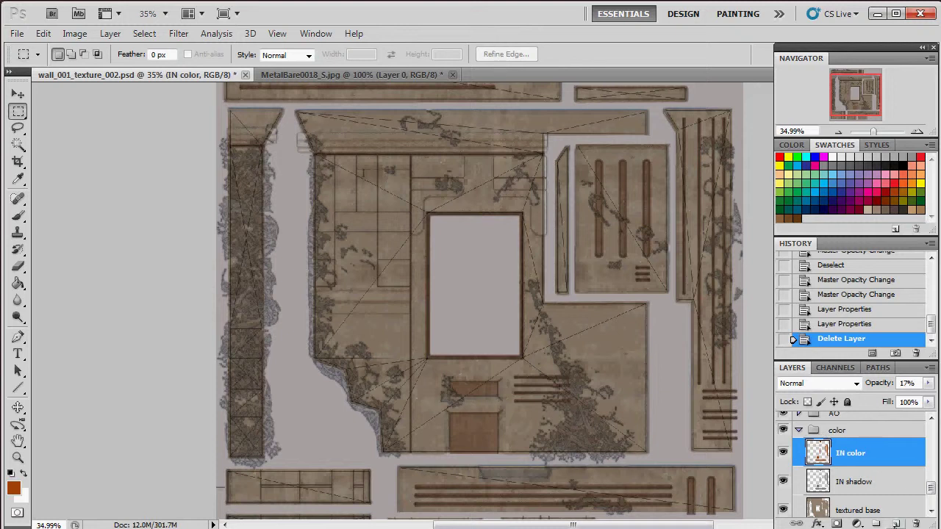
Step: Add a new empty layer above IN color and name it 'OUT top bevel'
left_click(894, 525)
double_click(855, 453)
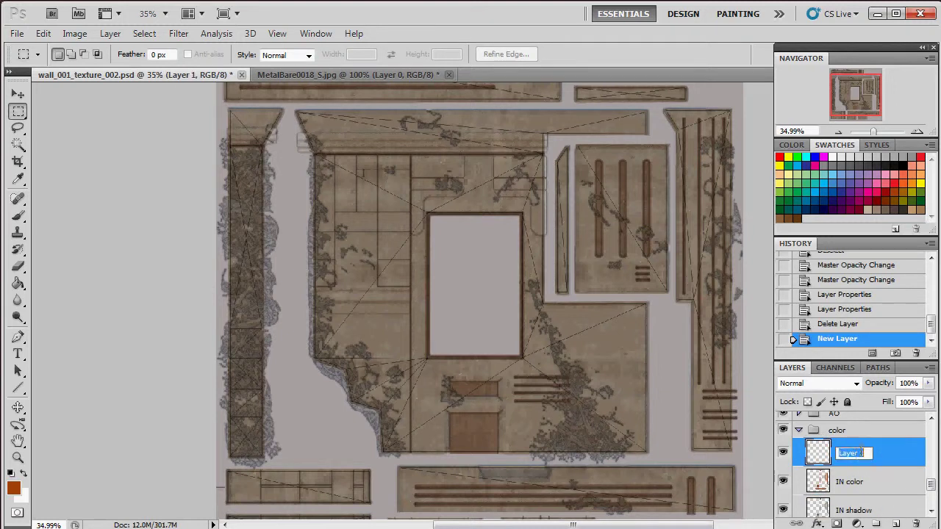
type("OUT top bevel")
key("Return")
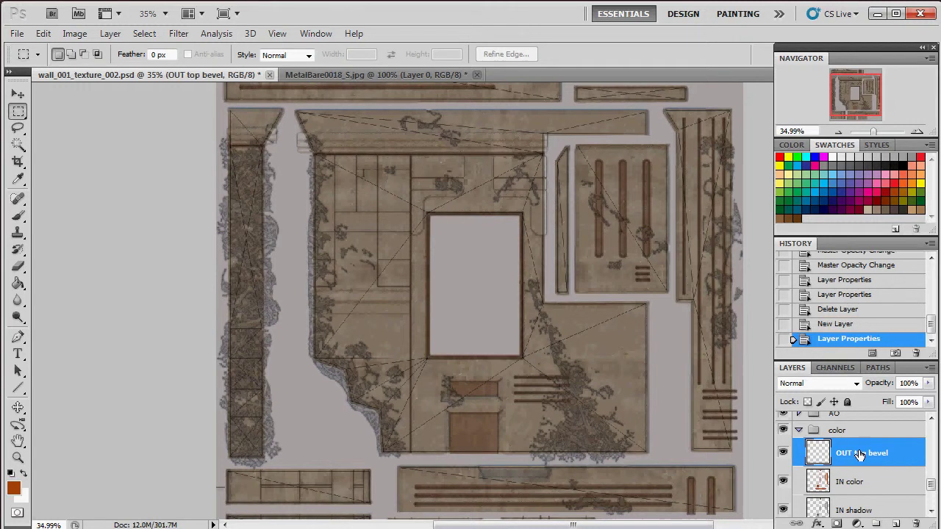
double_click(861, 455)
left_click_drag(849, 454, 891, 454)
left_click(875, 453)
left_click(829, 478)
left_click(825, 449)
scroll(838, 477, "up", 5)
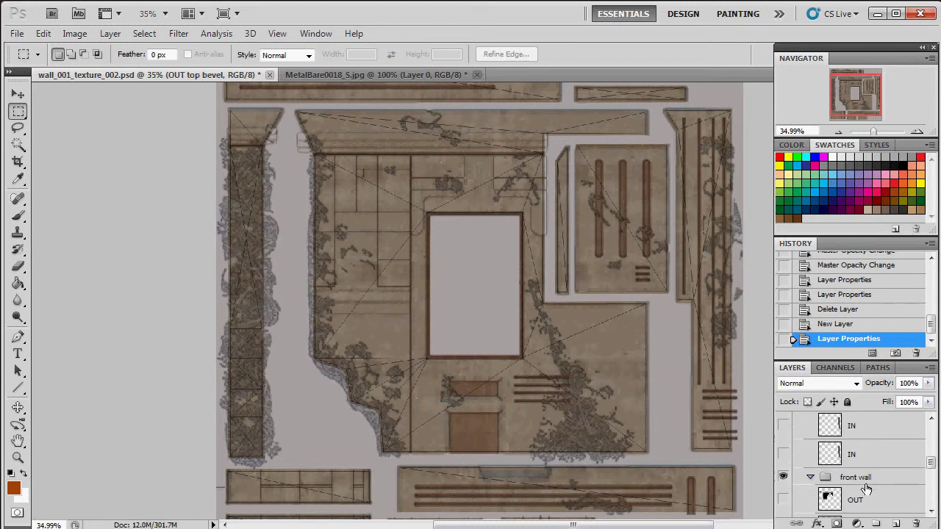
Step: Select the OUT layer's pixels, then subtract the lower areas to keep only the top bevel strips
scroll(821, 479, "down", 1)
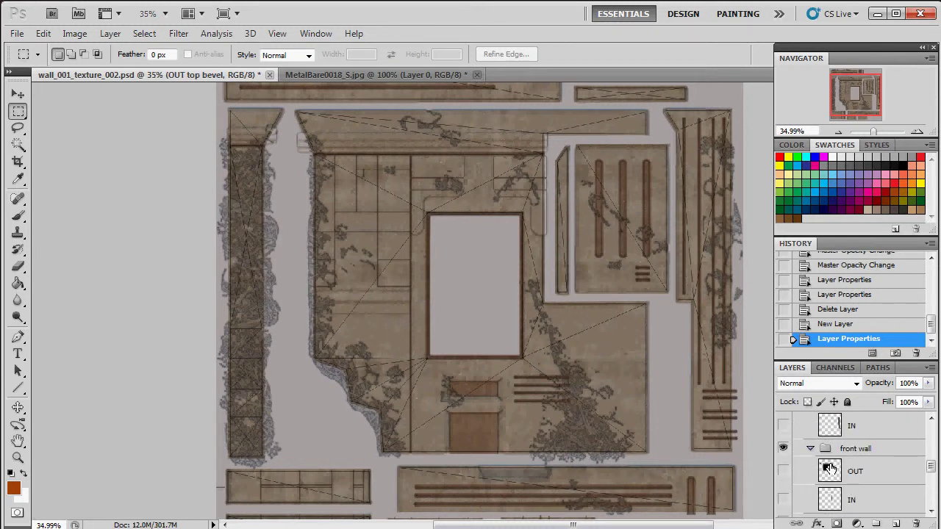
left_click(829, 469, "ctrl")
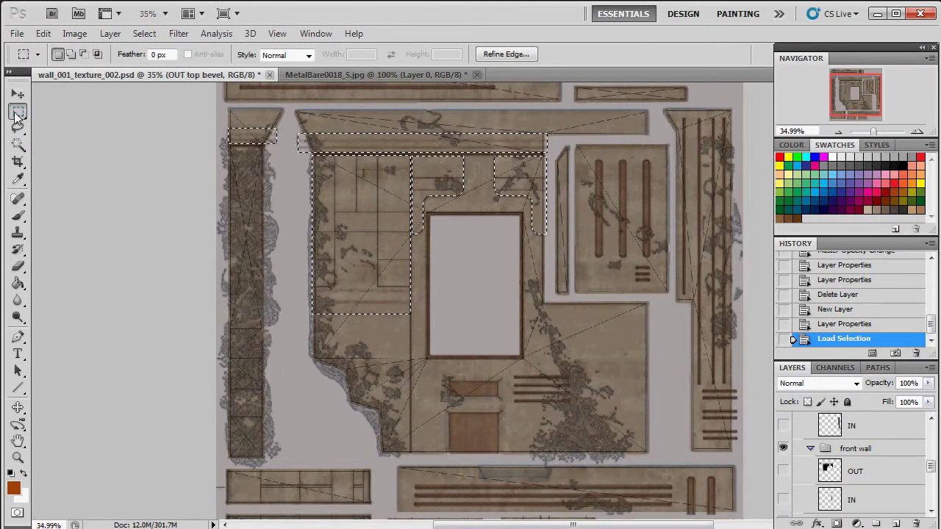
left_click(84, 54)
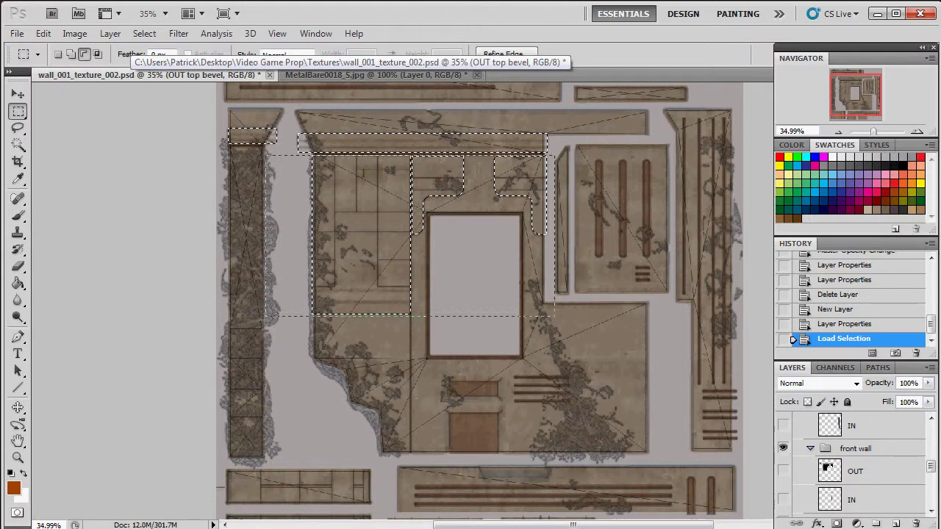
left_click_drag(263, 316, 261, 317)
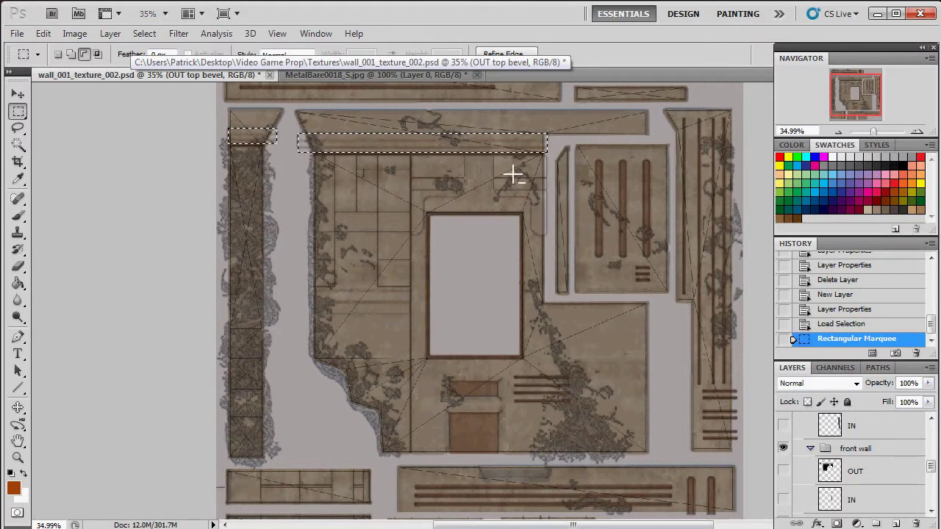
Step: Fill the selected top bevel strips with dark red and deselect
scroll(885, 486, "down", 4)
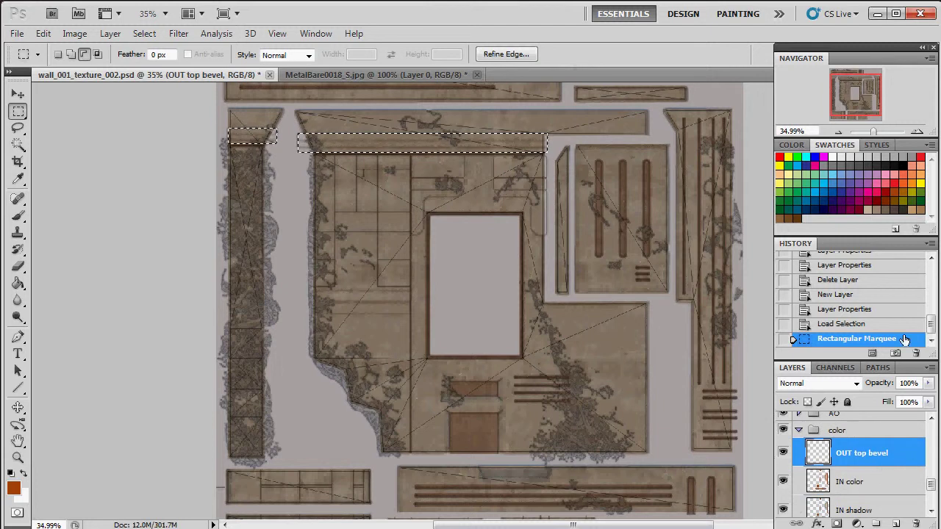
left_click(888, 189)
key("alt+BackSpace")
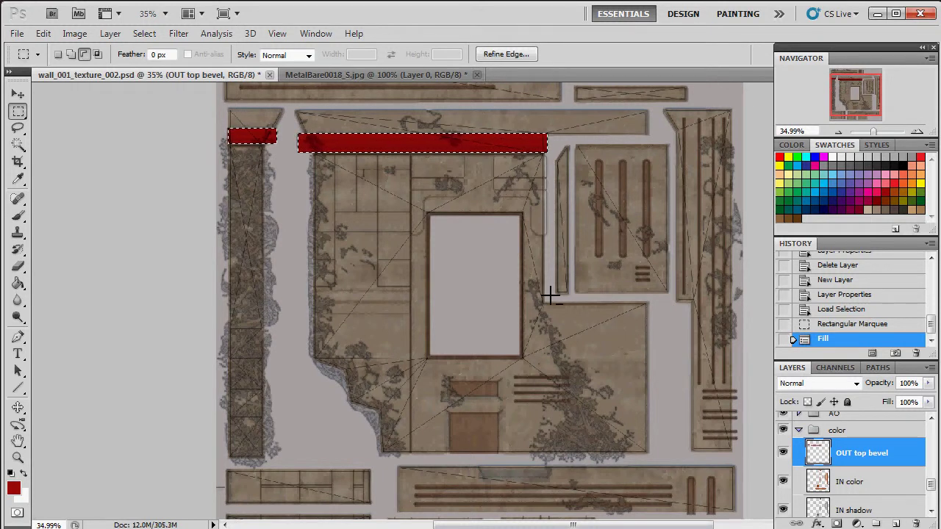
key("ctrl+d")
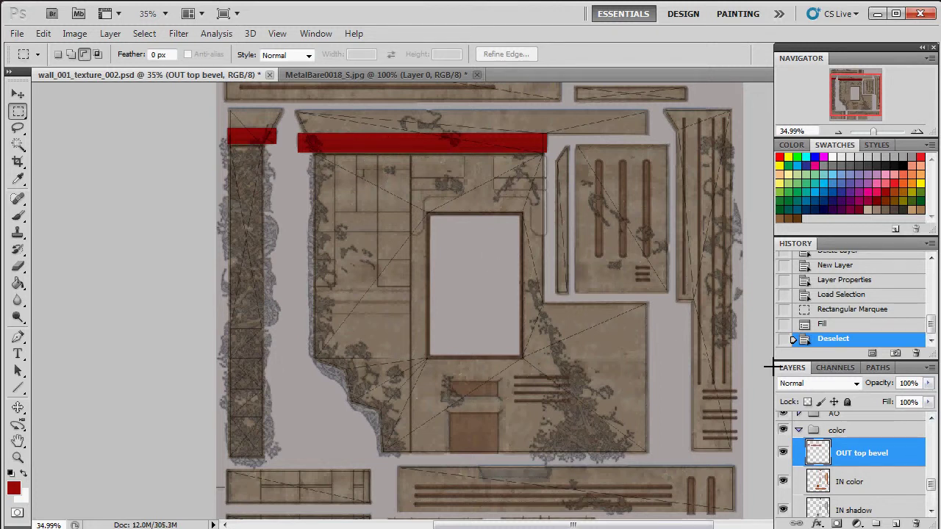
Step: Add monochromatic noise with Amount 10 to the red bevel strips
left_click(183, 34)
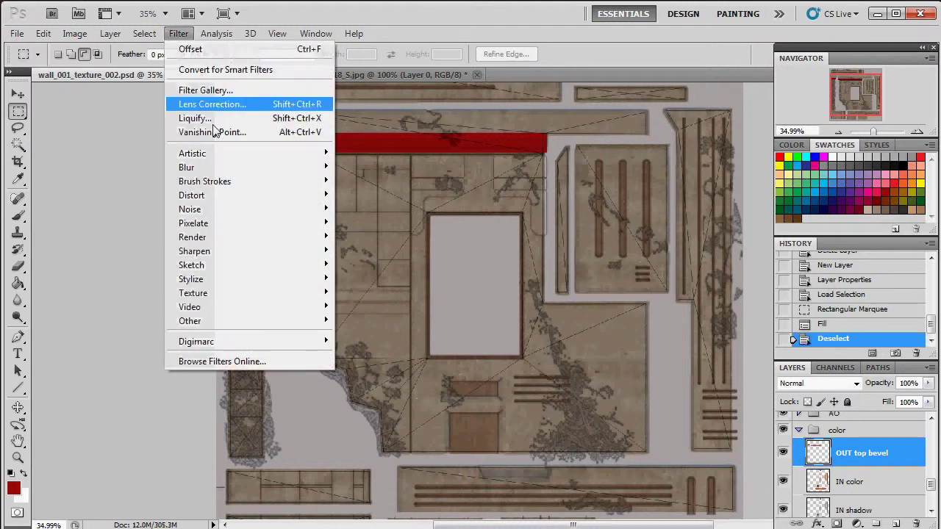
mouse_move(268, 209)
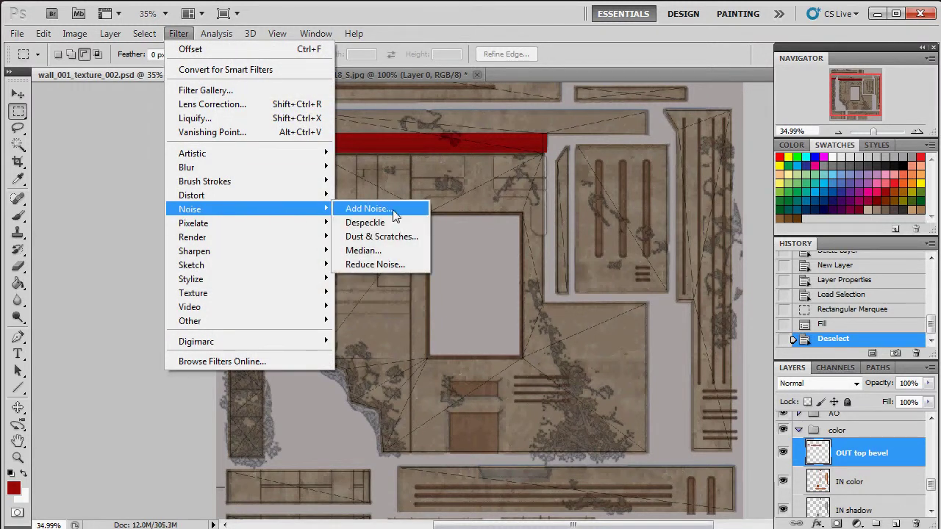
left_click(395, 210)
left_click_drag(472, 83, 538, 89)
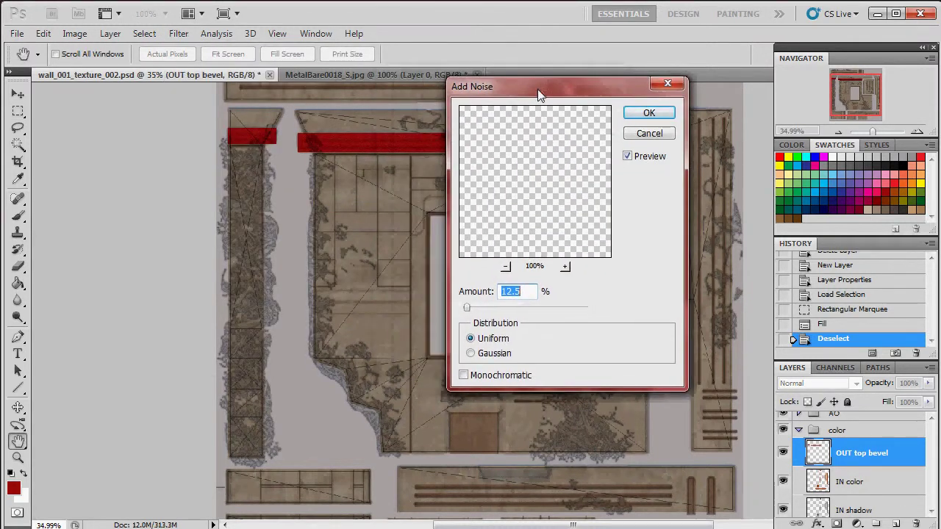
left_click_drag(471, 308, 468, 306)
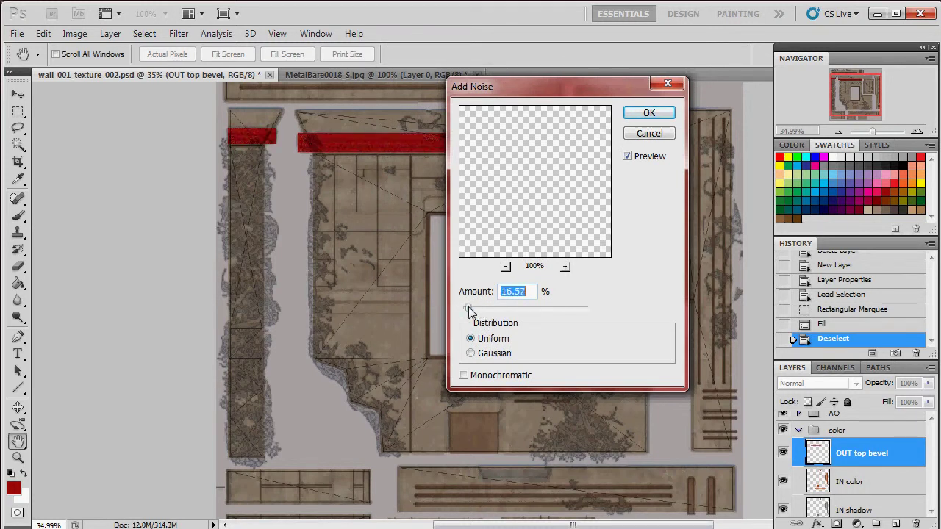
left_click(465, 377)
double_click(519, 291)
type("10")
key("Return")
key("m")
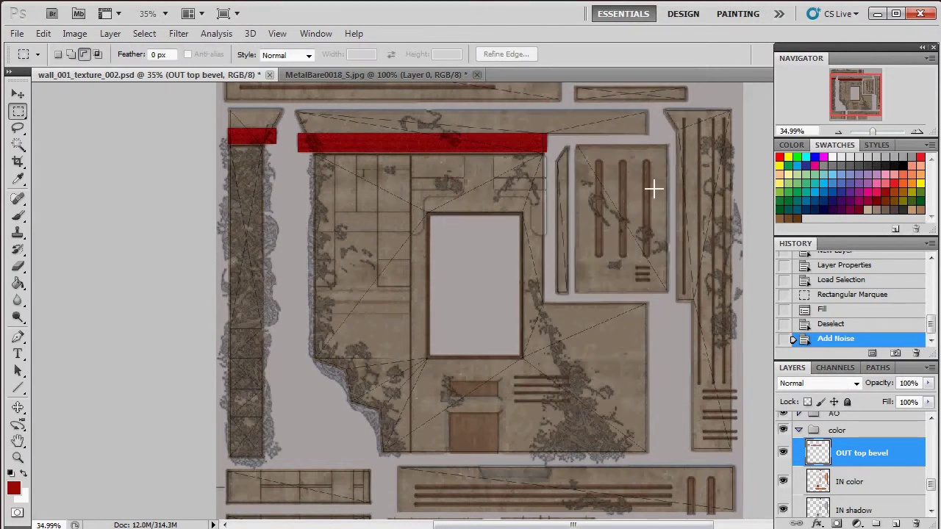
Step: Zoom in on the red strip and apply Filter > Blur > Blur
left_click(883, 129)
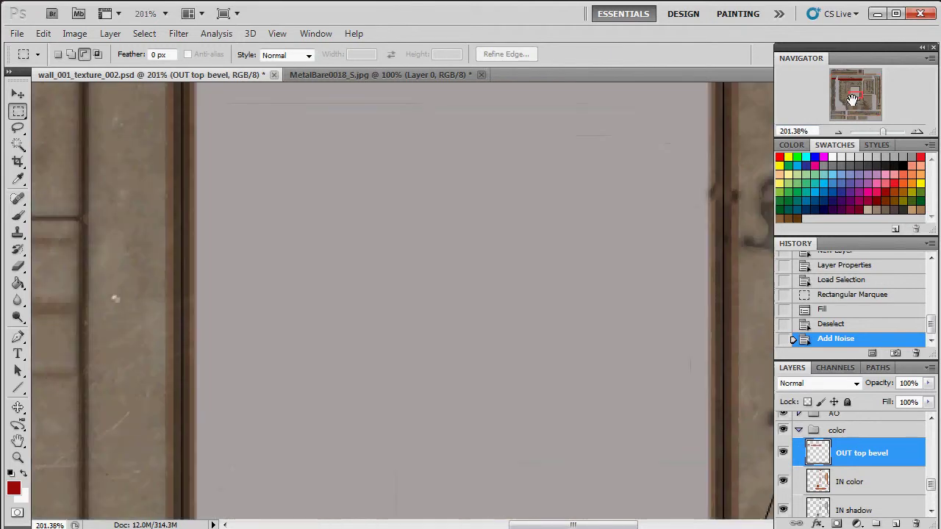
left_click_drag(866, 101, 842, 85)
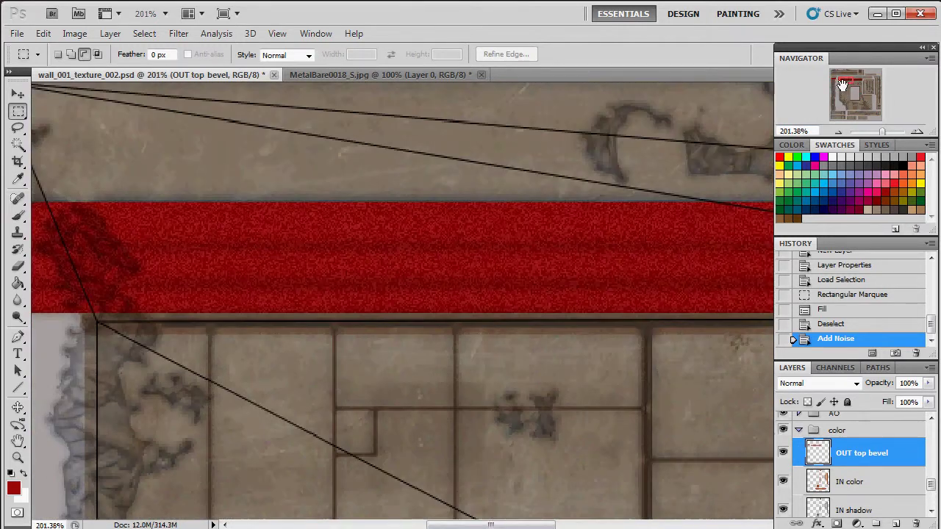
left_click(181, 34)
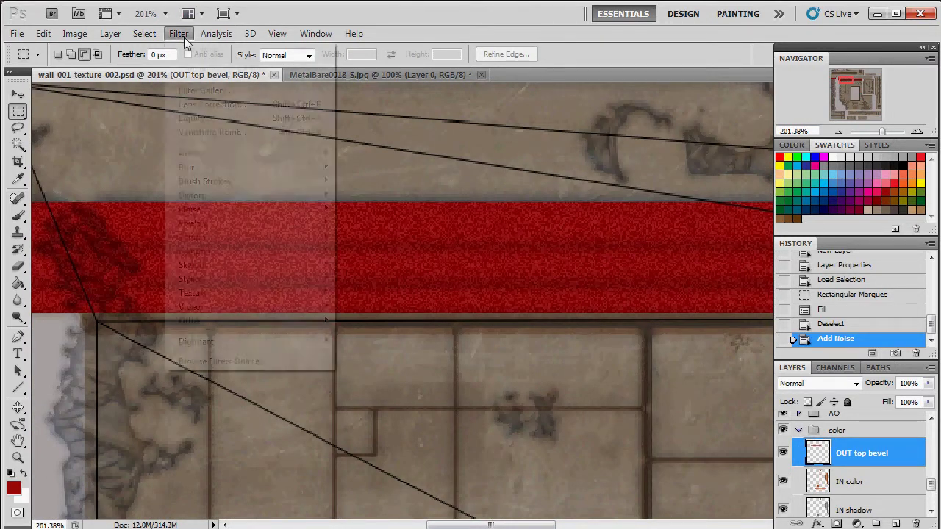
mouse_move(312, 175)
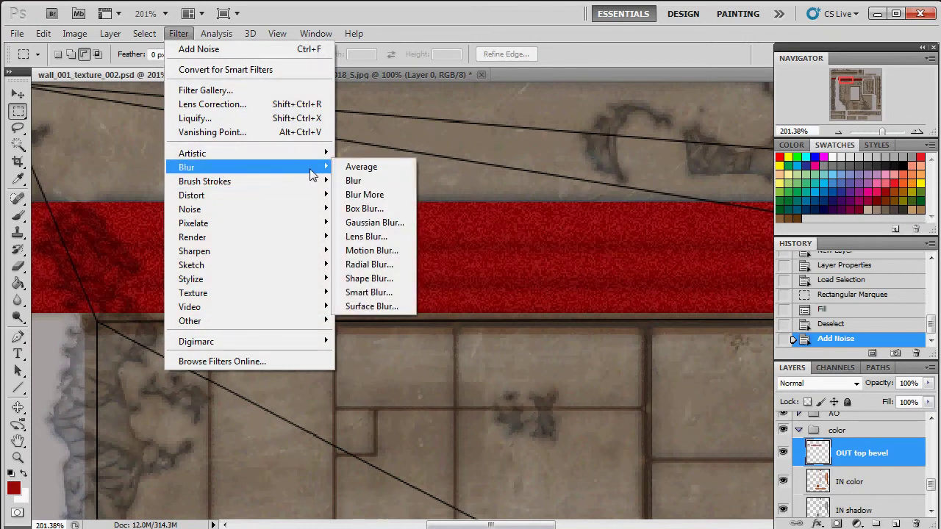
left_click(385, 181)
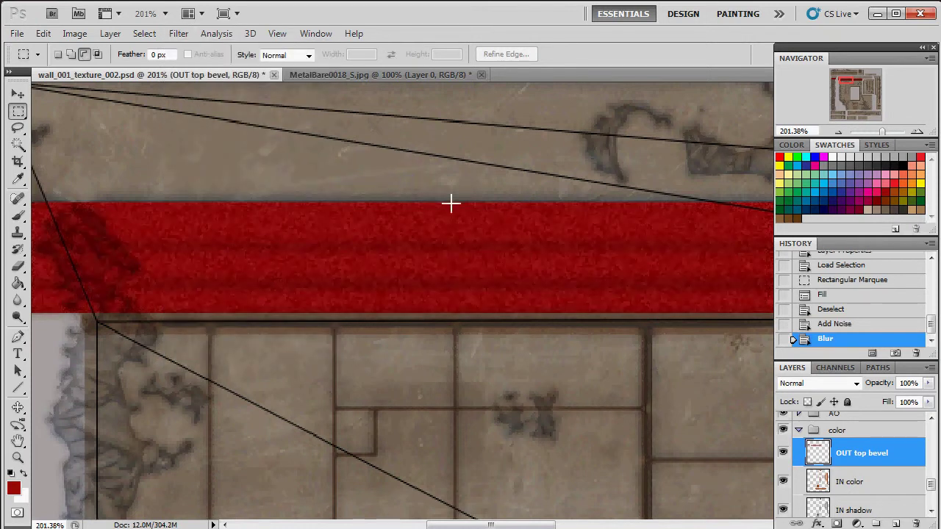
Step: Zoom back to 100% and set the OUT top bevel layer to 75% opacity
left_click_drag(885, 131, 878, 134)
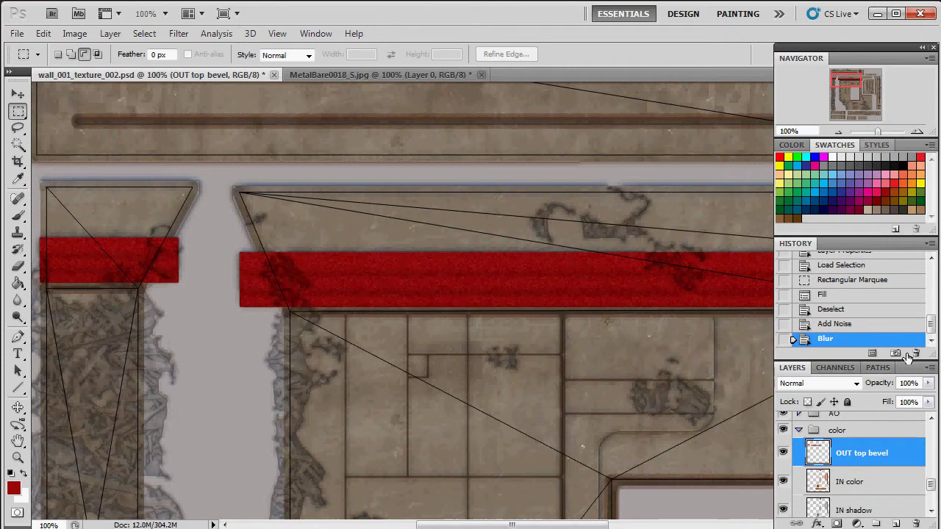
left_click(929, 383)
mouse_move(912, 399)
left_mouse_down()
mouse_move(897, 401)
mouse_move(910, 404)
left_mouse_up()
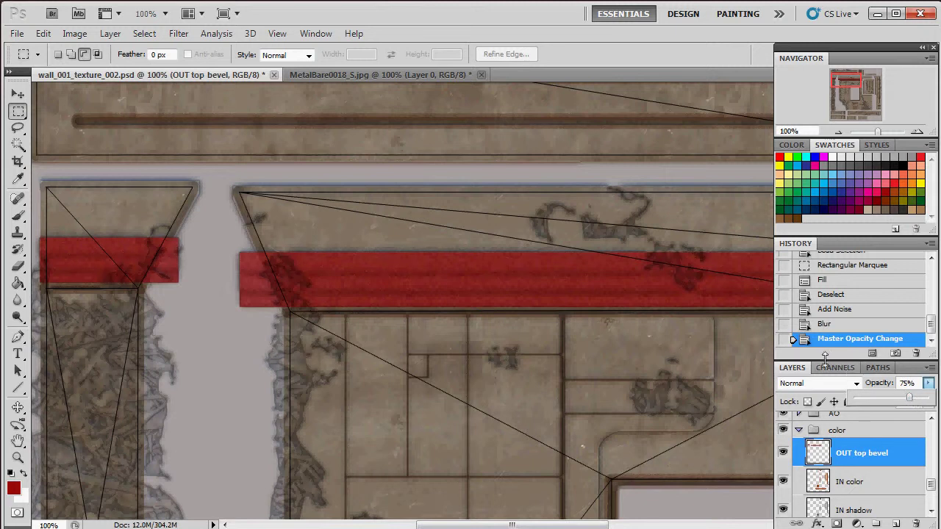
Step: On a new layer above OUT top bevel, fill a marquee band with light grey
mouse_move(497, 525)
left_mouse_down()
mouse_move(584, 526)
mouse_move(468, 527)
mouse_move(547, 520)
mouse_move(492, 525)
left_mouse_up()
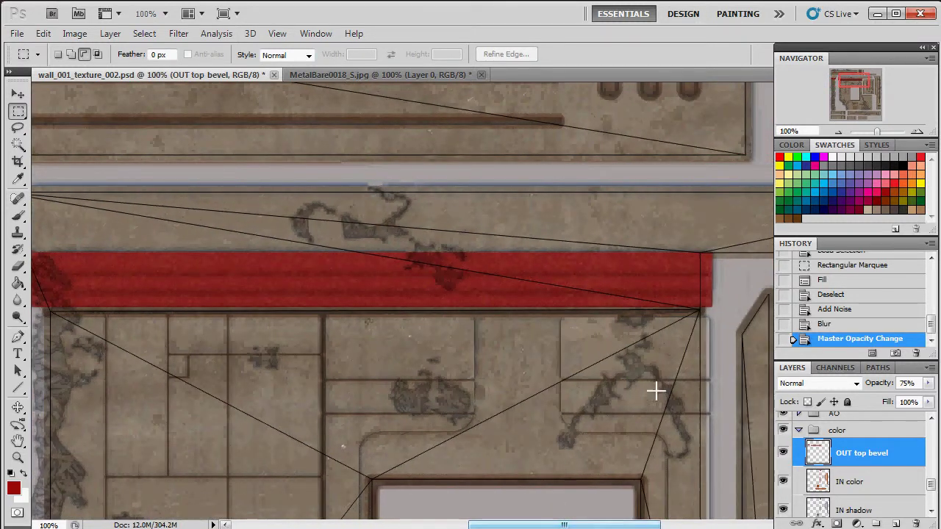
left_click_drag(736, 353, 210, 292)
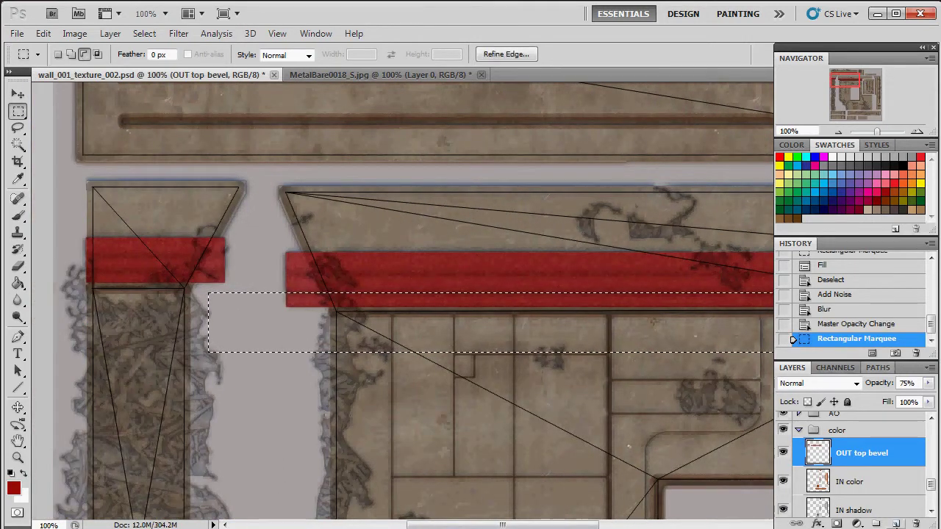
left_click(896, 523)
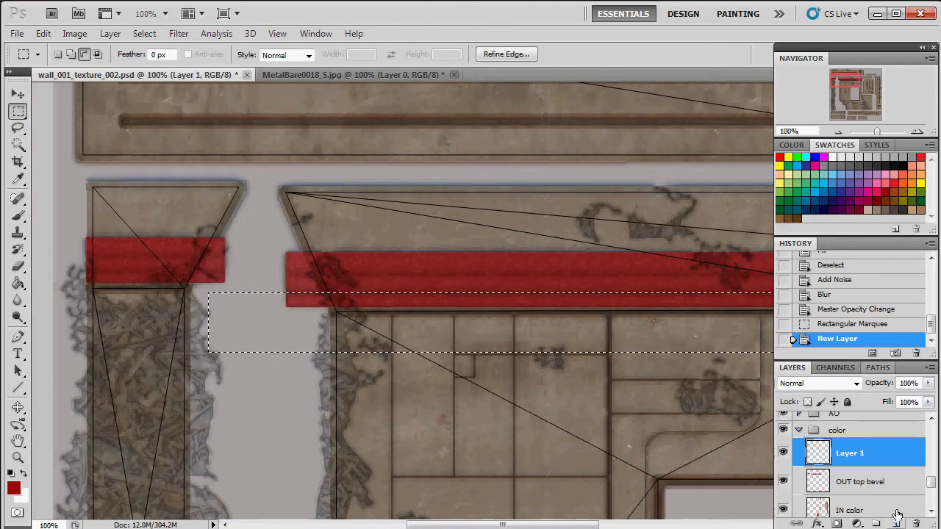
left_click(824, 166)
key("alt+BackSpace")
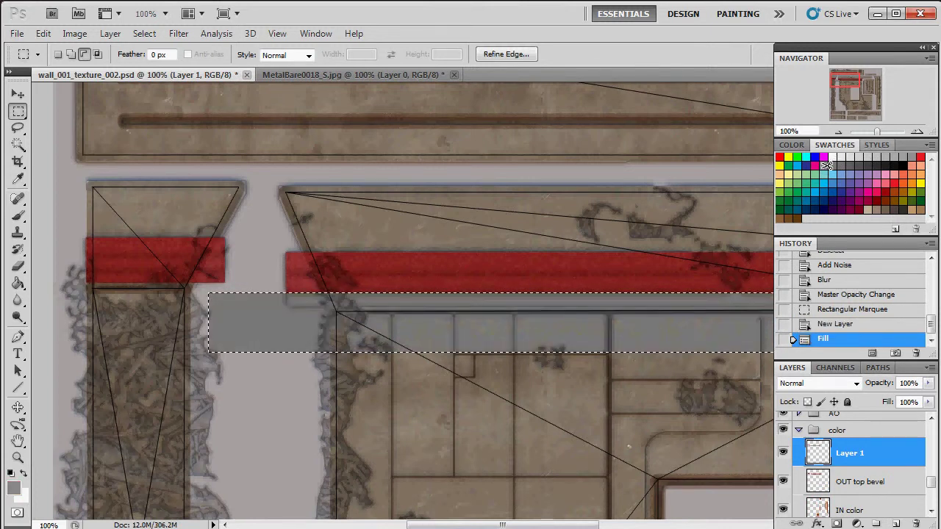
key("ctrl+z")
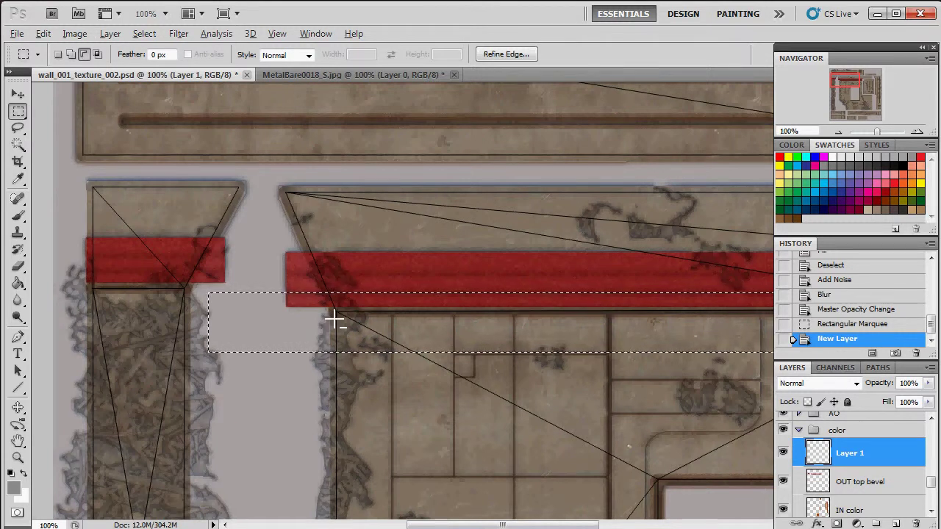
key("alt+BackSpace")
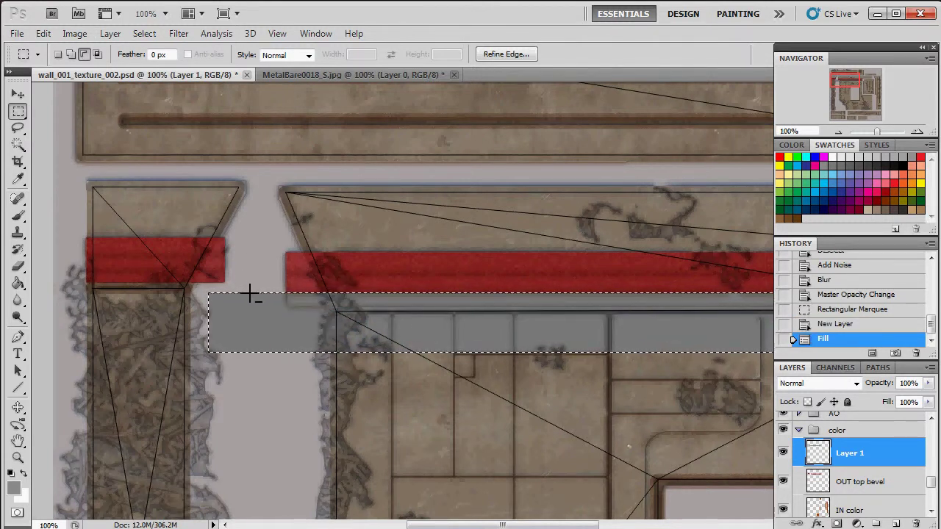
key("ctrl+d")
Step: Delete the excess grey strip and bar below the red strip with marquee selections
left_click_drag(209, 305, 688, 401)
key("Delete")
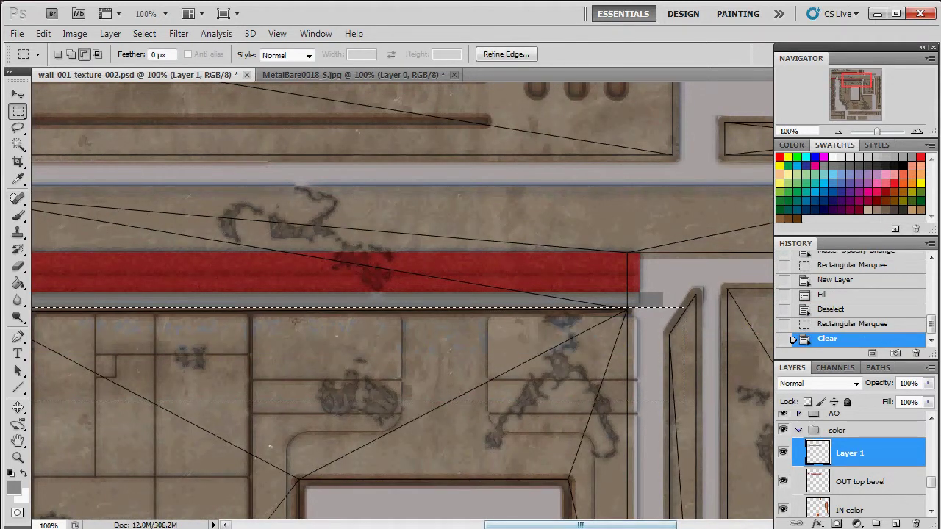
left_click_drag(567, 525, 497, 524)
key("ctrl+d")
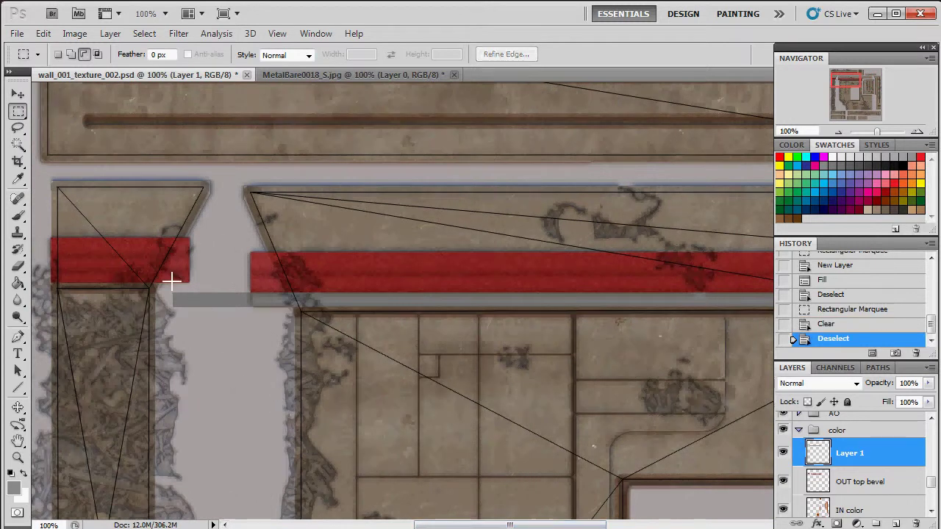
left_click_drag(241, 339, 250, 345)
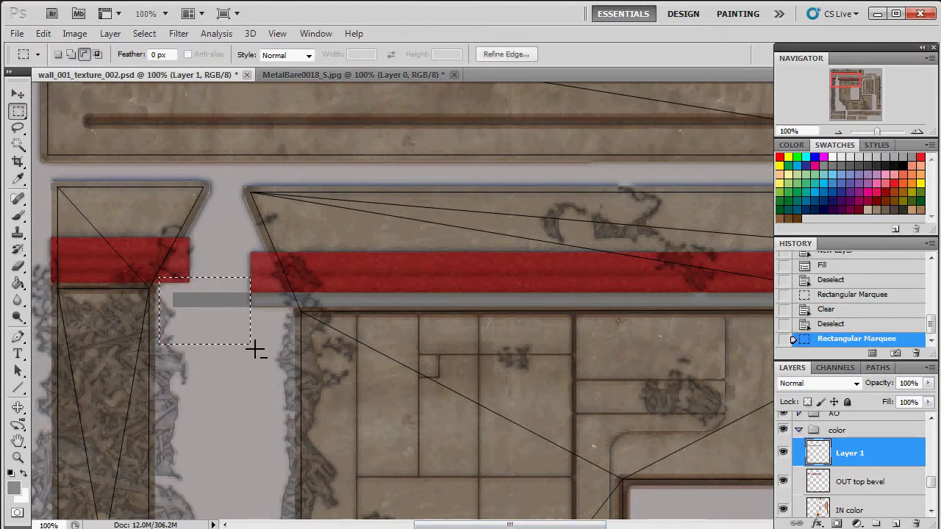
key("Delete")
key("ctrl+d")
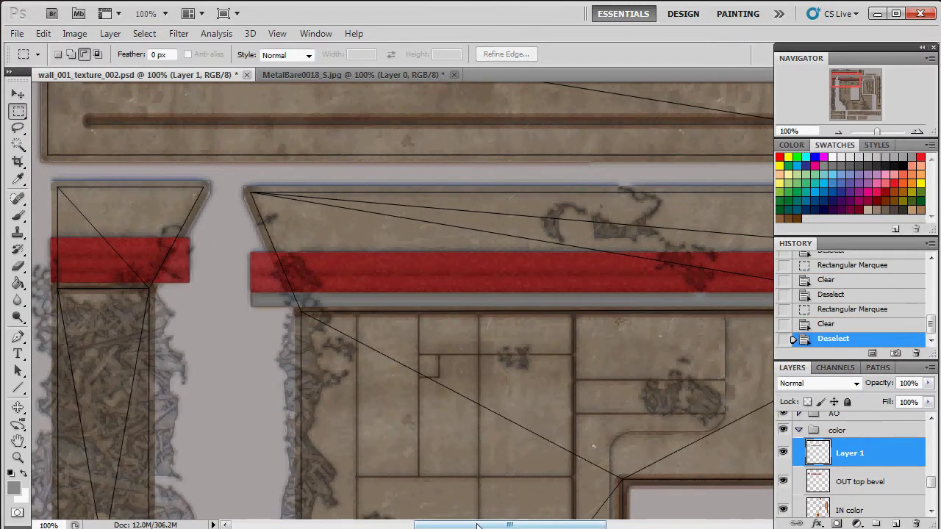
Step: Fill grey beneath the left red band and delete the excess beside the left column
left_click_drag(463, 524, 437, 498)
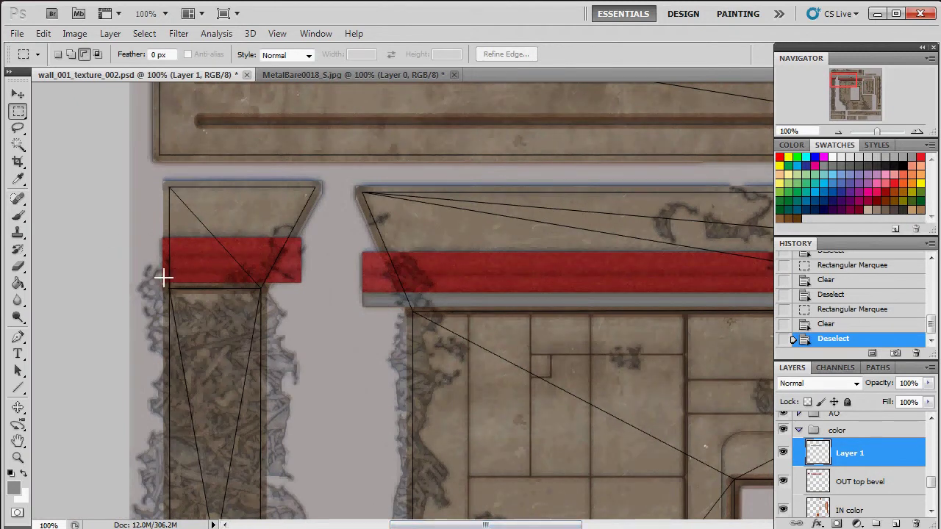
left_click_drag(155, 272, 326, 321)
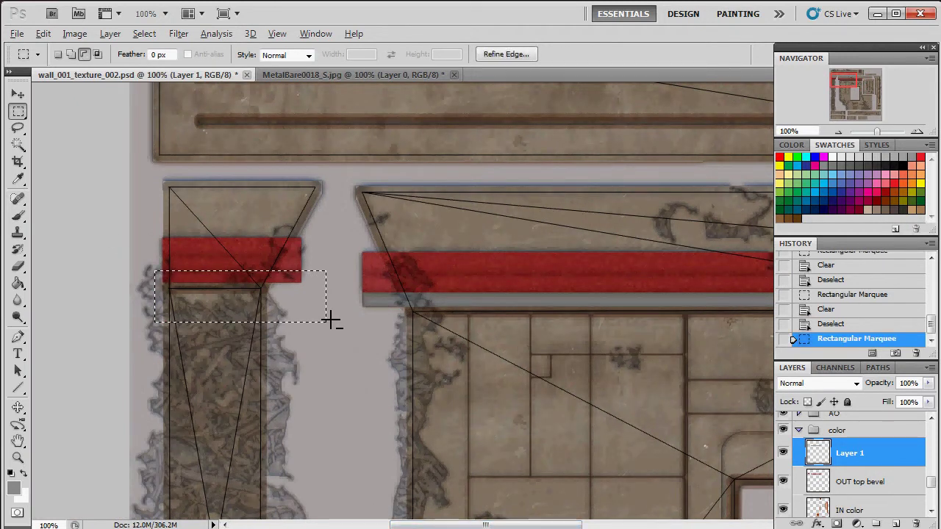
key("alt+BackSpace")
key("ctrl+d")
left_click_drag(376, 377, 131, 283)
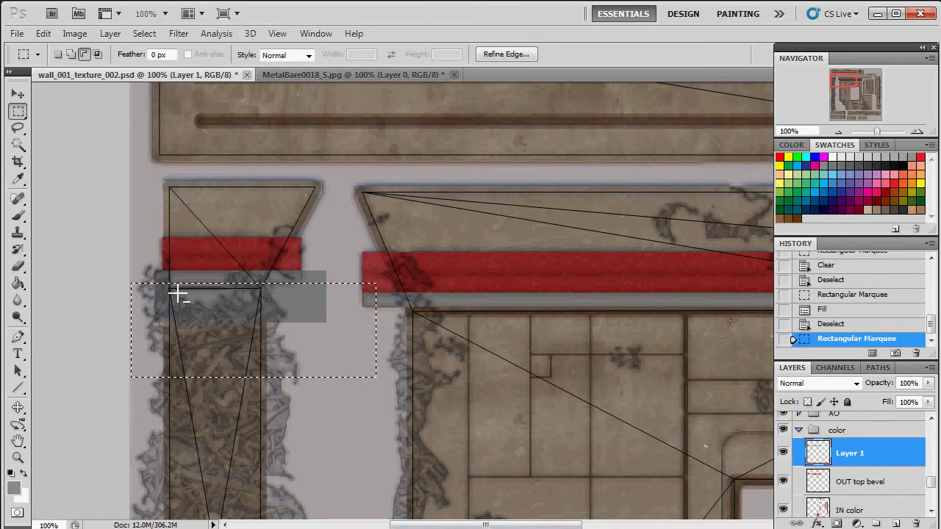
key("Delete")
key("ctrl+d")
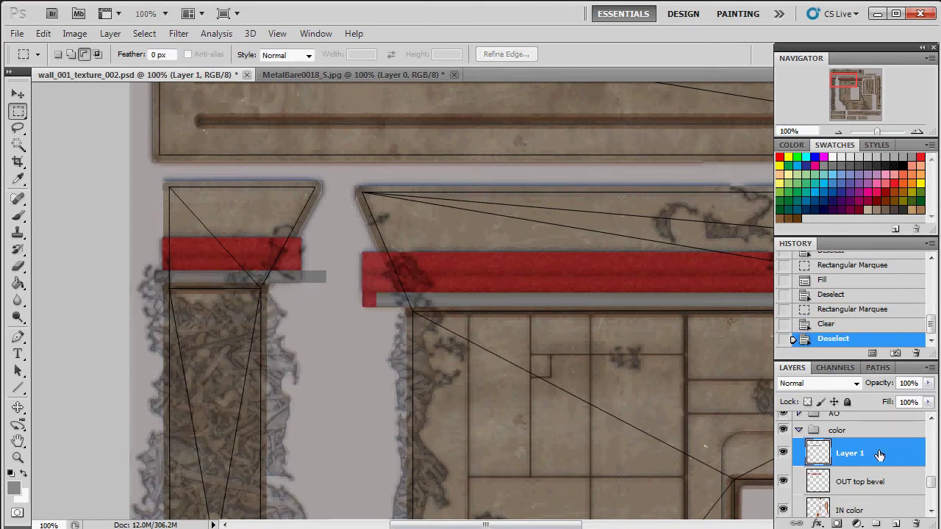
Step: Set the strip layer's blend mode to Multiply and rename it 'bottom bevel'
left_click(833, 379)
left_click(803, 53)
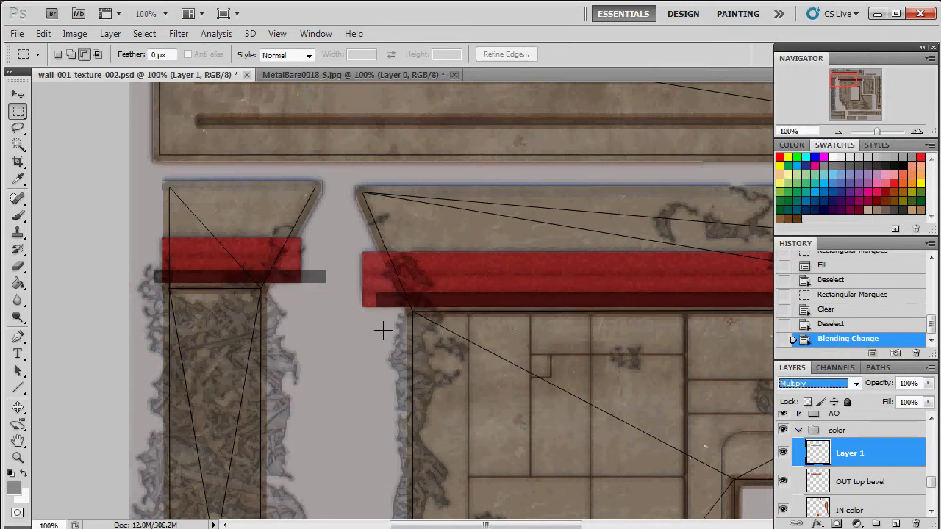
left_click_drag(503, 525, 602, 528)
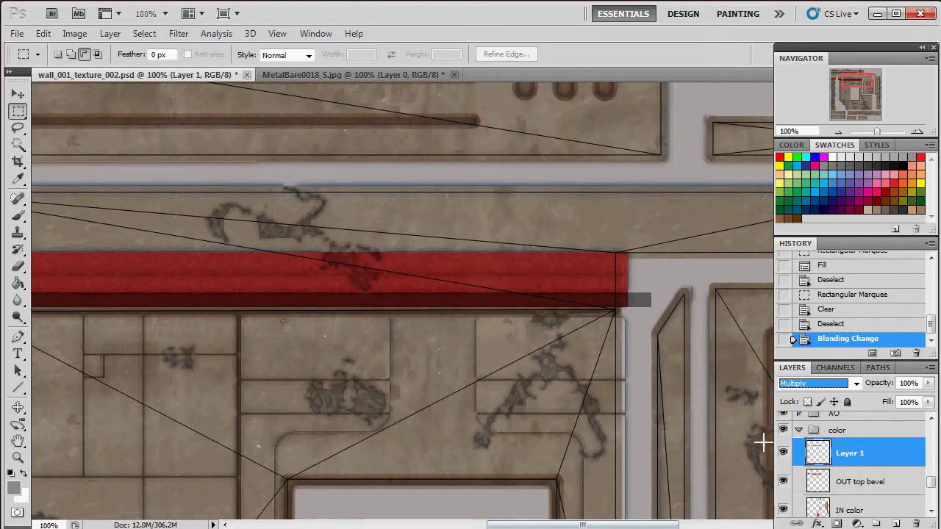
double_click(855, 456)
type("botto")
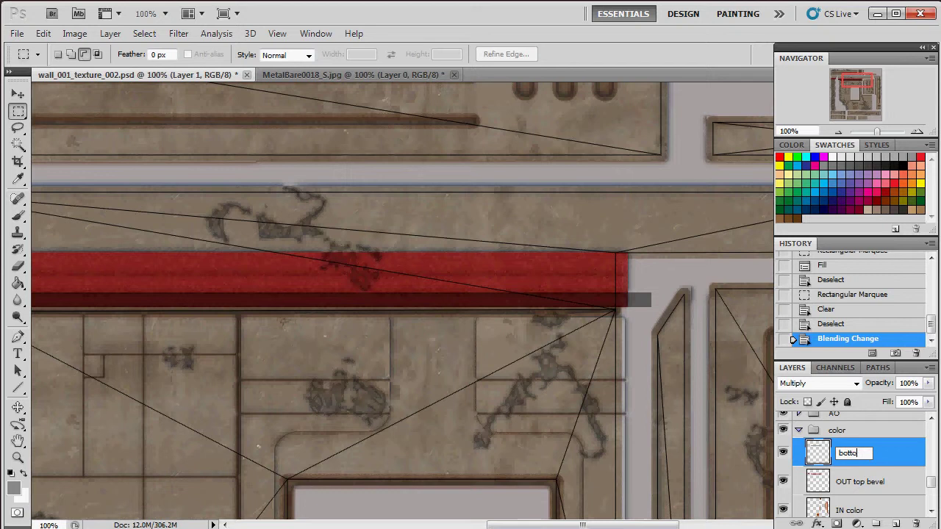
type("m bevel")
key("Return")
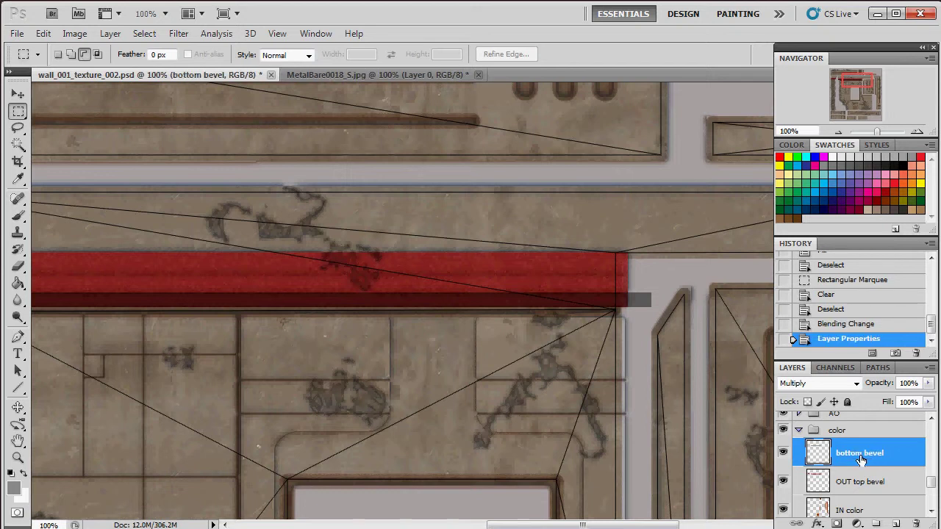
Step: Create a new layer above bottom bevel named 'mid bevel'
left_click(896, 524)
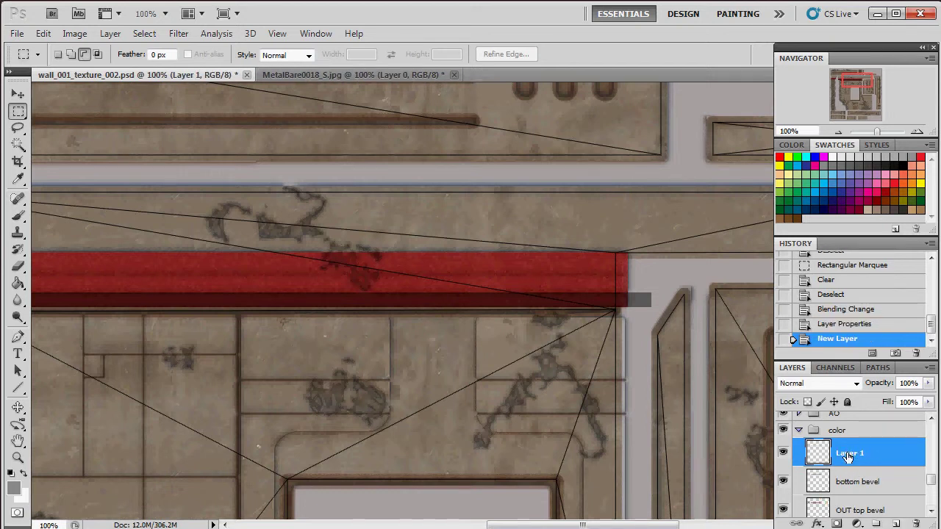
double_click(849, 454)
type("mid b")
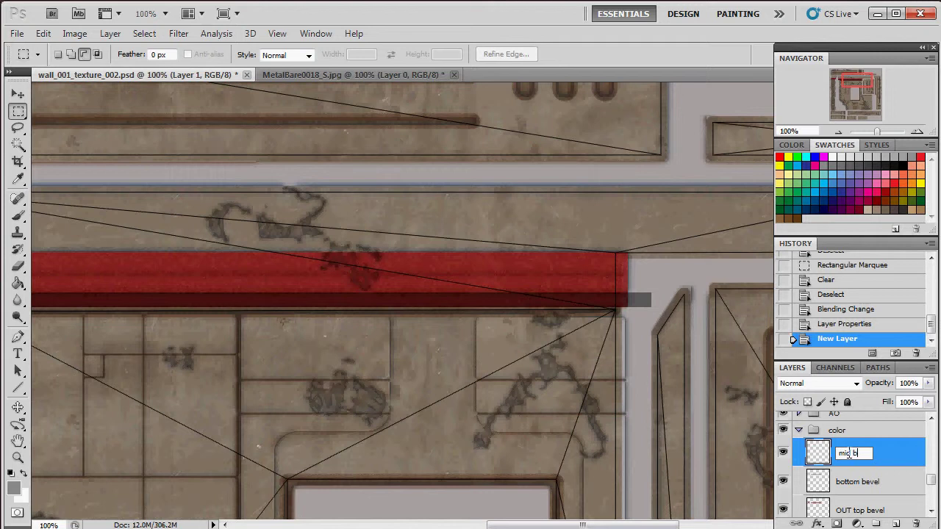
type("evel")
key("Return")
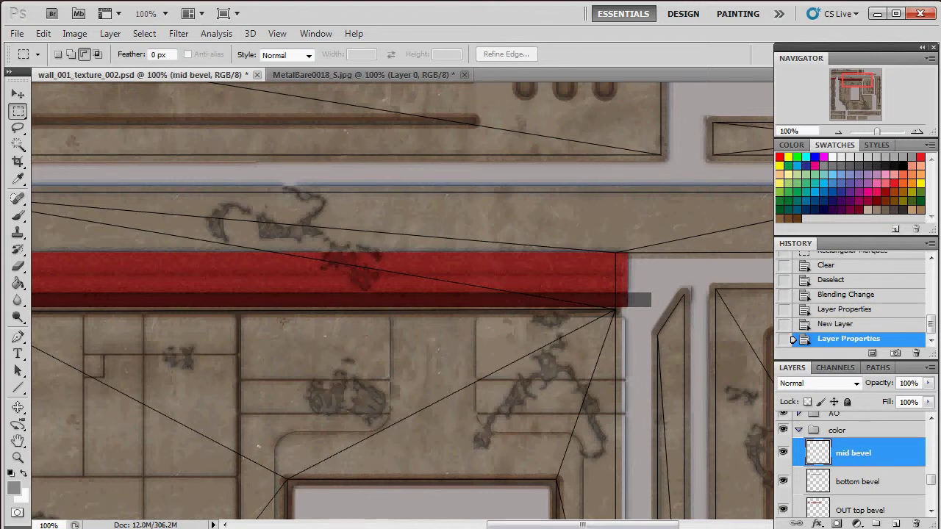
Step: Fill a thin grey strip inside the long red band and set mid bevel to Multiply
left_click(890, 158)
left_click_drag(616, 292, 200, 273)
key("alt+BackSpace")
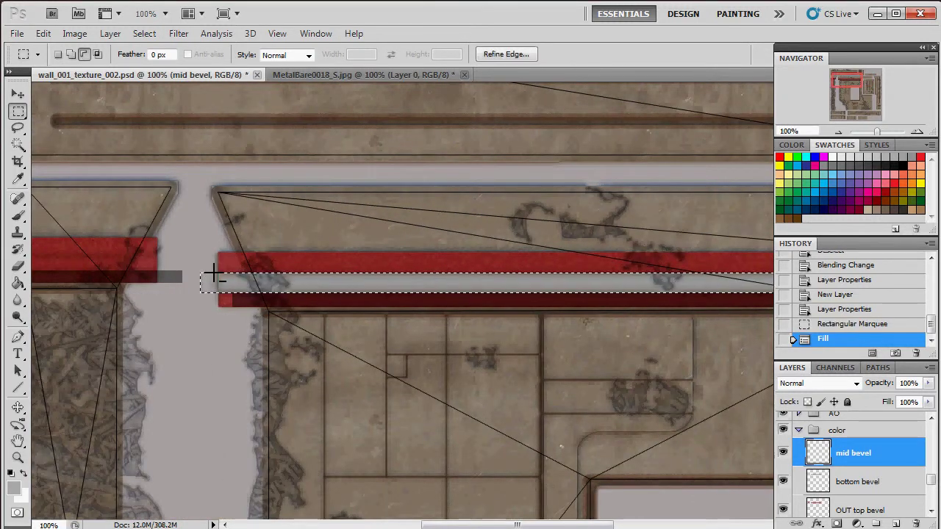
key("ctrl+d")
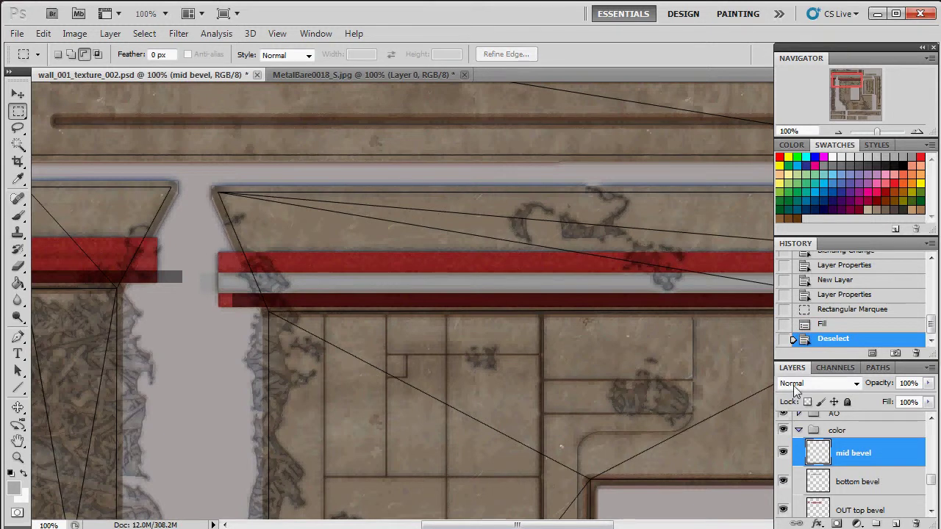
left_click(793, 385)
left_click(802, 54)
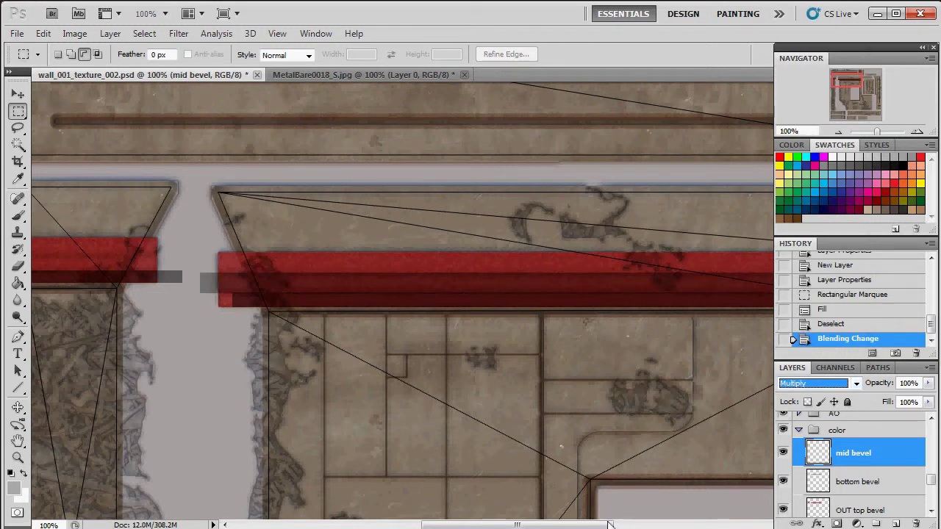
left_click_drag(609, 525, 568, 525)
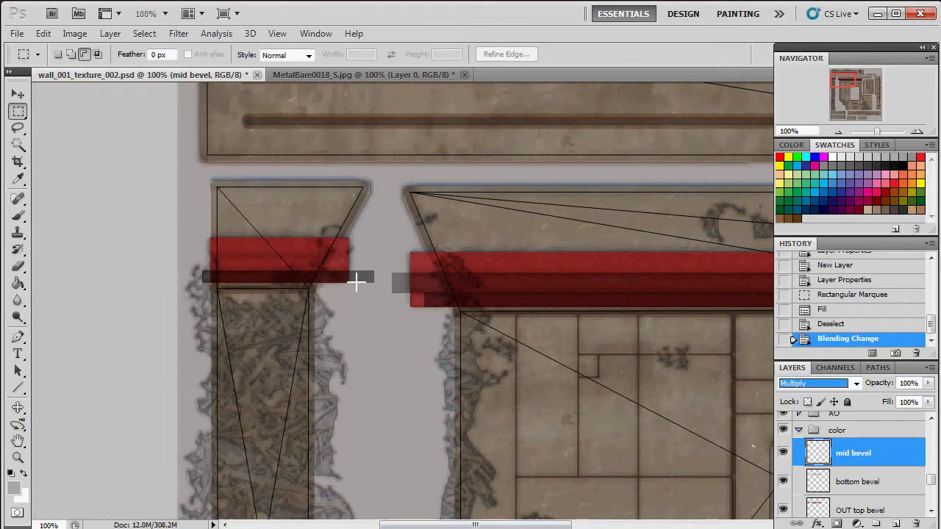
Step: Fill a second grey strip inside the left red band and set mid bevel to 74% opacity
left_click(358, 274)
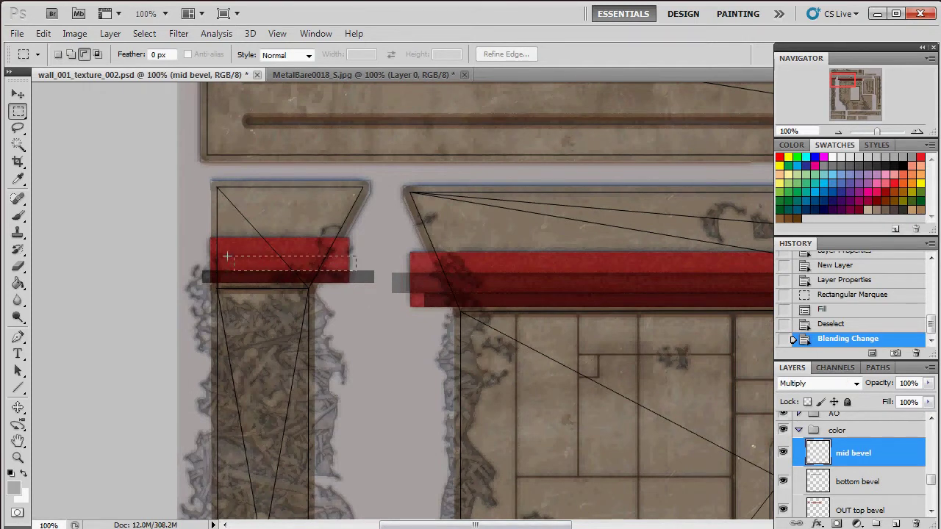
left_click_drag(228, 256, 208, 256)
key("alt+BackSpace")
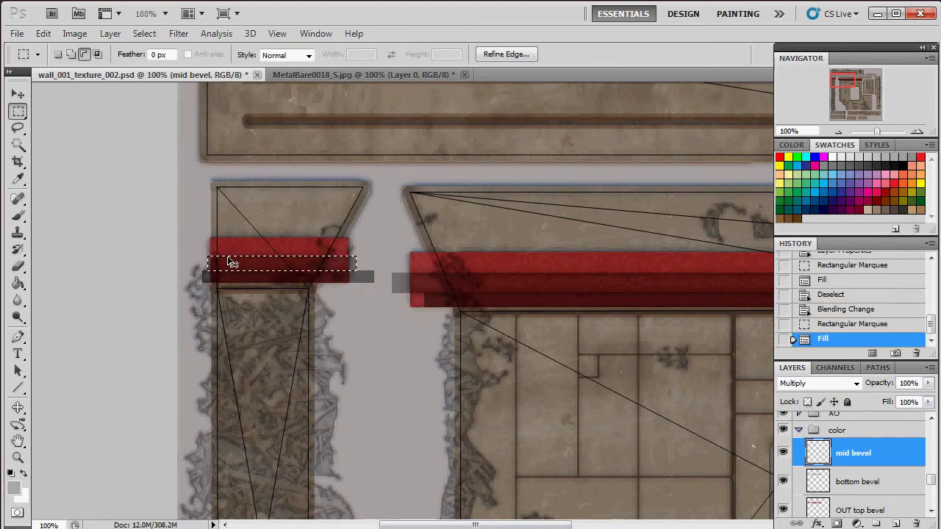
key("ctrl+d")
left_click(875, 474)
left_click(861, 452)
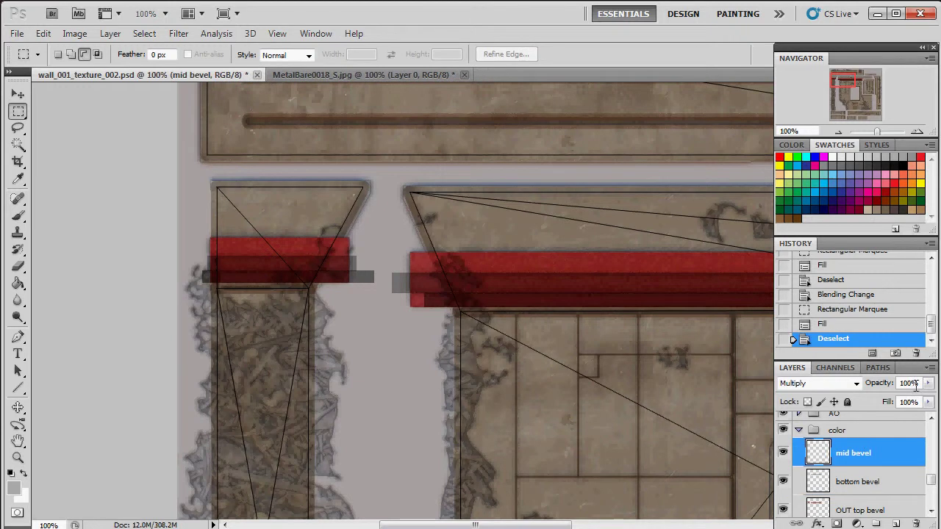
left_click(929, 383)
left_click_drag(890, 399, 900, 401)
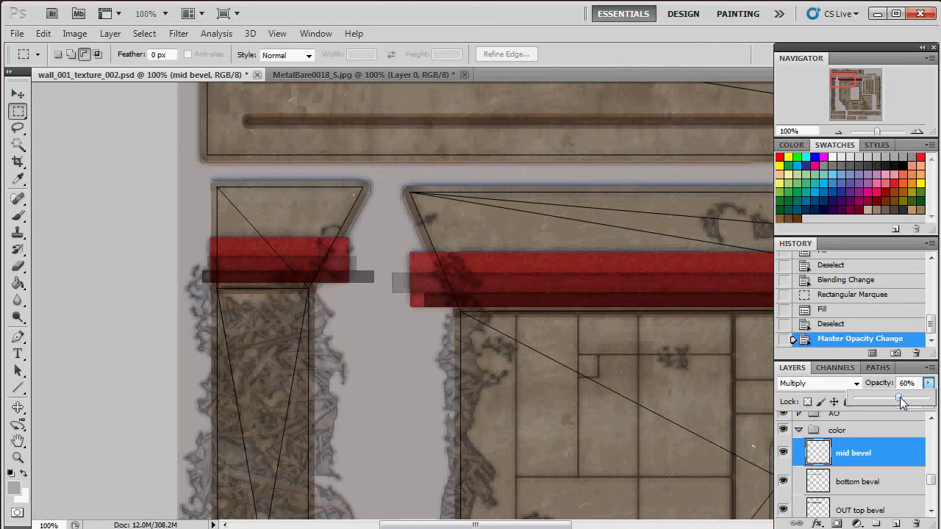
Step: Refill the bottom bevel strips with near-black and deselect
left_click(870, 481)
left_click(817, 485, "ctrl")
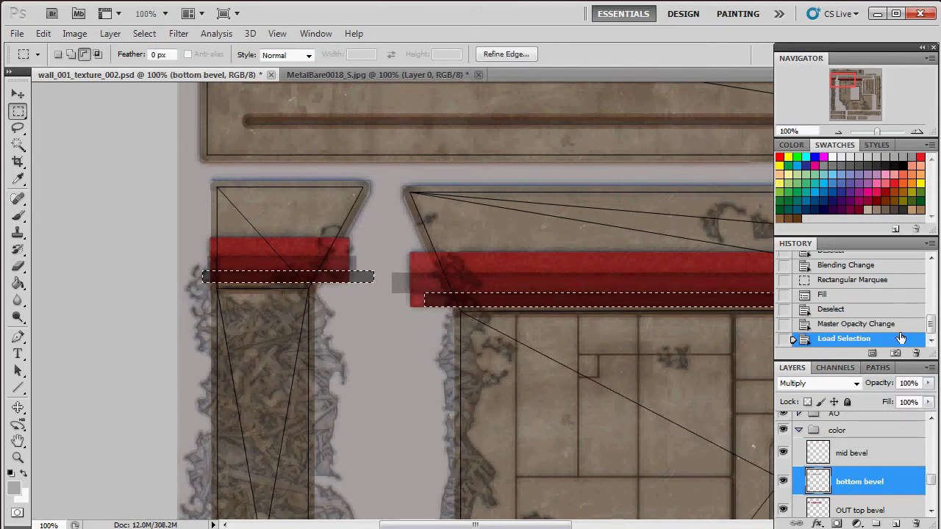
left_click(888, 163)
key("alt+BackSpace")
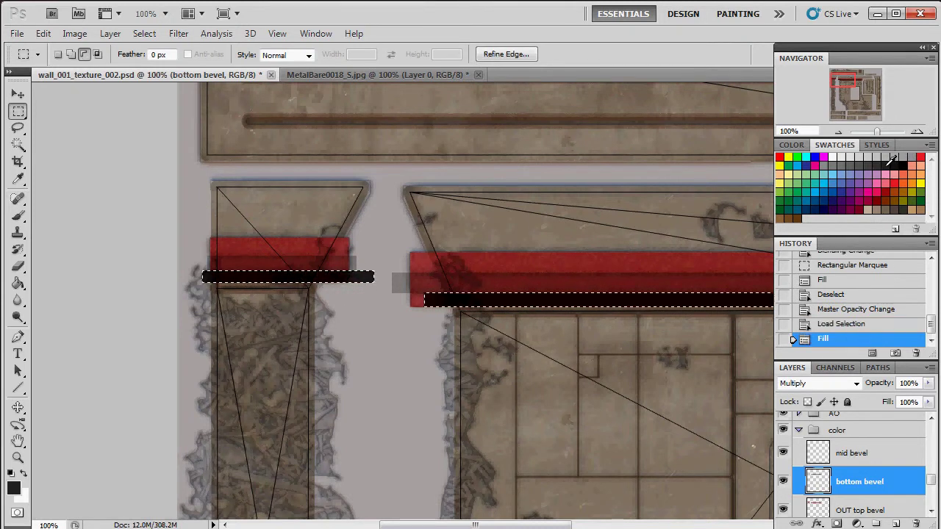
key("ctrl+d")
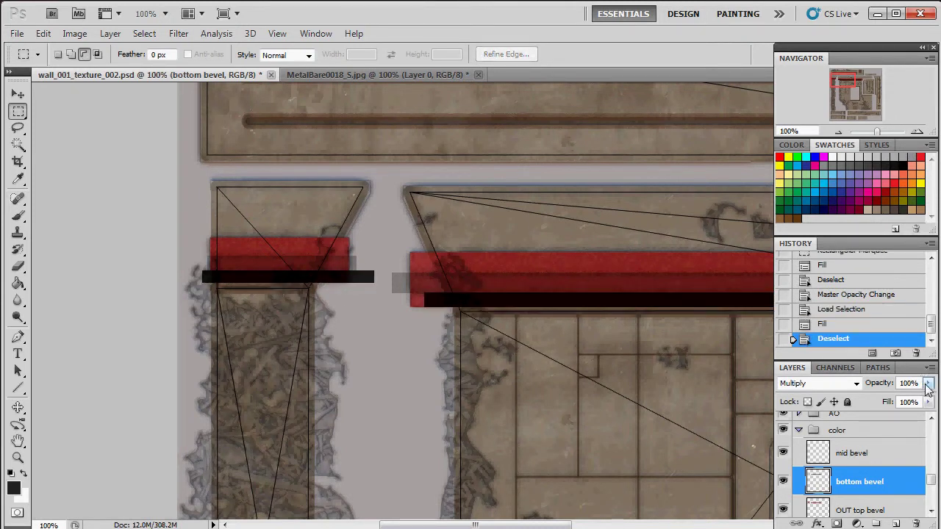
Step: Lower bottom bevel's opacity to 56%
left_click(928, 384)
left_click(900, 399)
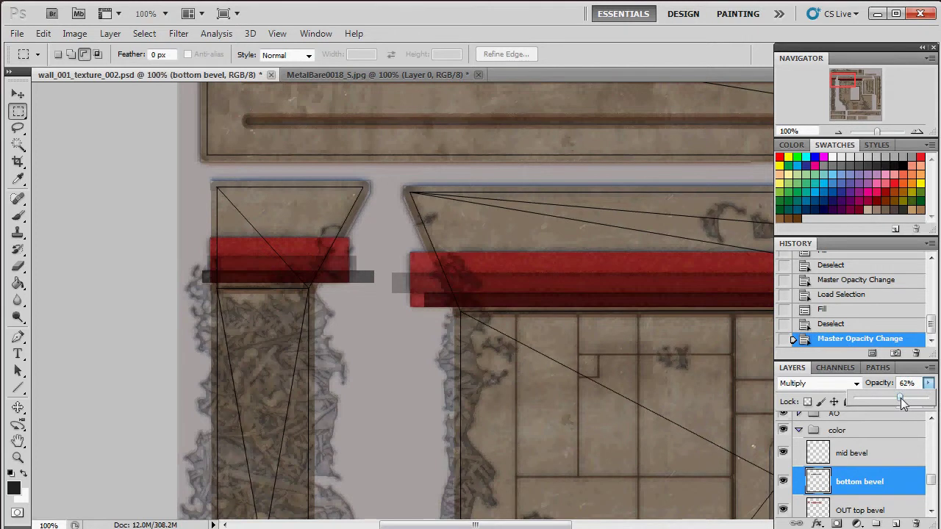
left_click_drag(904, 401, 897, 401)
left_click_drag(898, 398, 895, 398)
left_click(850, 95)
left_click(846, 114)
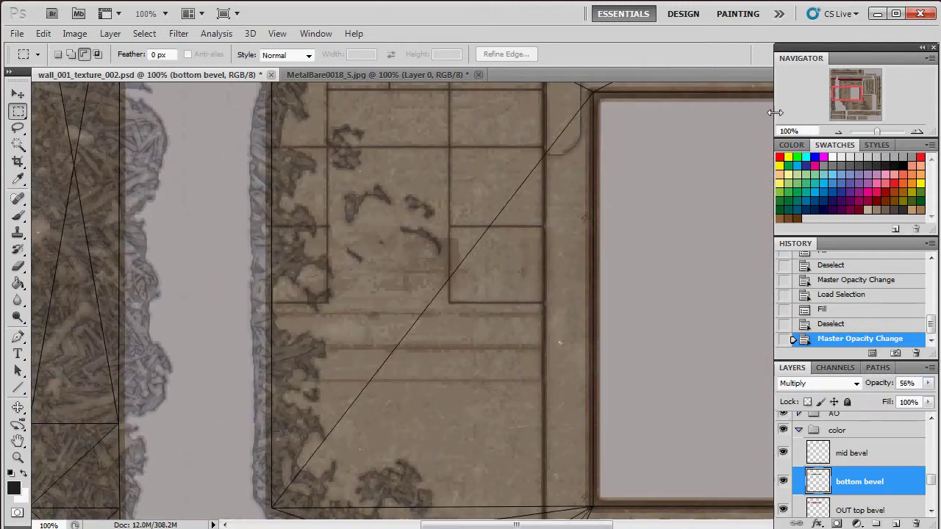
left_click_drag(847, 111, 850, 89)
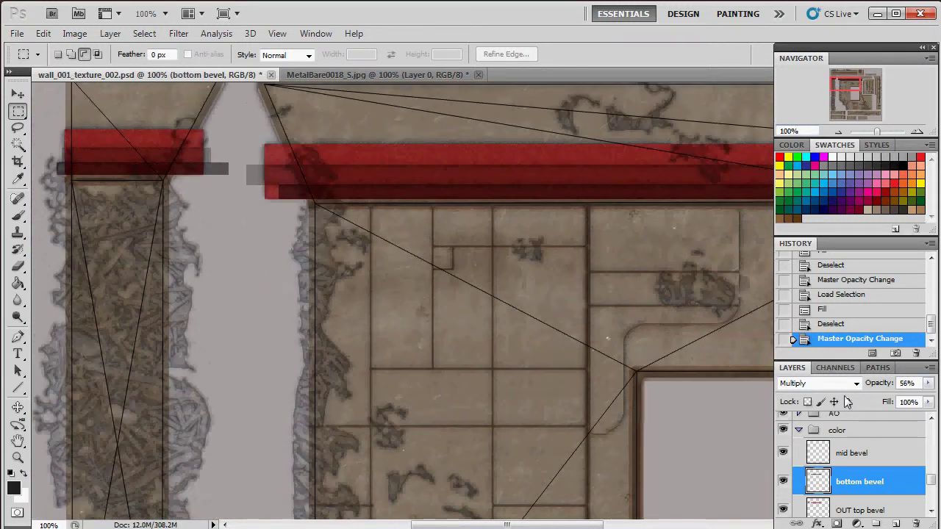
Step: Merge the bottom and top bevel layers into the mid bevel layer with Ctrl+E, keeping its name
left_click(859, 460)
scroll(878, 465, "down", 1)
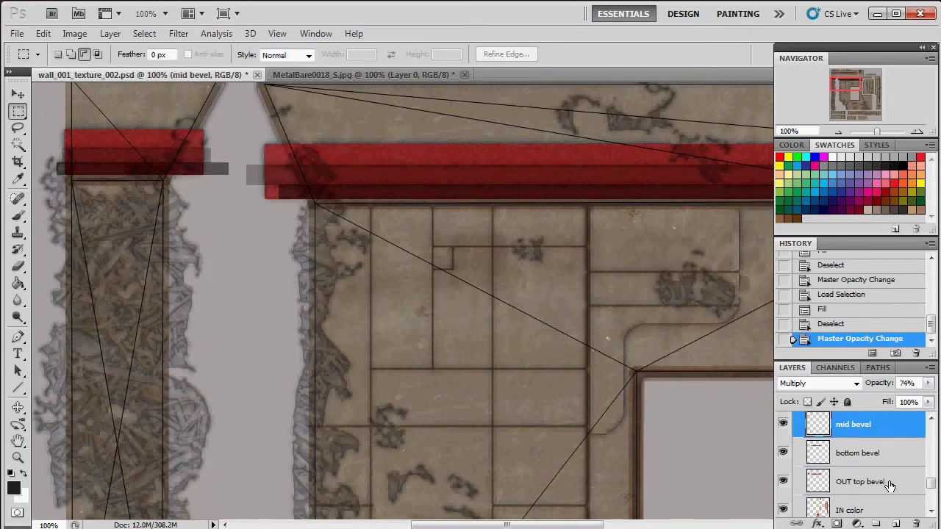
left_click(888, 483, "shift")
key("ctrl+e")
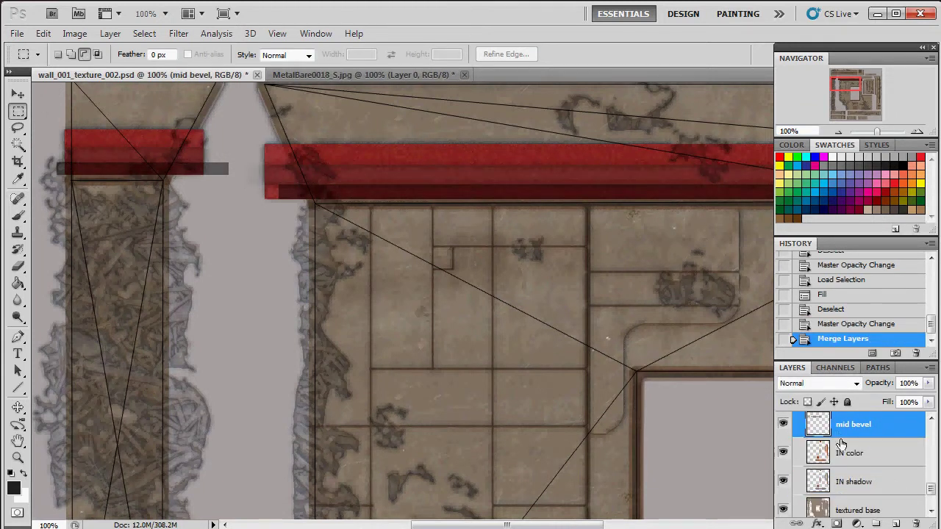
scroll(838, 448, "up", 1)
left_click(783, 452)
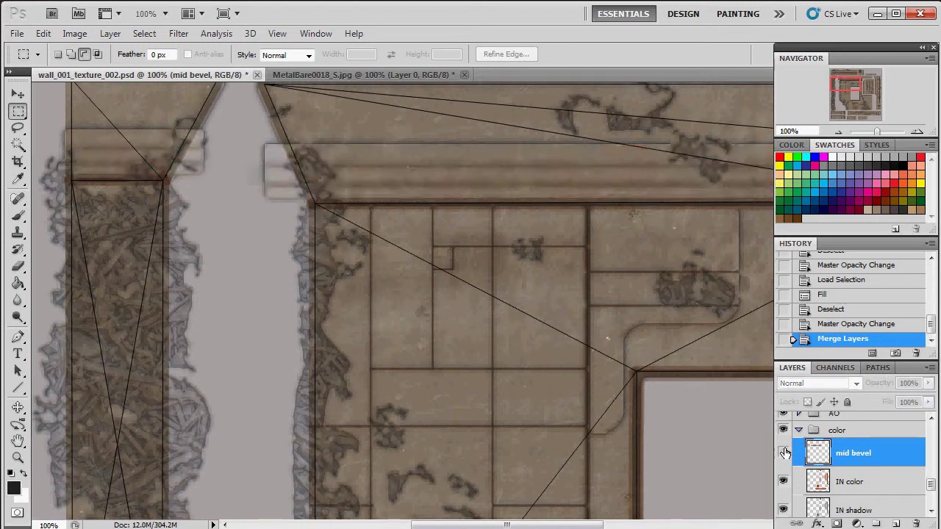
left_click(783, 452)
left_click(783, 452)
left_click(783, 452)
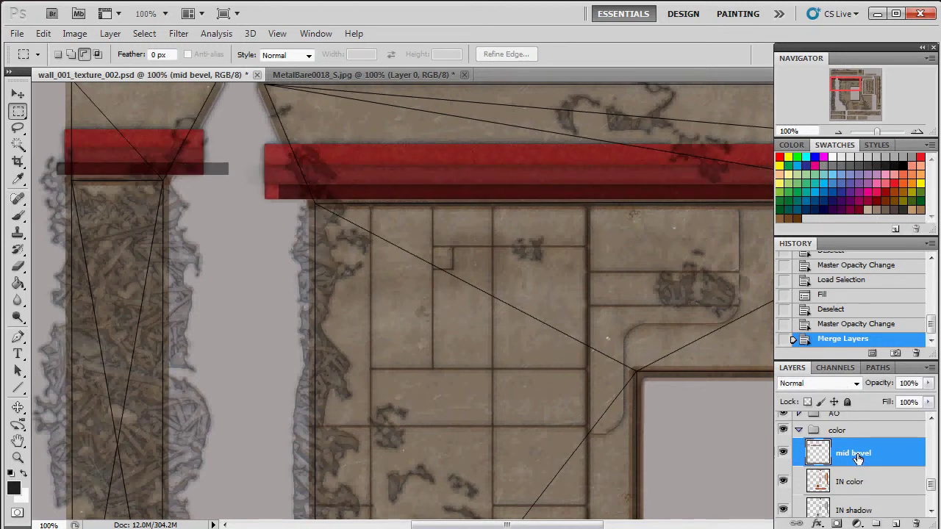
double_click(854, 454)
key("Return")
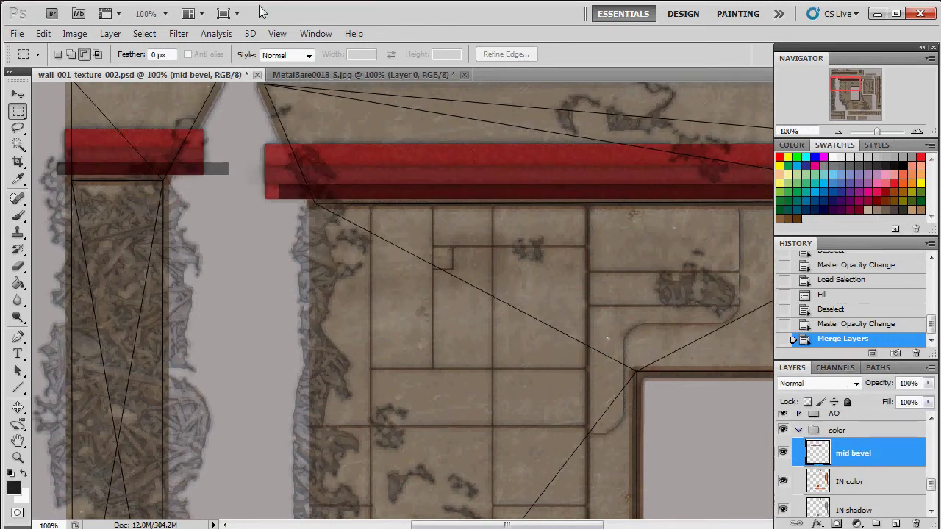
Step: Soften the red bevel strips with Blur More plus a Box Blur of radius 2
left_click(181, 35)
mouse_move(288, 168)
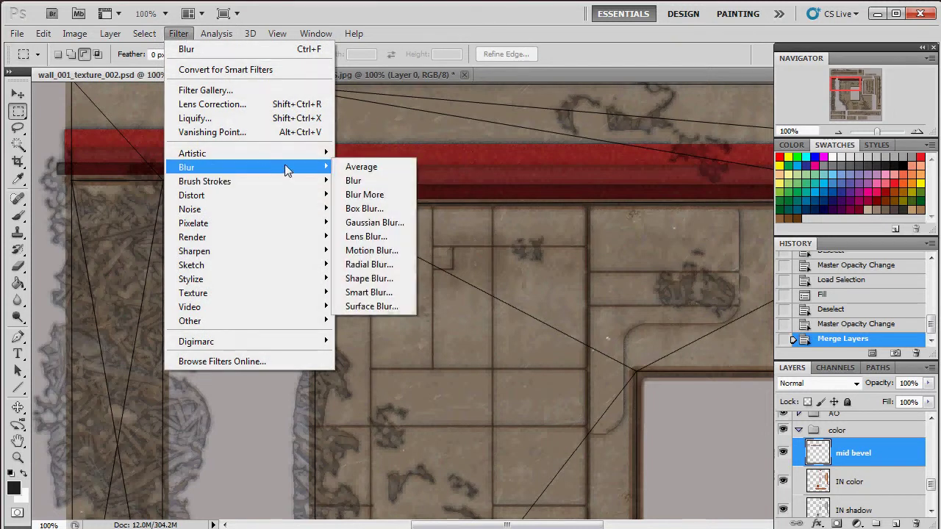
left_click(375, 196)
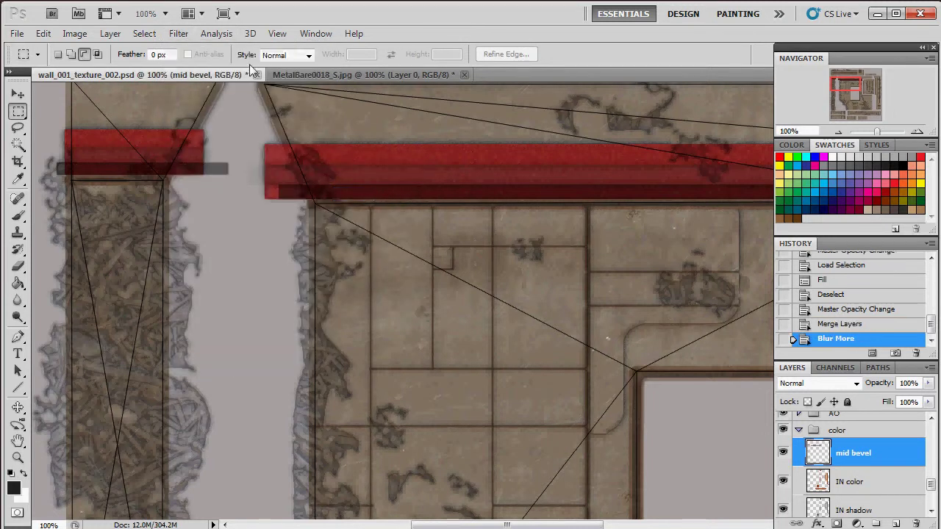
left_click(177, 35)
mouse_move(248, 168)
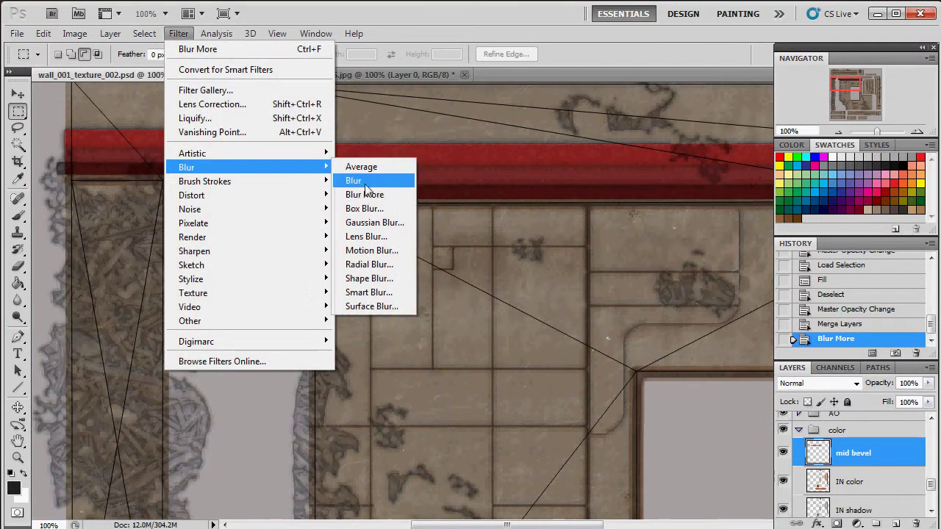
left_click(367, 208)
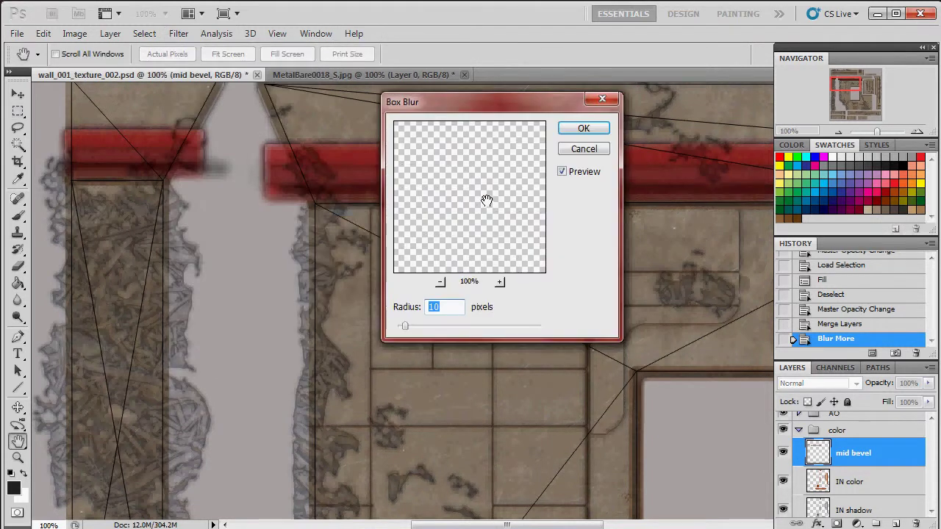
left_click_drag(496, 112, 554, 224)
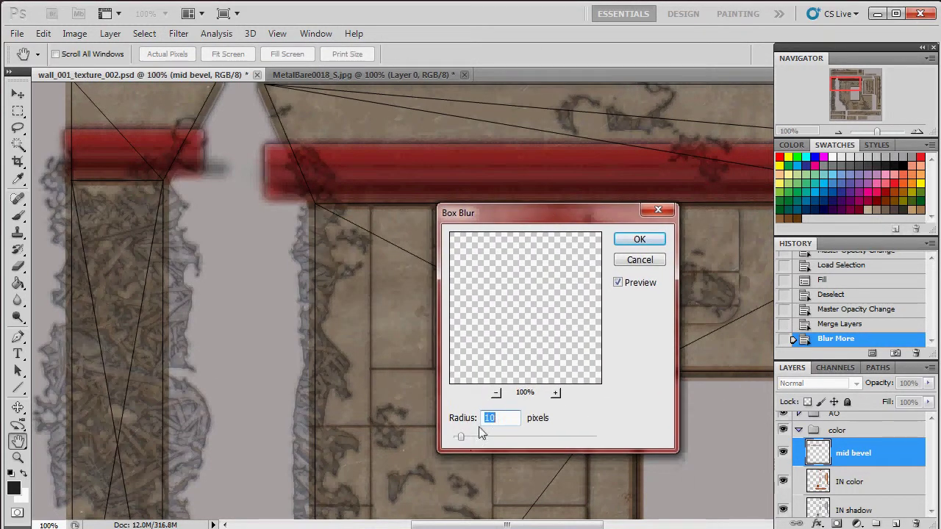
left_click(500, 417)
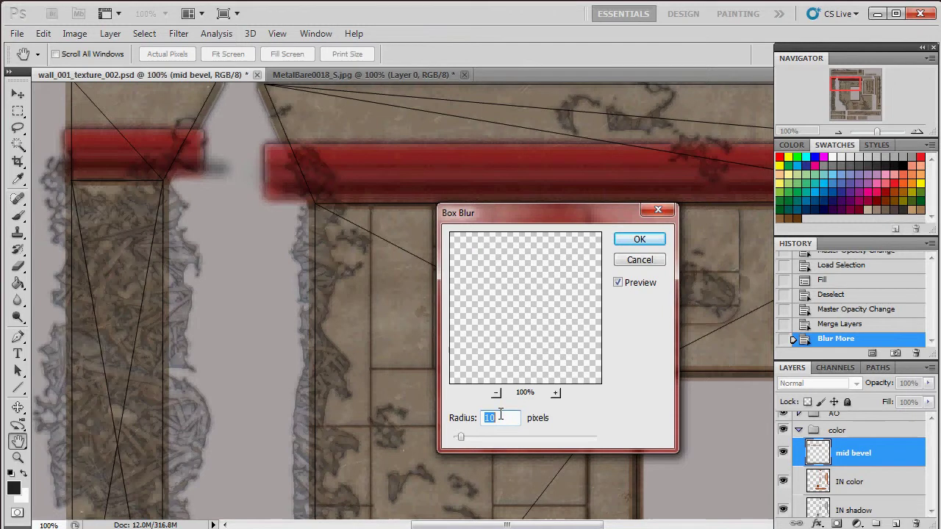
type("4")
key("BackSpace")
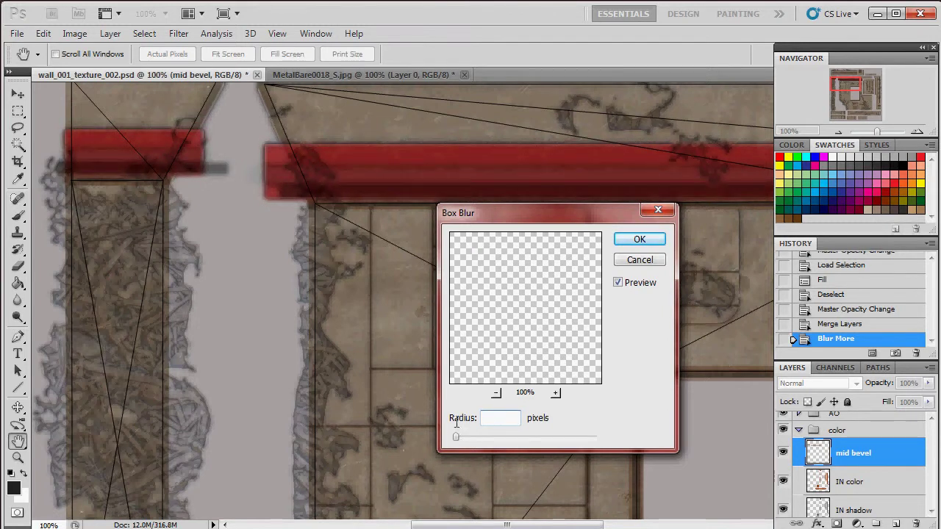
type("2")
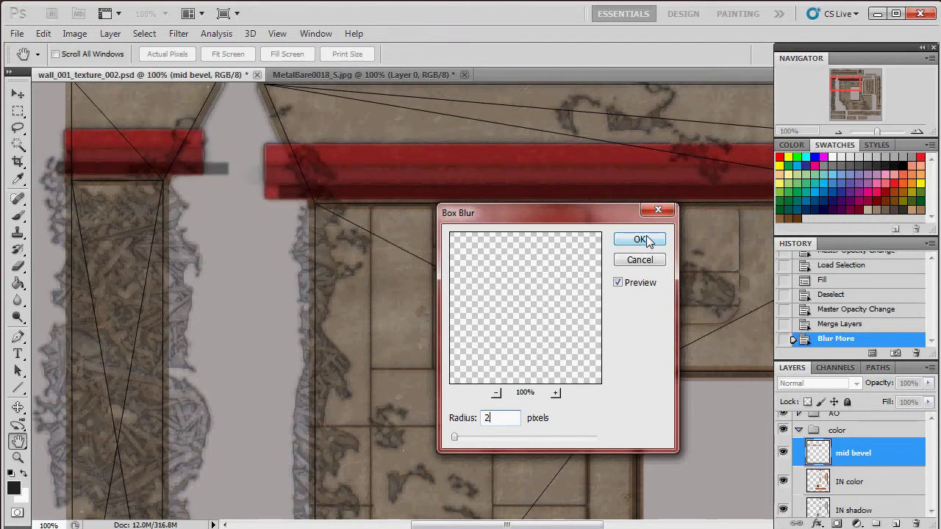
left_click(641, 241)
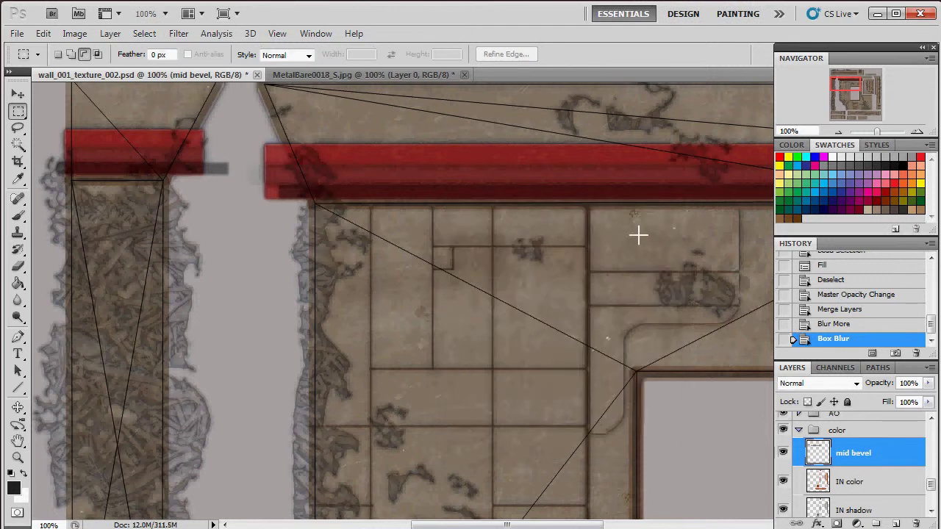
Step: Lower the bevel strips' saturation with a first Hue/Saturation pass
left_click(78, 34)
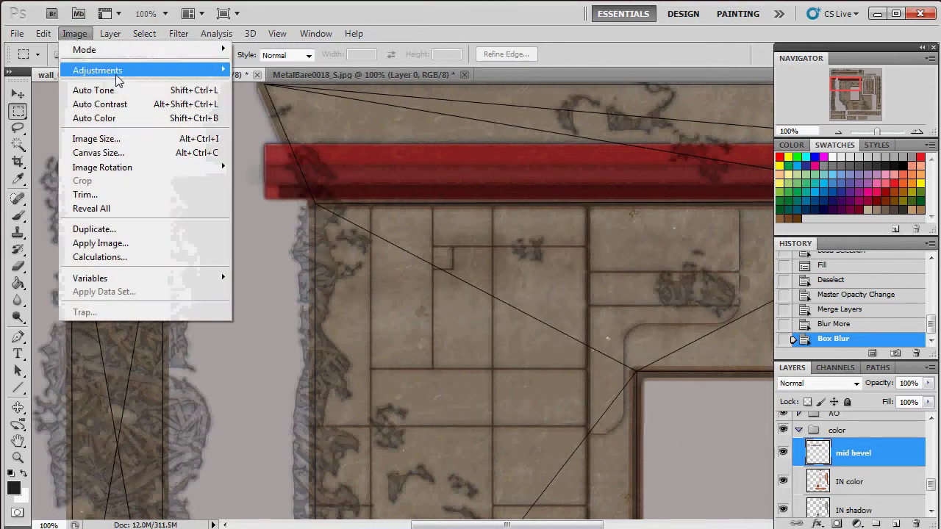
mouse_move(117, 70)
left_click(323, 146)
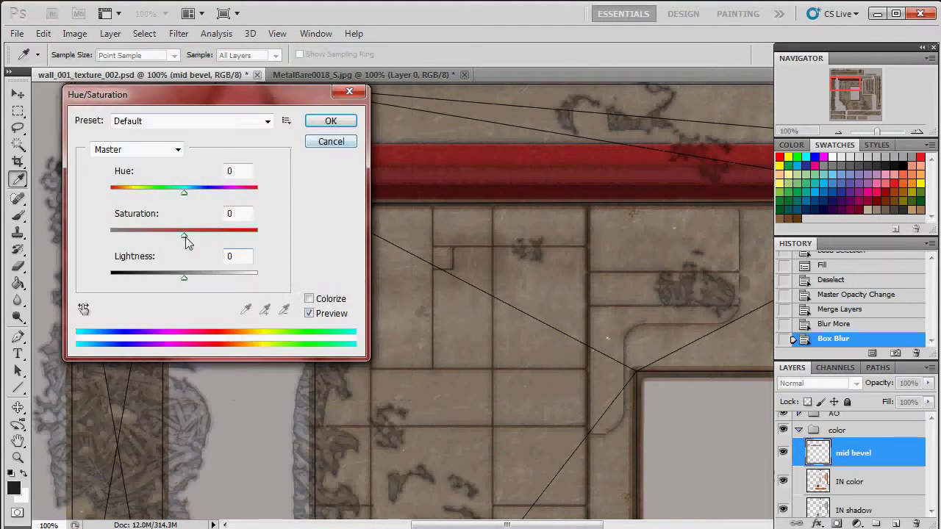
left_click_drag(184, 236, 170, 237)
left_click(331, 121)
key("m")
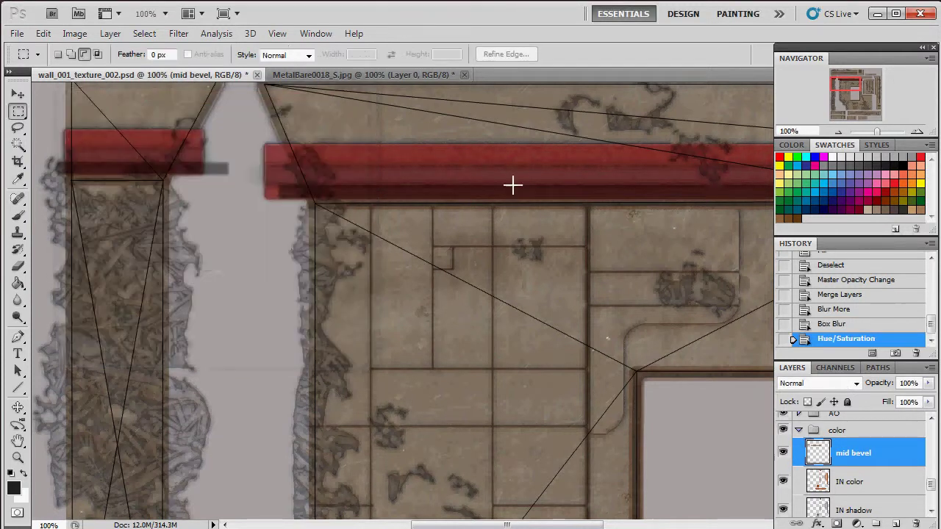
left_click_drag(875, 130, 873, 132)
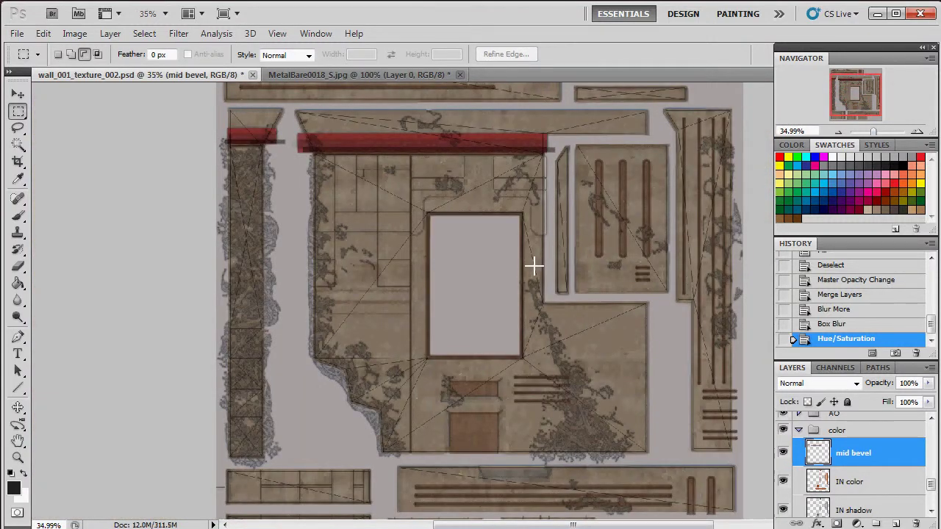
Step: Apply a second Hue/Saturation pass with Saturation -35
left_click(74, 33)
mouse_move(103, 69)
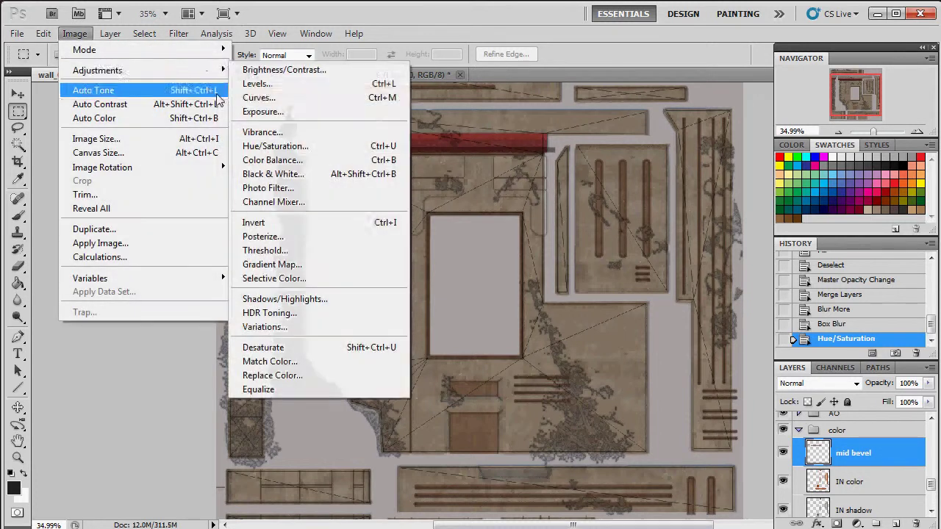
left_click(303, 146)
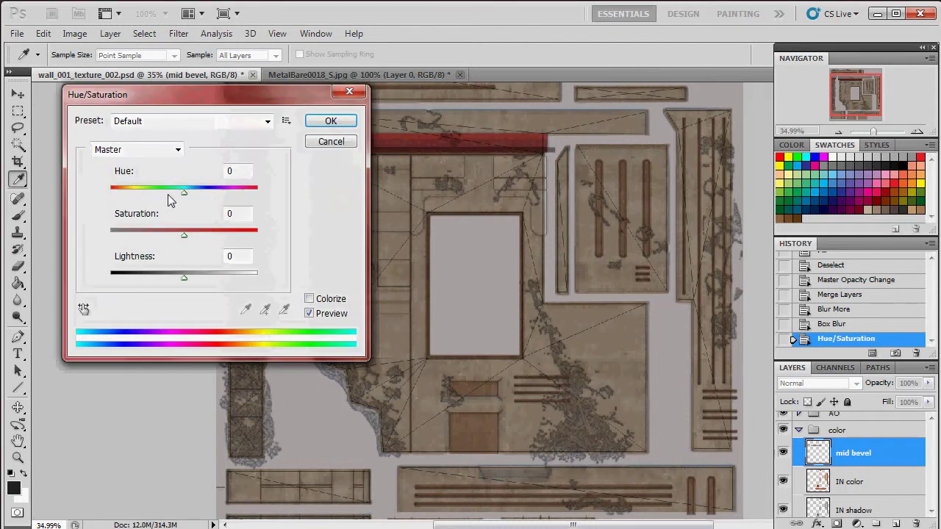
left_click_drag(169, 232, 158, 235)
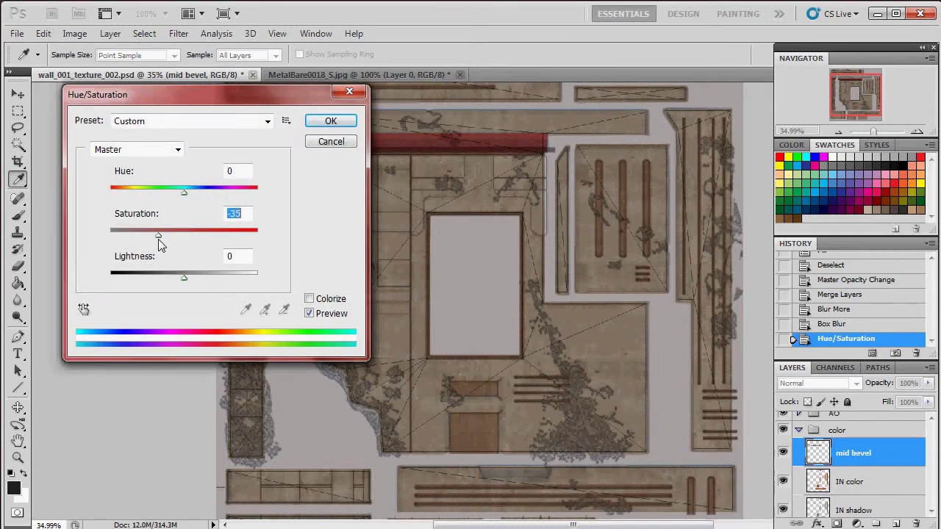
left_click(330, 121)
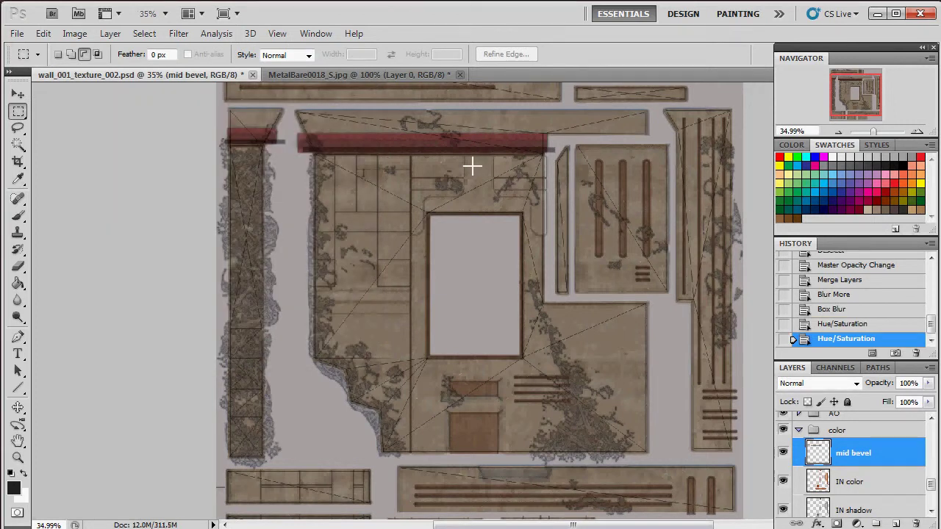
Step: Export the texture maps, orbit the wall model in Marmoset Toolbag, then return to Photoshop
key("alt+bracketleft")
key("alt+bracketleft")
key("alt+bracketleft")
key("alt+bracketleft")
key("alt+bracketleft")
key("alt+bracketleft")
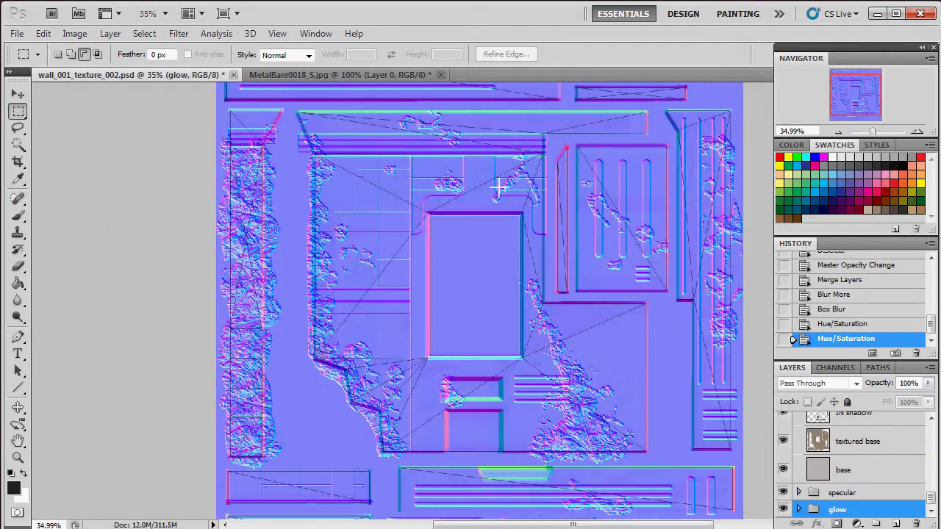
left_click(877, 13)
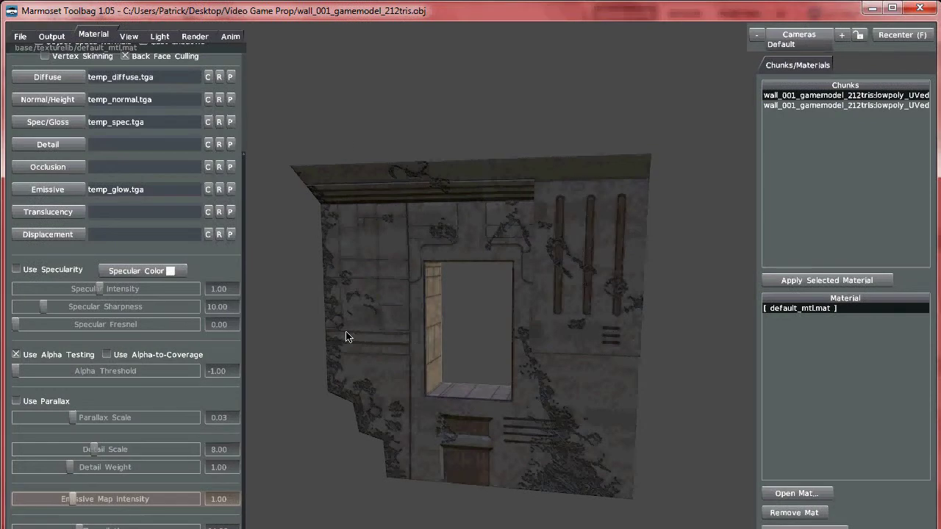
left_click_drag(419, 295, 456, 319)
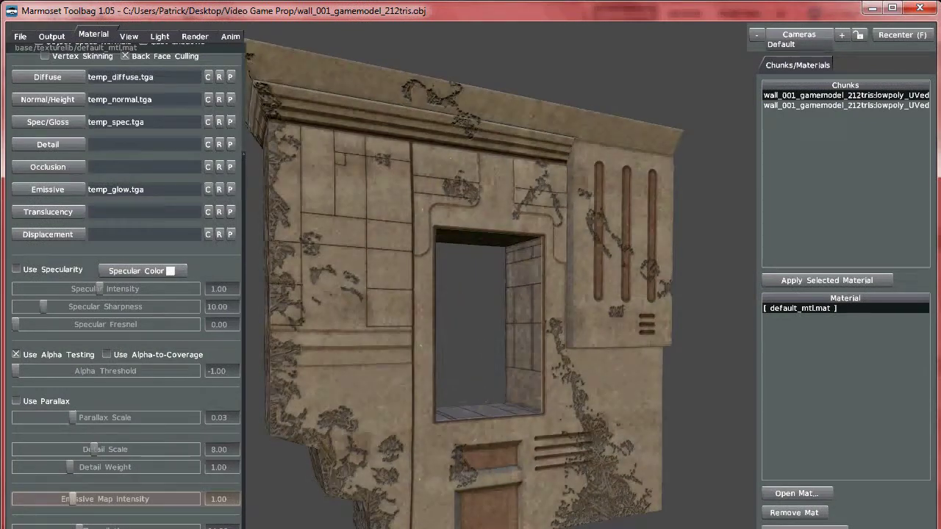
key("alt+Tab")
Step: Turn the mid bevel layer's visibility back on in the color group and reselect the masks group
scroll(851, 454, "up", 3)
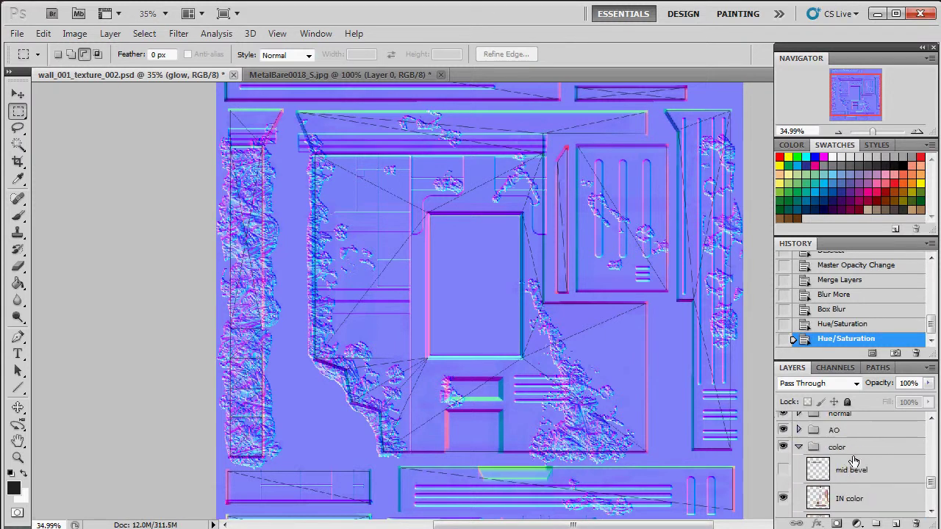
left_click(783, 469)
scroll(838, 425, "up", 8)
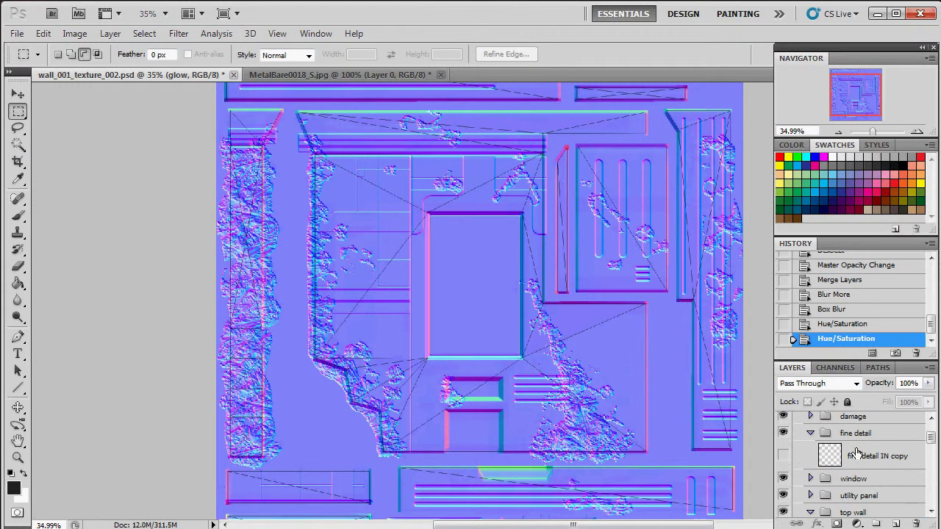
scroll(855, 453, "up", 2)
left_click(847, 454)
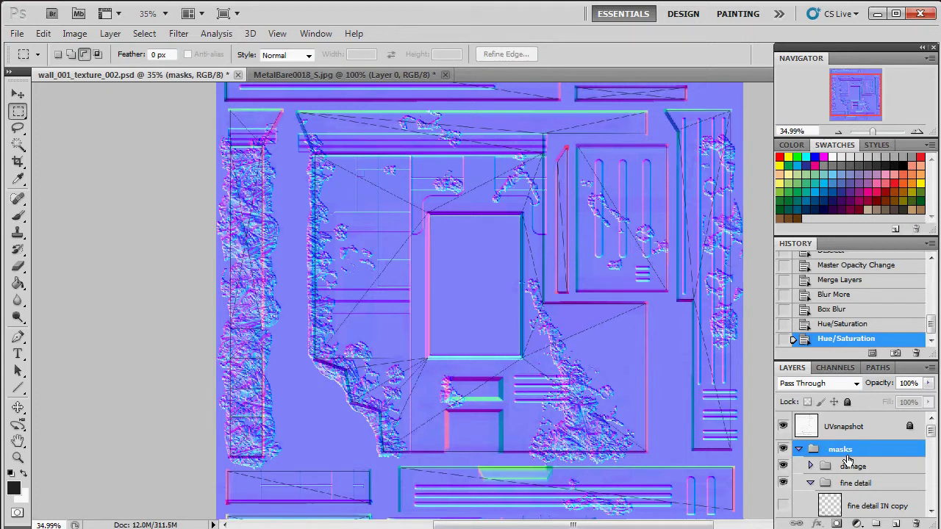
scroll(848, 459, "down", 5)
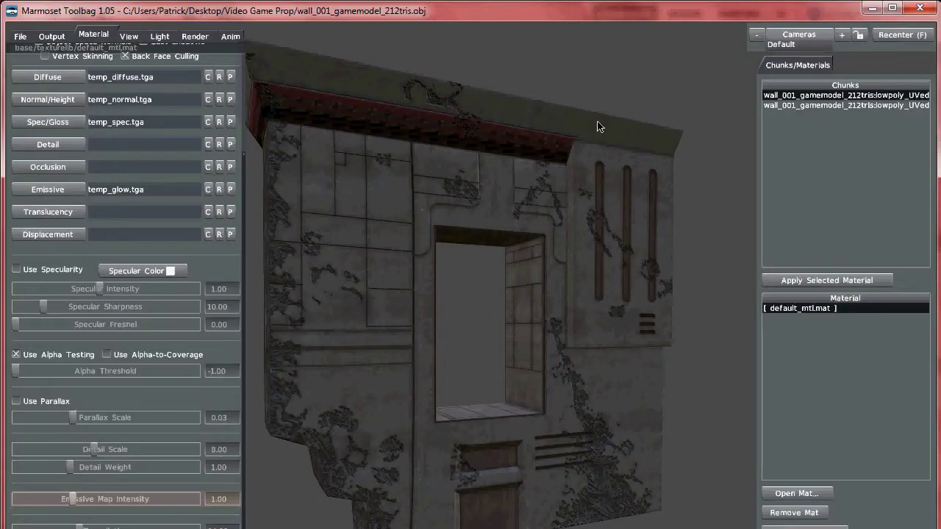
Step: Orbit the wall model to view its side edge and the muted red bevel band on top
left_click_drag(597, 126, 500, 203)
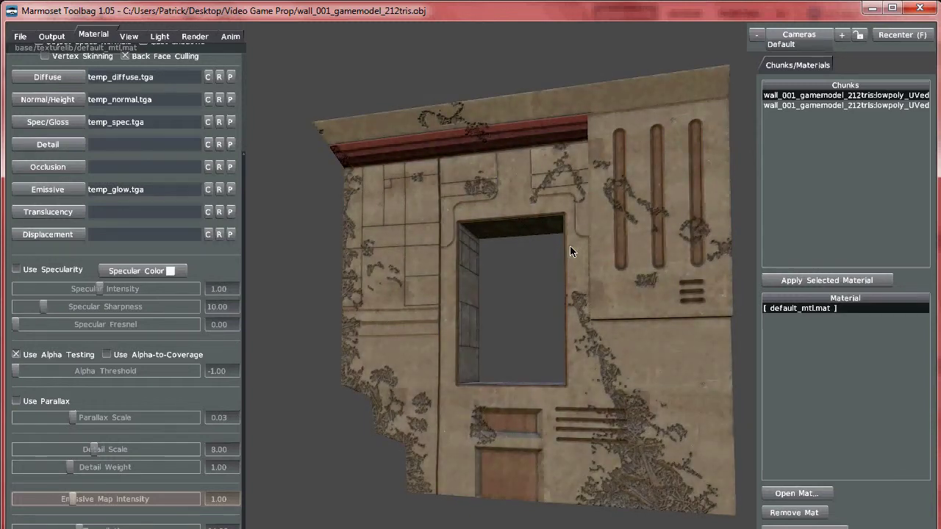
Step: Hide the normal group so the color texture shows, and select it
key("alt+Tab")
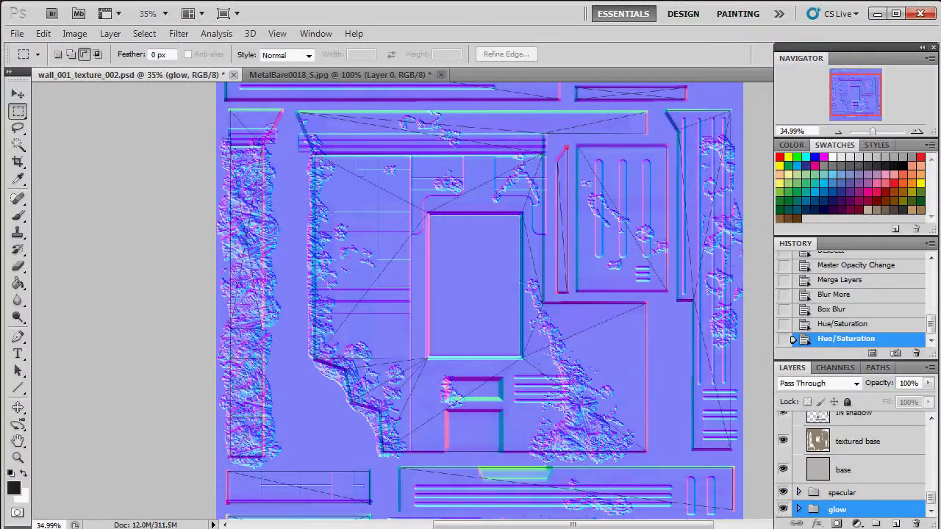
scroll(809, 449, "up", 4)
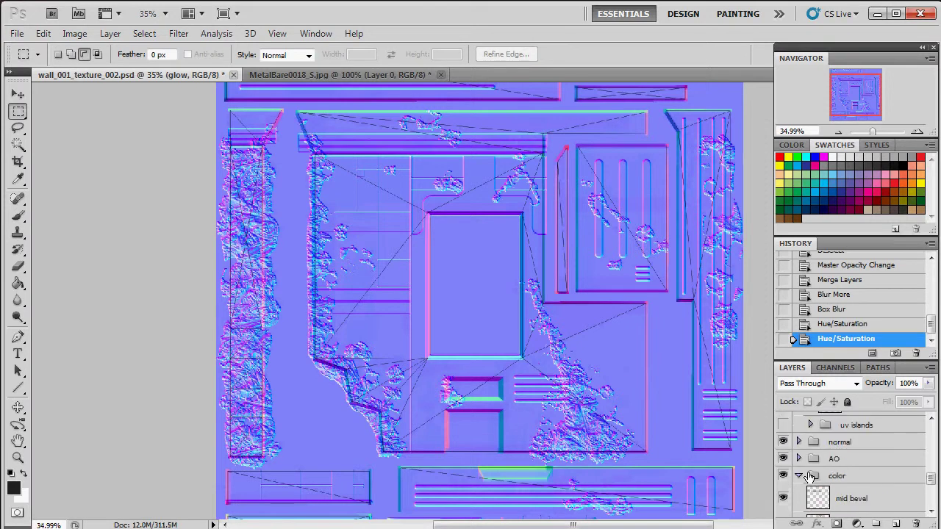
left_click(783, 442)
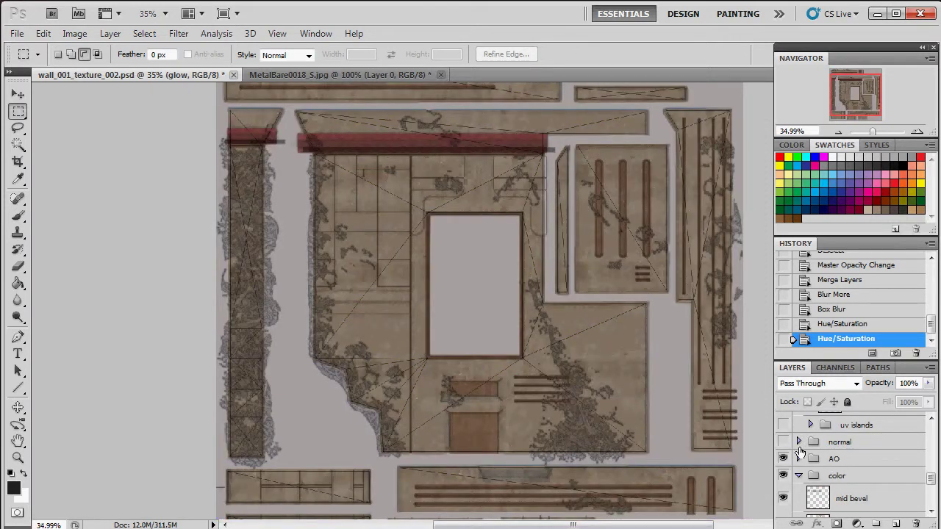
left_click(799, 445)
Step: Rename the mid bevel layer to 'Top Bevel'
scroll(845, 459, "down", 3)
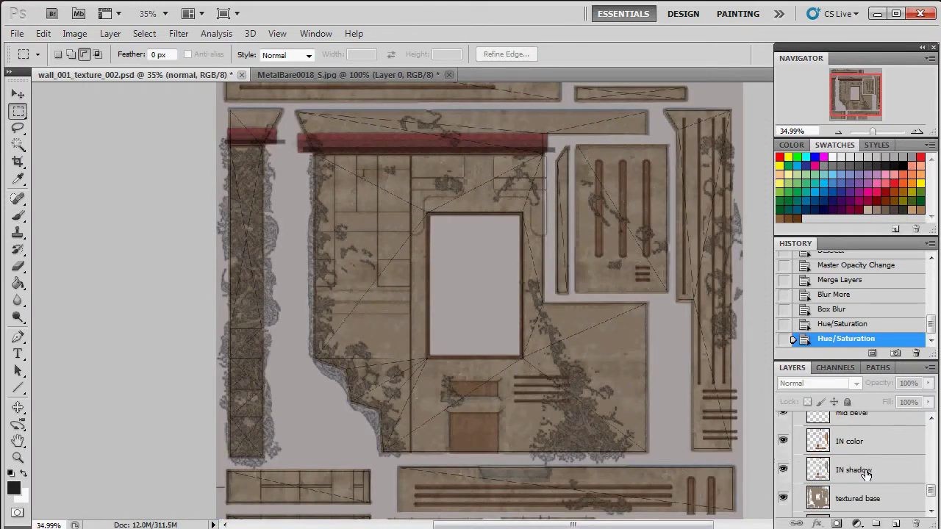
scroll(866, 474, "up", 1)
double_click(855, 441)
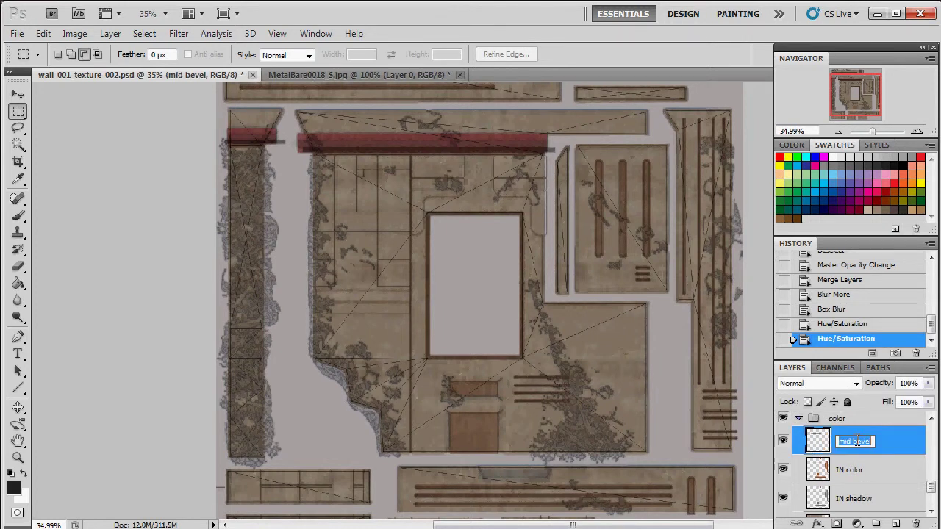
type("Top")
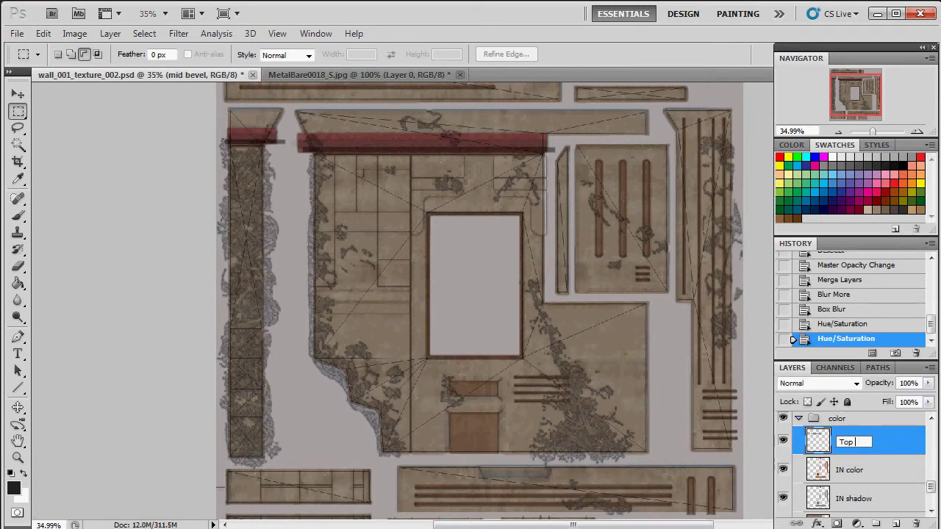
type(" Bevel")
key("Return")
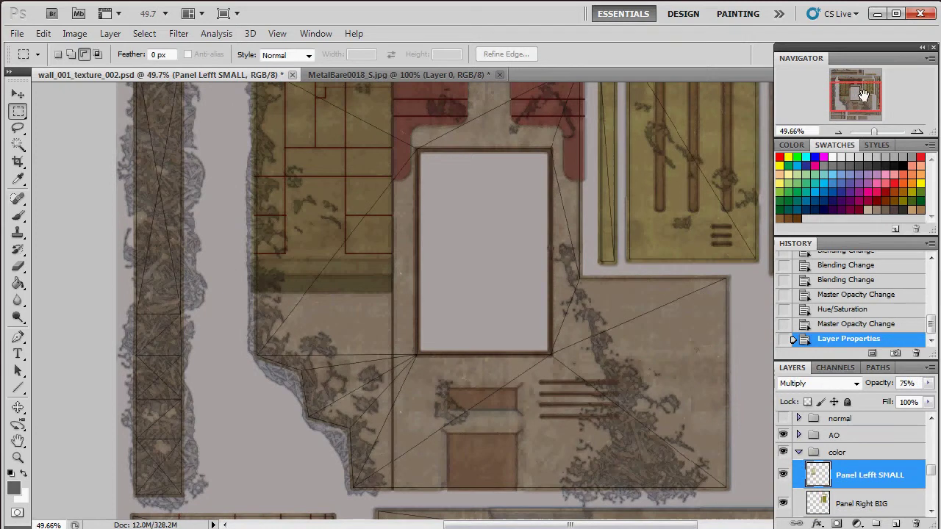
Step: Select the fine detail IN layer and drag its opacity down from 66%
left_click_drag(861, 88, 863, 87)
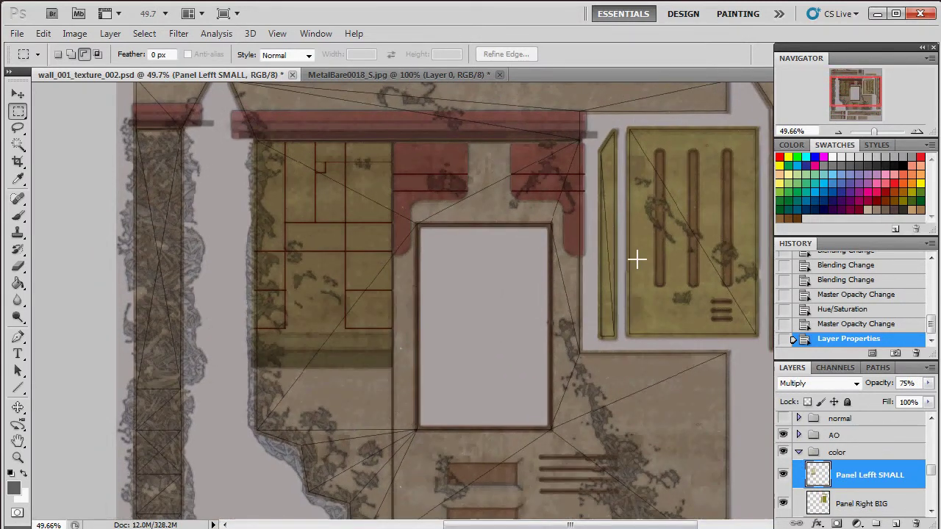
left_click_drag(875, 131, 875, 130)
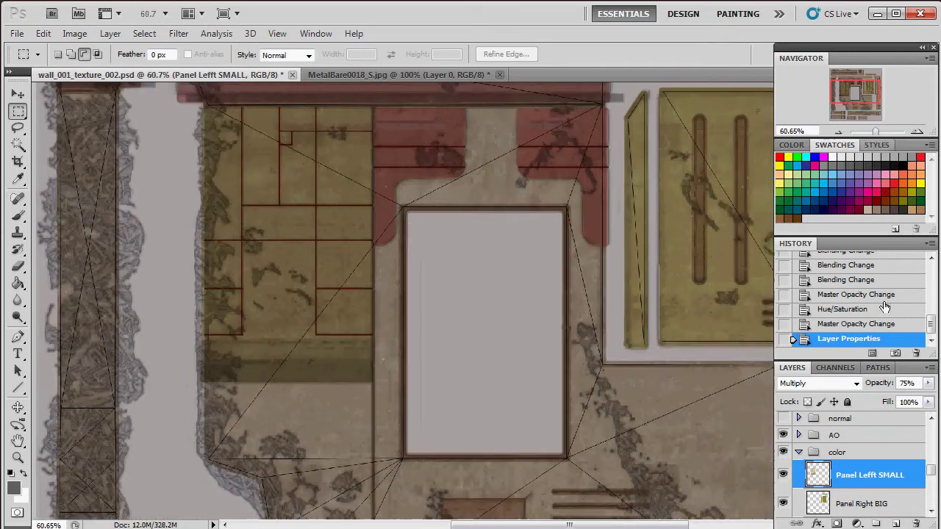
scroll(861, 500, "down", 3)
left_click(881, 484)
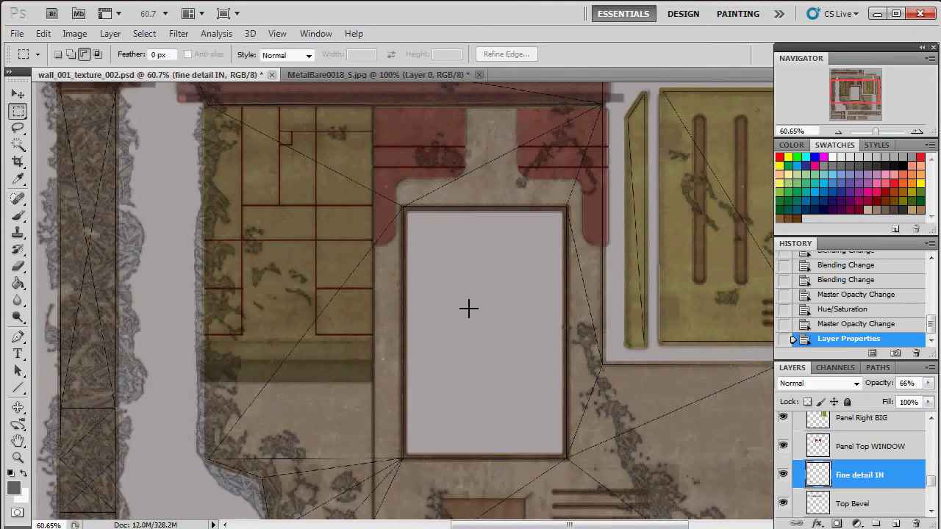
left_click(884, 131)
left_click_drag(856, 88, 844, 90)
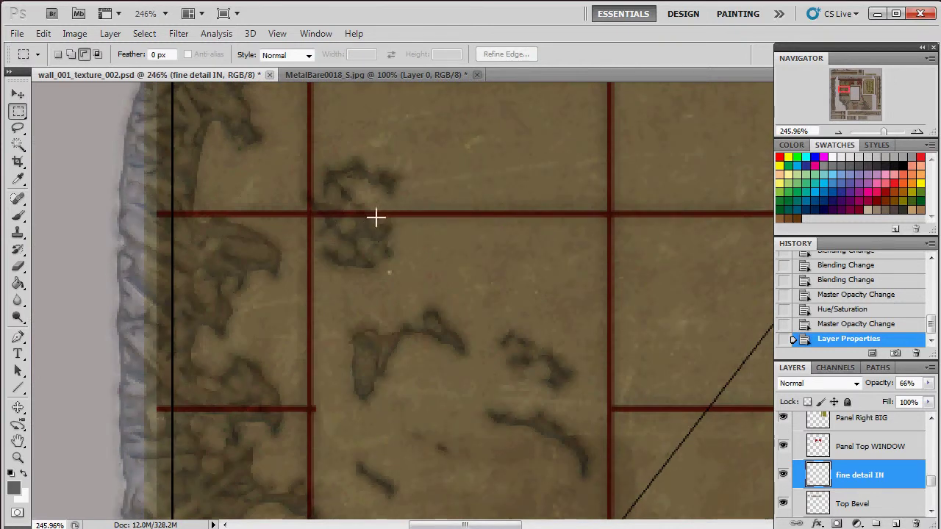
left_click(927, 383)
mouse_move(899, 404)
left_mouse_down()
mouse_move(887, 409)
mouse_move(905, 402)
left_mouse_up()
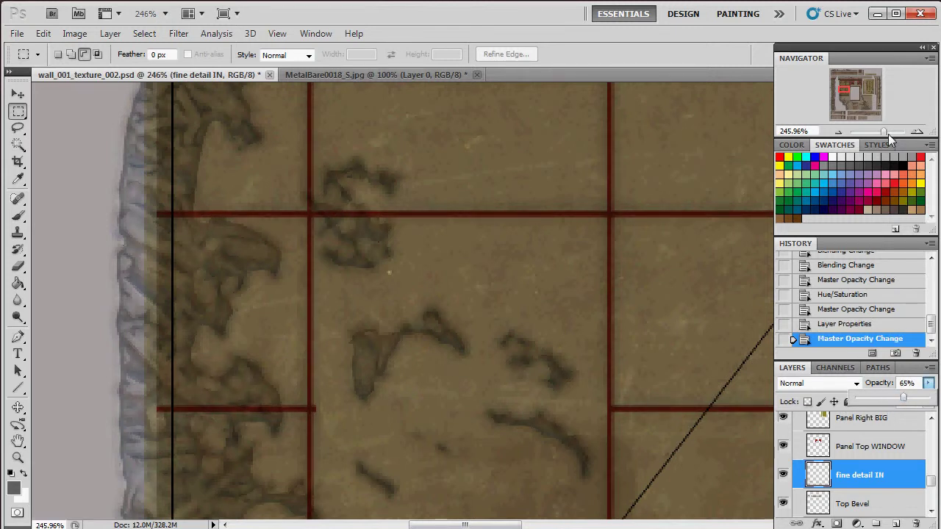
Step: Select Panel Top WINDOW and toggle its red overlay off and on to compare
left_click_drag(887, 133, 843, 87)
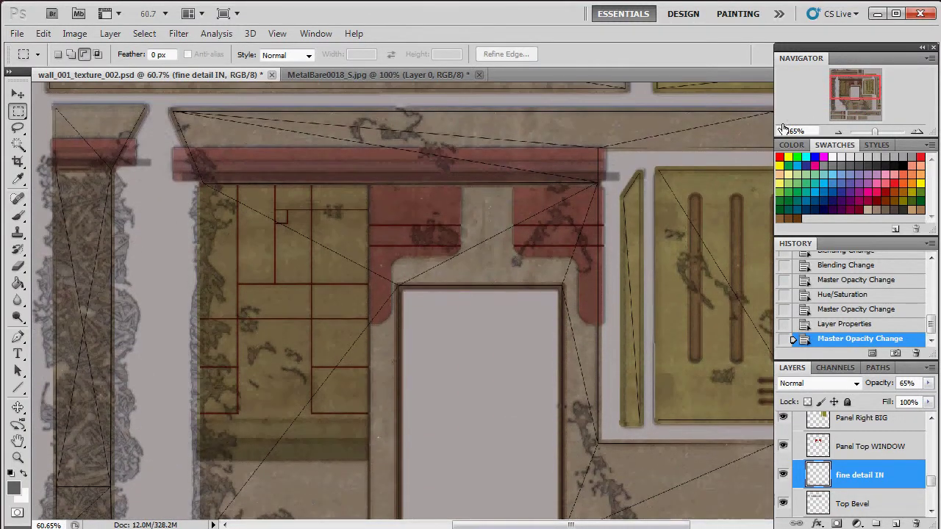
left_click(804, 450)
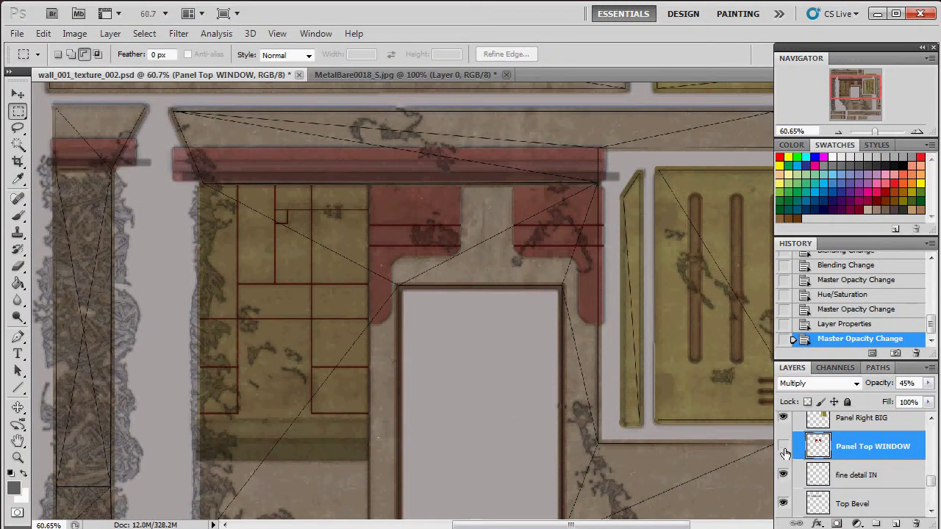
left_click(784, 450)
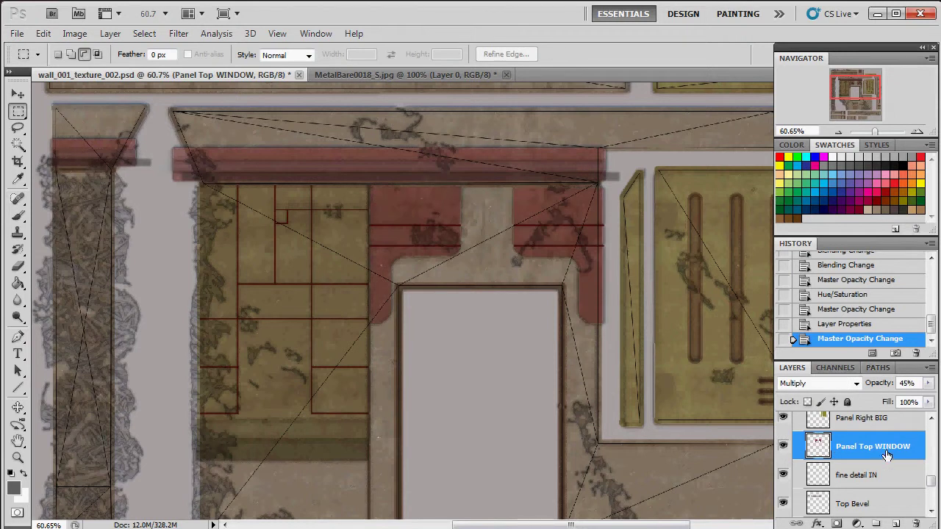
left_click(783, 450)
left_click(783, 449)
left_click(784, 449)
left_click(783, 449)
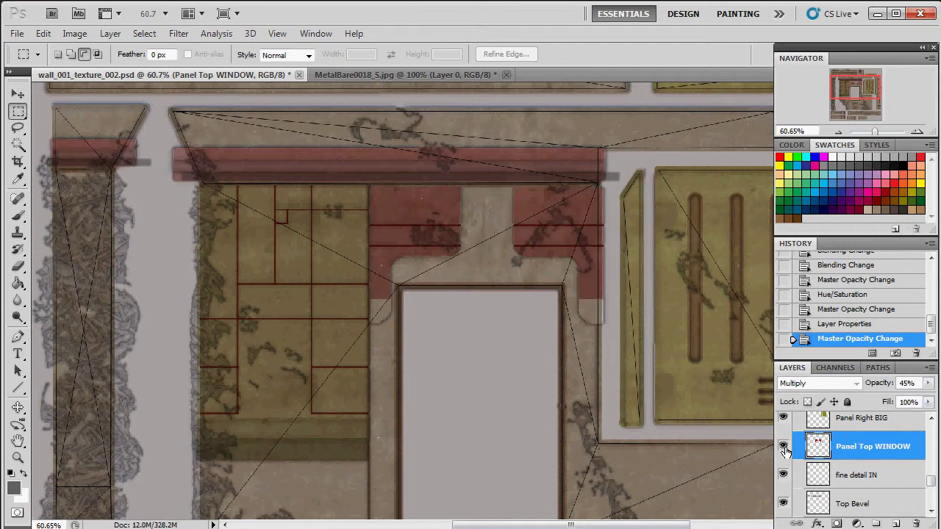
Step: Keep Panel Top WINDOW on Multiply, inspect the window panels, then make Panel Right BIG active
left_click(853, 383)
left_click(798, 56)
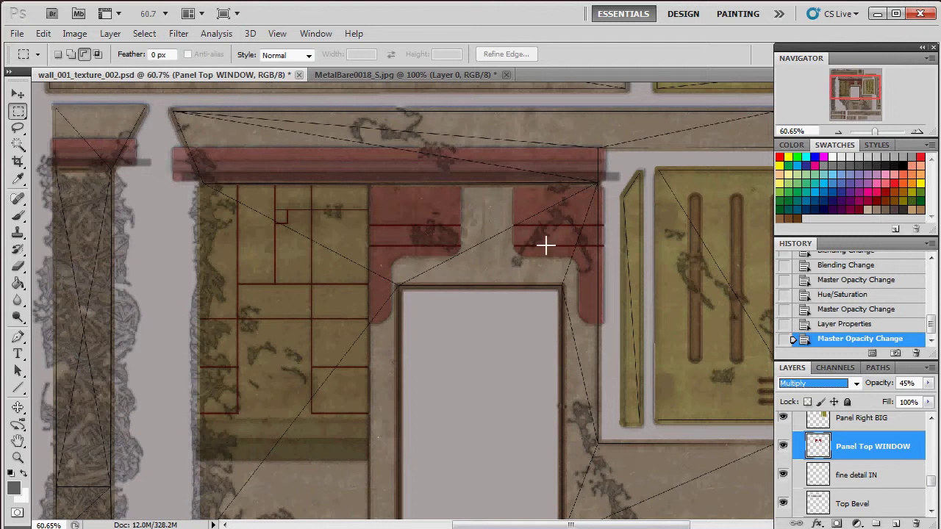
left_click(882, 132)
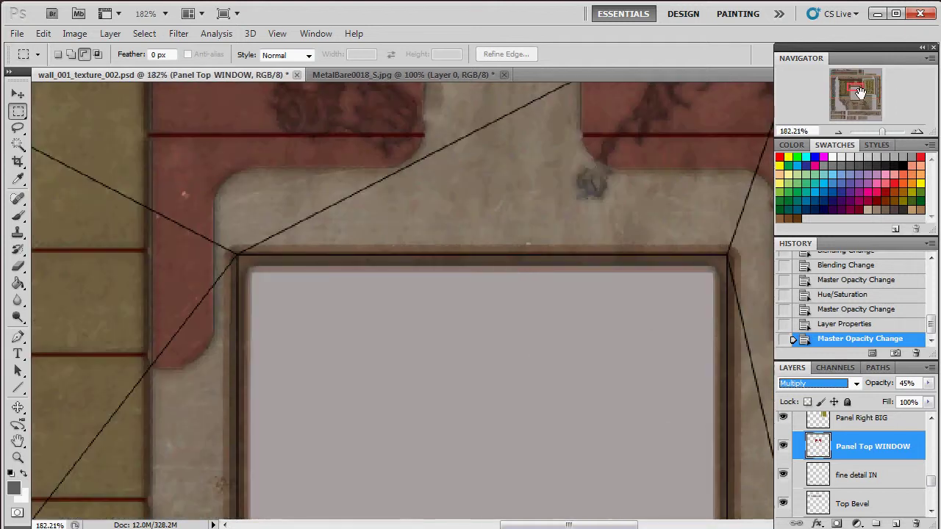
left_click_drag(859, 92, 832, 109)
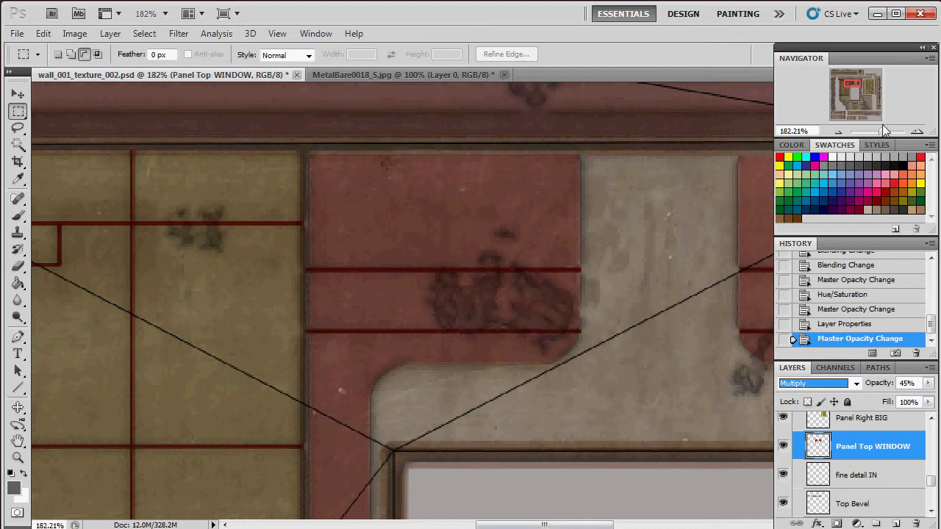
left_click_drag(880, 129, 878, 135)
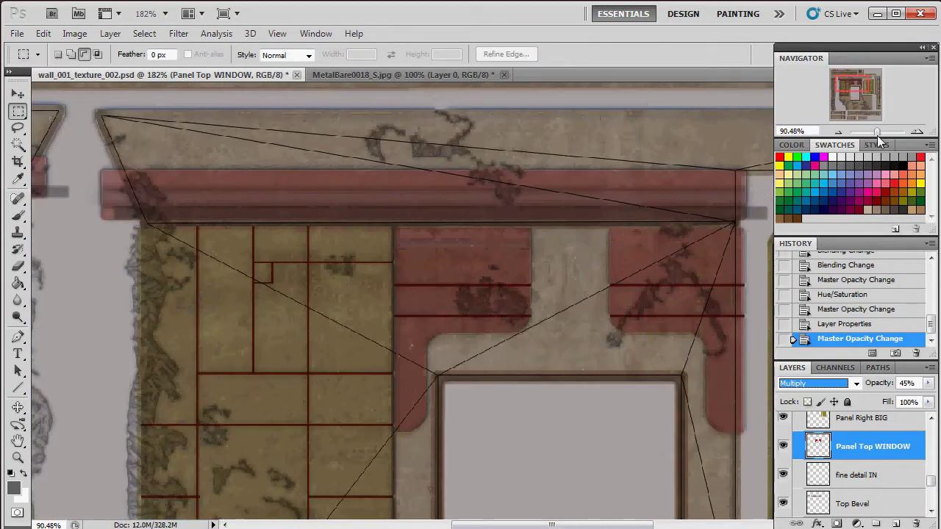
left_click_drag(857, 86, 855, 89)
key("alt+bracketright")
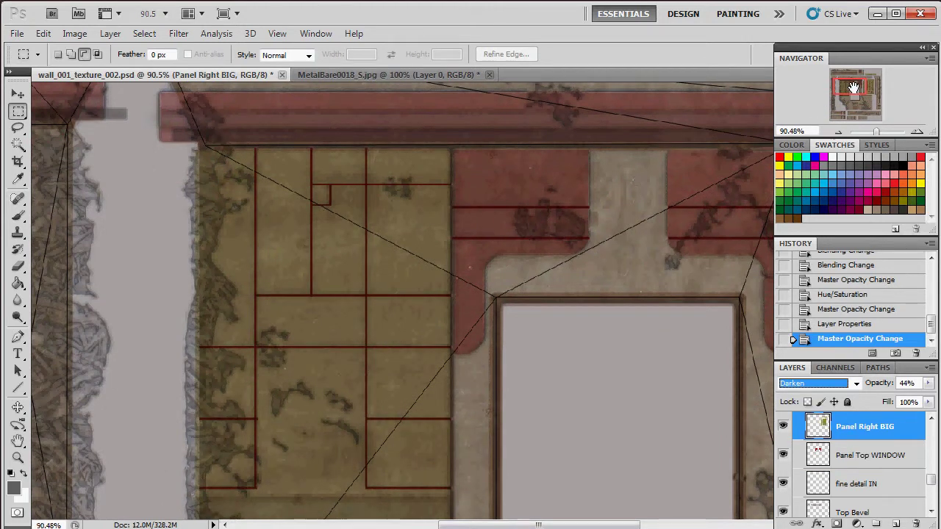
Step: Change Panel Right BIG's blend mode from Darken to Multiply and its opacity to 60%
mouse_move(855, 92)
left_mouse_down()
mouse_move(875, 89)
mouse_move(871, 82)
left_mouse_up()
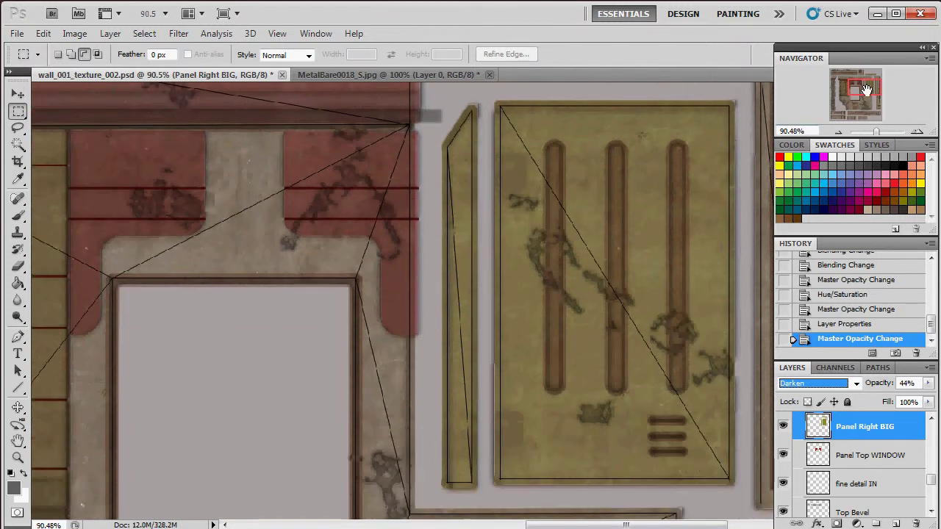
left_click(850, 385)
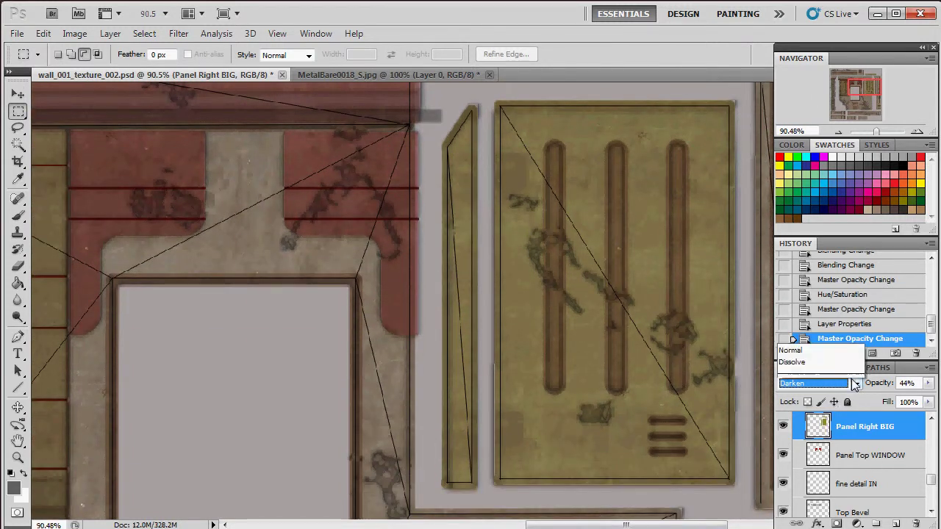
left_click(793, 53)
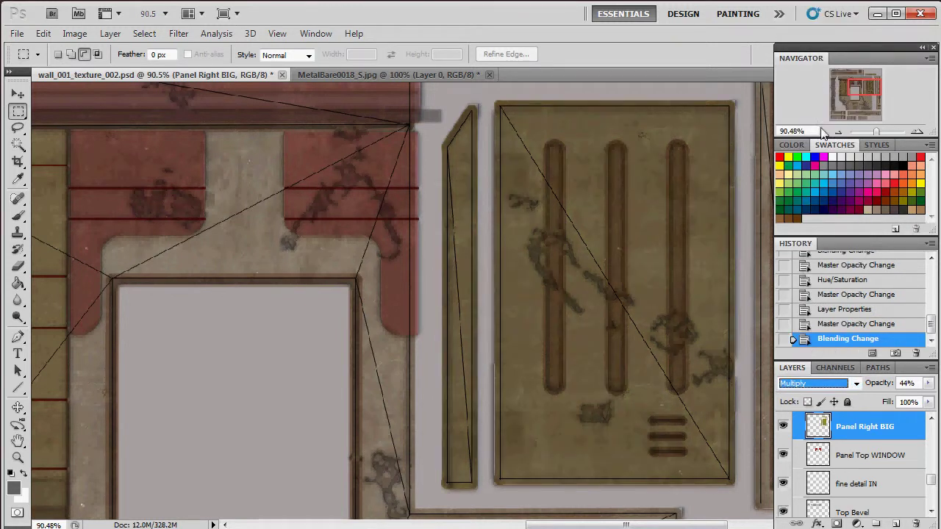
left_click_drag(856, 82, 854, 84)
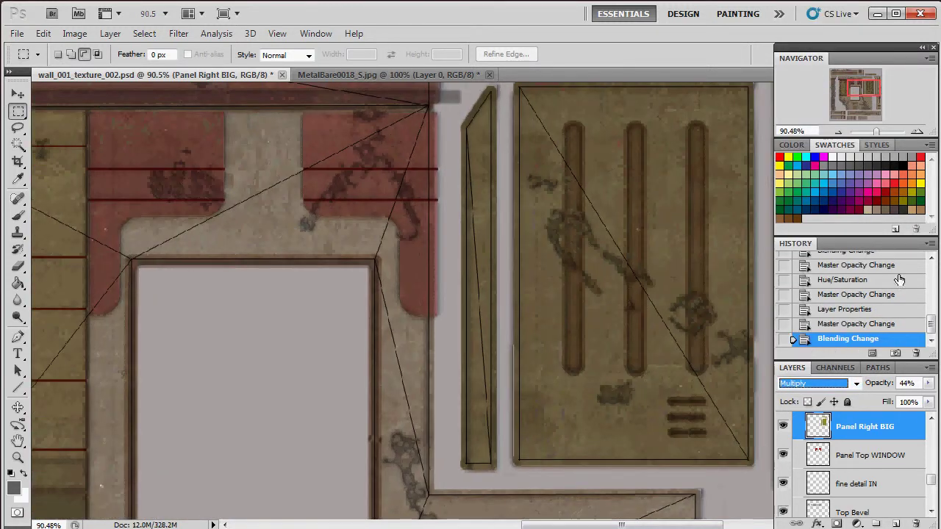
left_click(928, 384)
left_click_drag(906, 398, 900, 401)
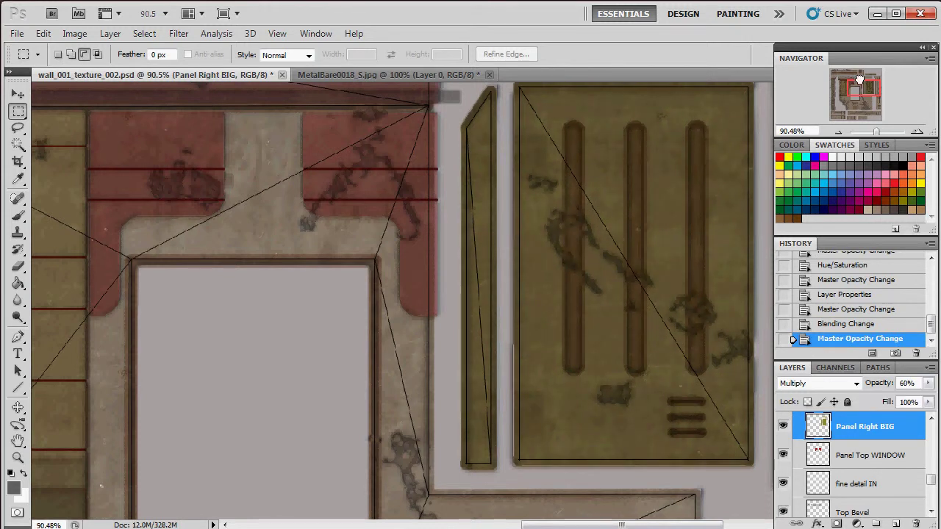
left_click_drag(859, 78, 855, 81)
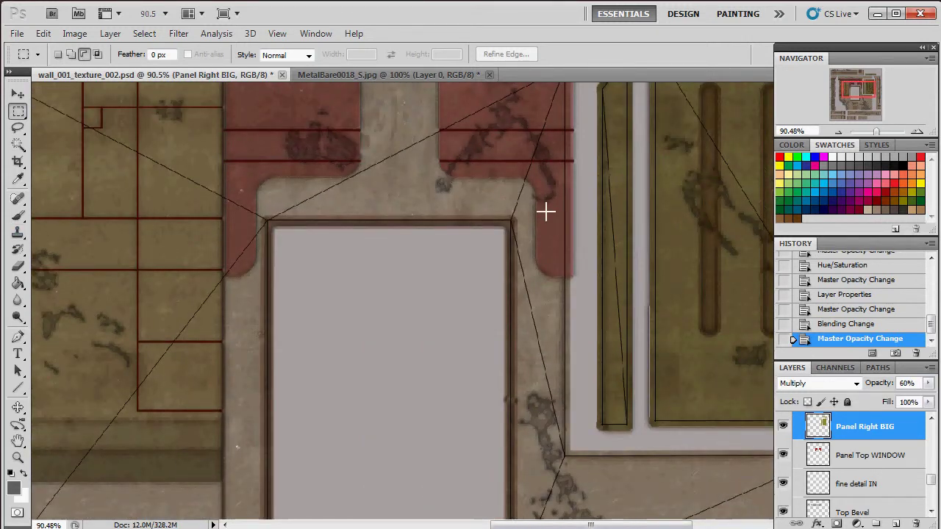
left_click(74, 34)
mouse_move(108, 73)
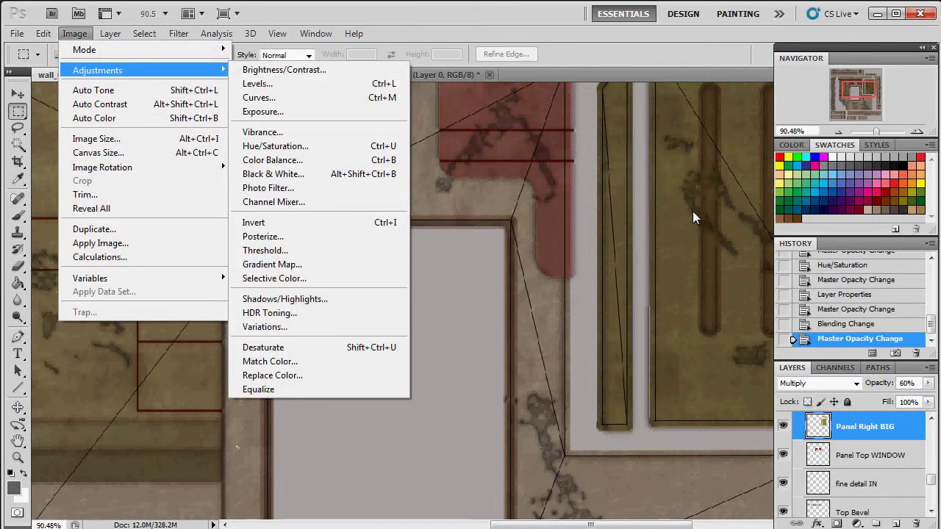
Step: Apply Hue/Saturation to Panel Right BIG with Saturation +14 and Lightness +27
left_click(317, 146)
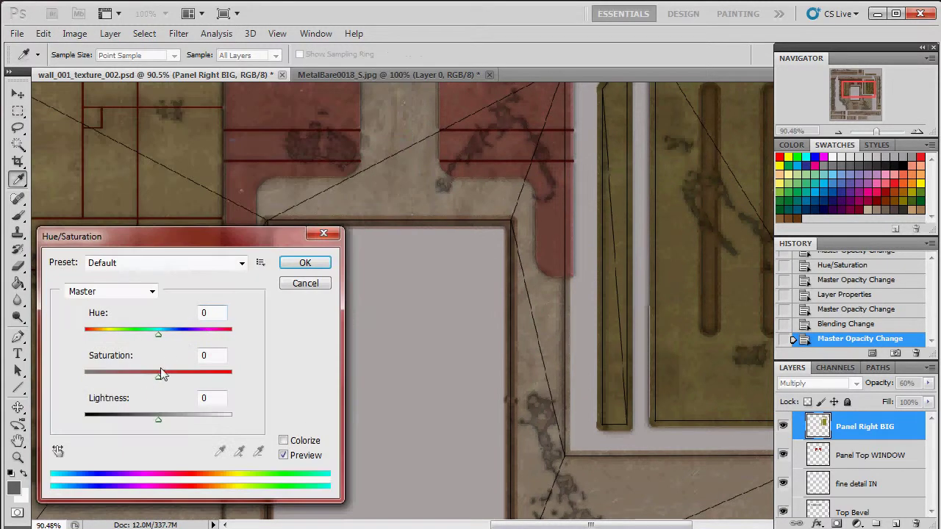
left_click_drag(164, 375, 177, 382)
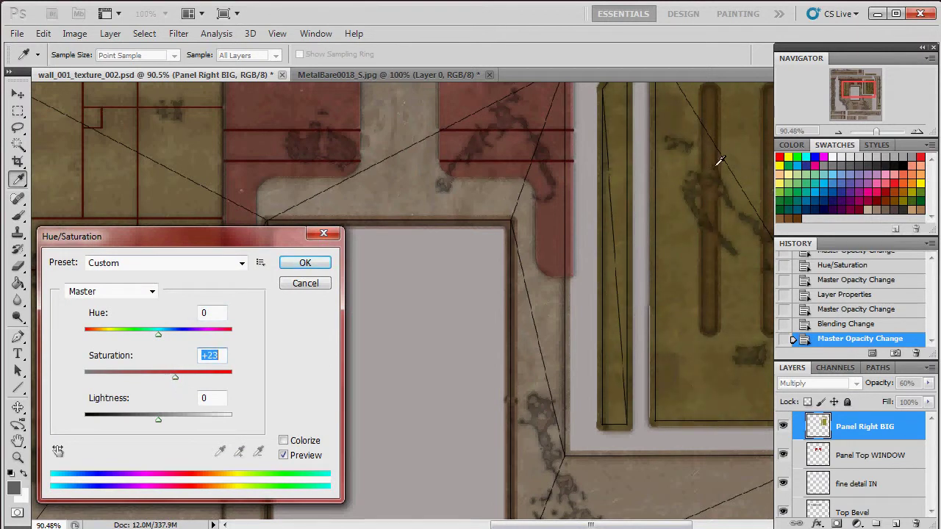
left_click_drag(167, 382, 169, 383)
left_click_drag(157, 424, 178, 425)
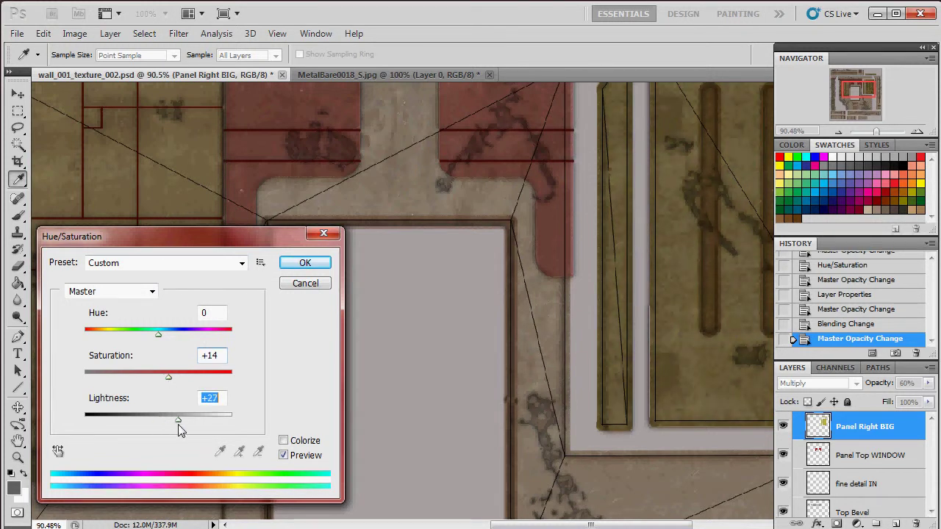
left_click(319, 265)
Step: Return to the Rectangular Marquee and select the Panel Lefft SMALL layer in the color group
key("m")
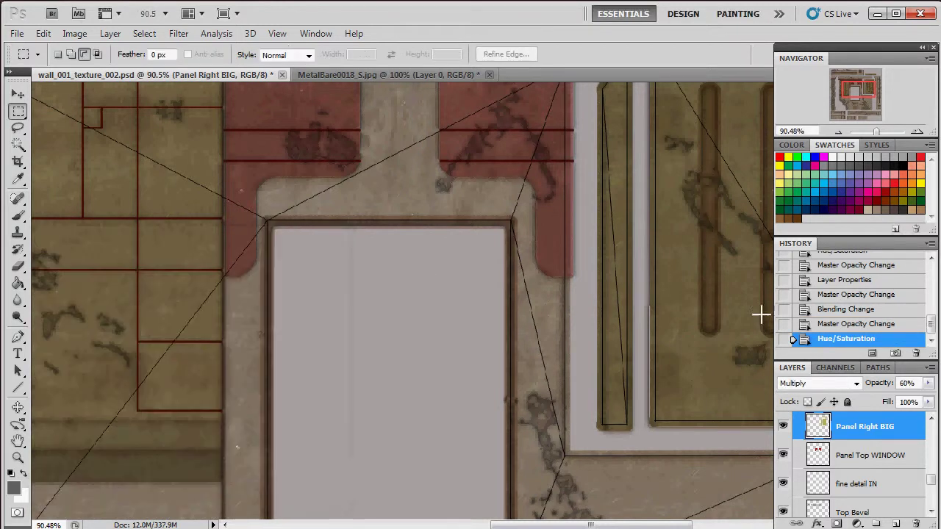
left_click(931, 417)
left_click(931, 417)
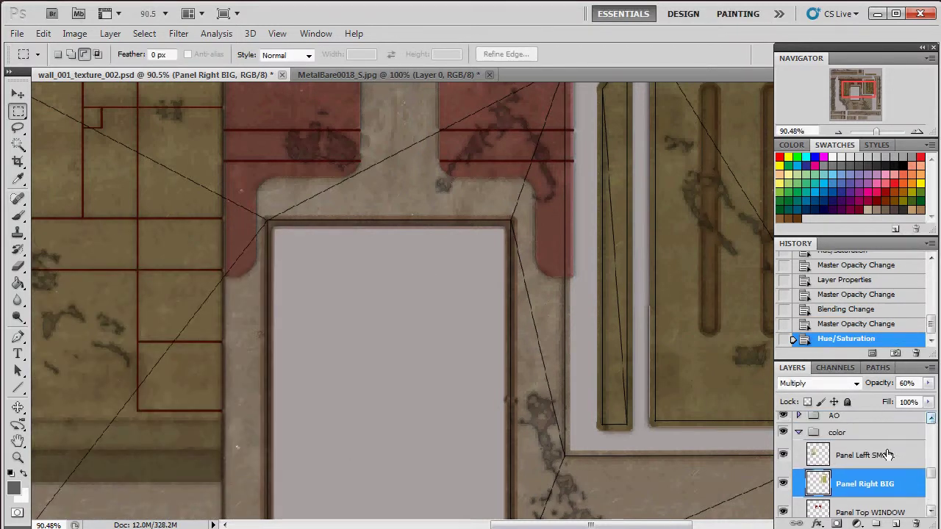
left_click(888, 455)
Step: Bring the top red band into view and check the Panel Right BIG and Panel Top WINDOW opacities
left_click_drag(857, 93, 848, 90)
left_click_drag(875, 130, 877, 134)
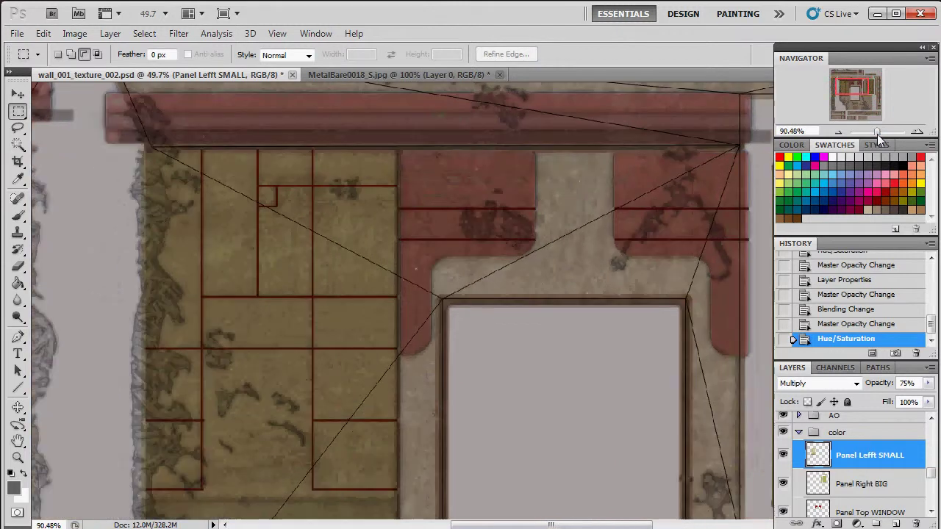
left_click_drag(861, 94, 843, 99)
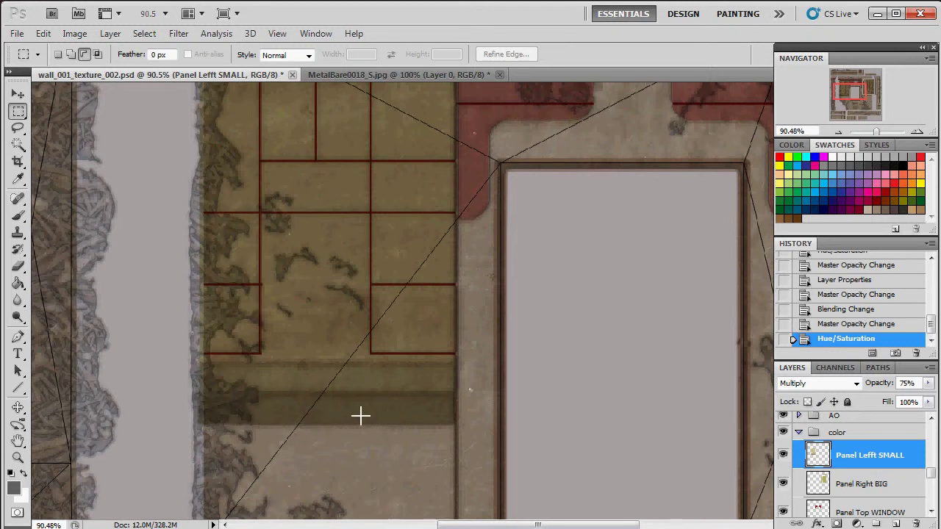
left_click_drag(861, 100, 862, 95)
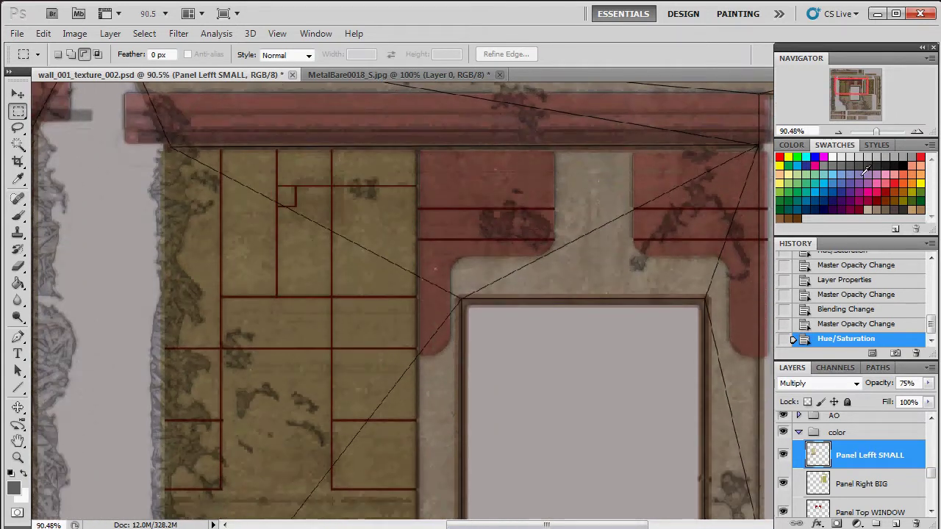
left_click(868, 485)
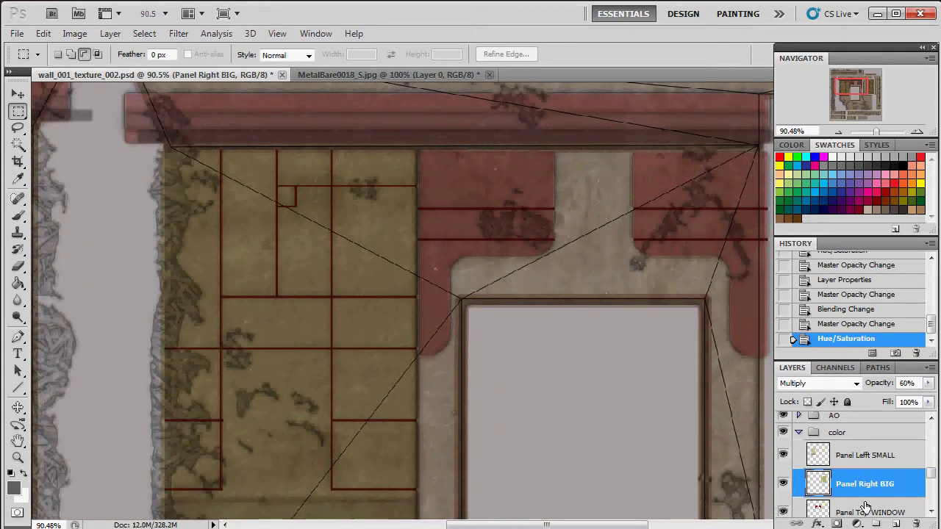
left_click(866, 510)
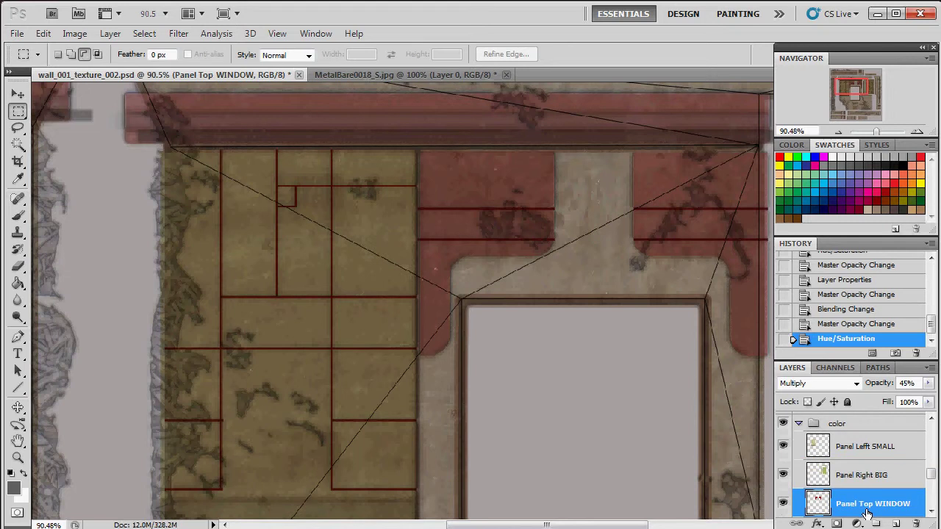
left_click(859, 446)
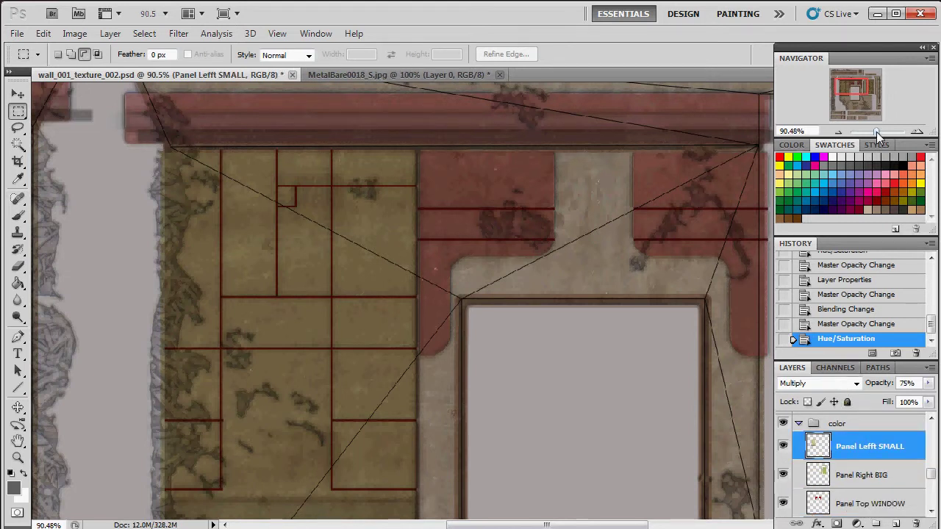
Step: Zoom out to the whole texture sheet, select the masks then glow groups, and switch to Marmoset Toolbag
left_click_drag(877, 132, 873, 134)
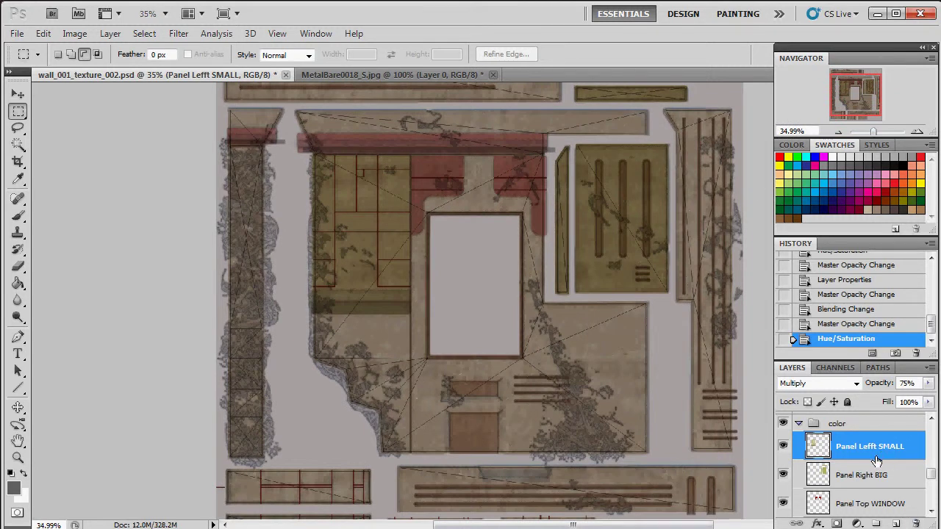
scroll(864, 485, "up", 5)
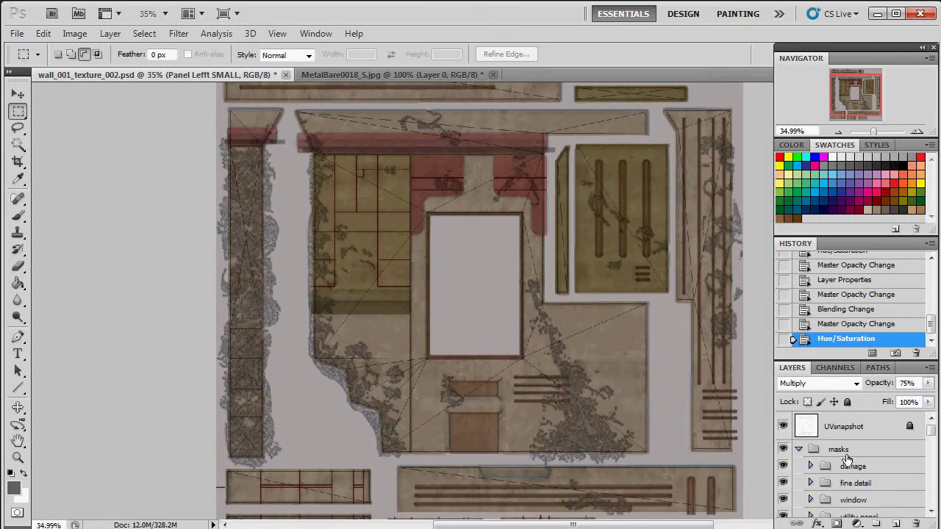
left_click(857, 452)
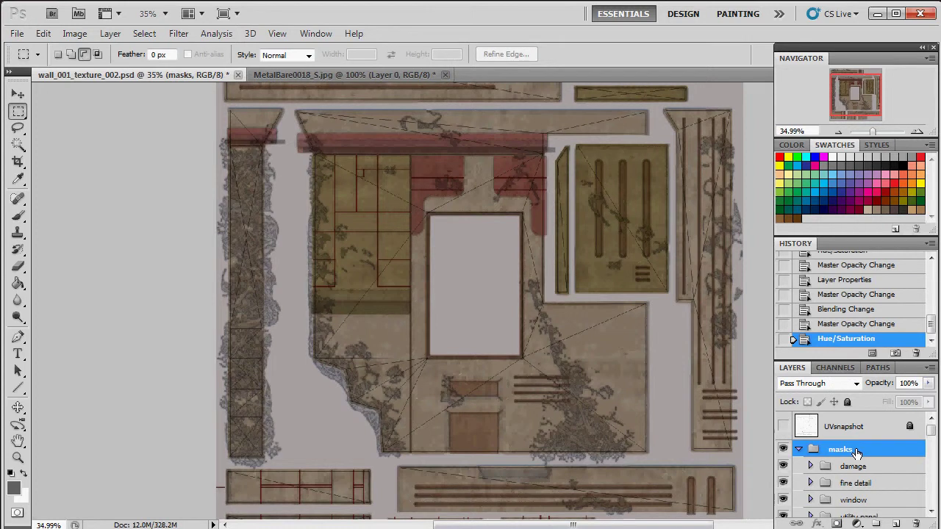
key("alt+bracketleft")
key("alt+bracketleft")
key("alt+bracketleft")
key("alt+bracketleft")
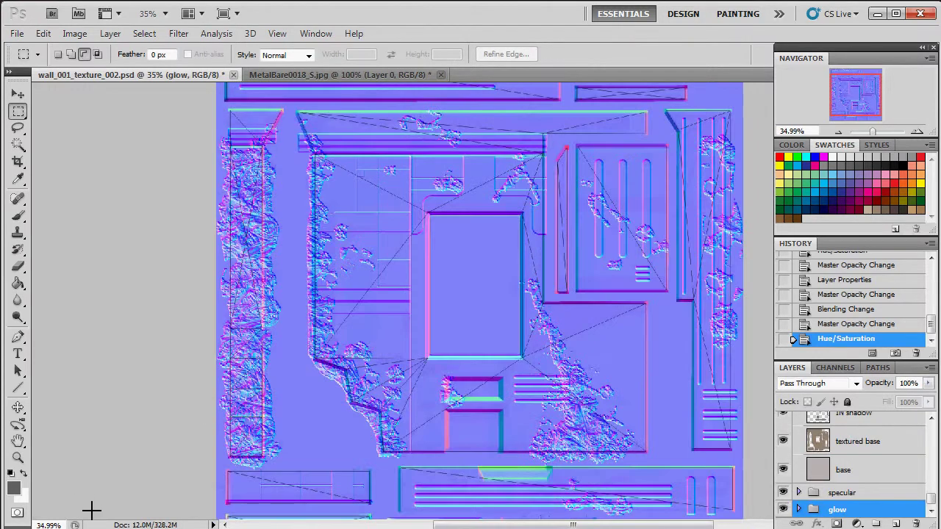
key("alt+Tab")
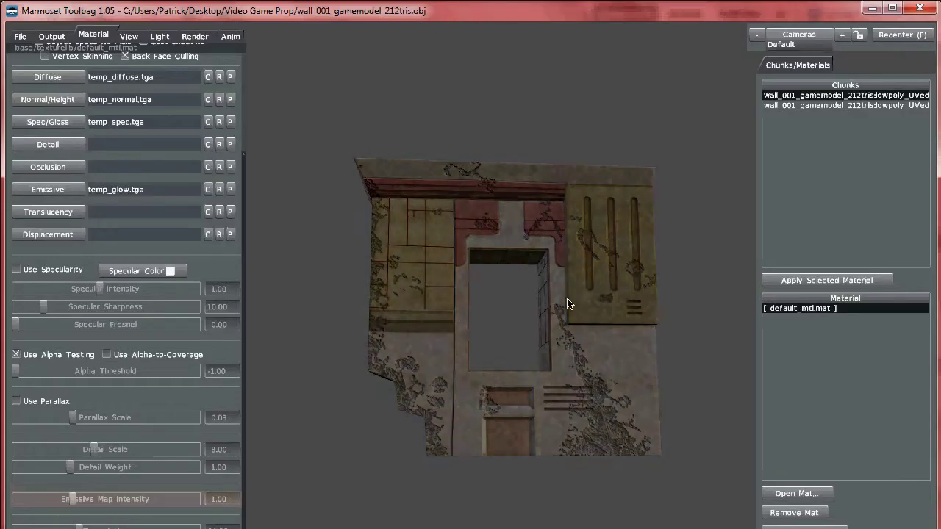
Step: Orbit to an angled view of the wall and swing the light across it
left_click_drag(603, 356, 562, 278)
scroll(564, 379, "up", 5)
left_click_drag(606, 199, 555, 89)
mouse_move(592, 265)
left_mouse_down()
mouse_move(573, 277)
mouse_move(572, 320)
mouse_move(549, 282)
mouse_move(551, 289)
mouse_move(419, 296)
mouse_move(477, 311)
mouse_move(569, 267)
mouse_move(503, 250)
mouse_move(517, 294)
mouse_move(426, 263)
mouse_move(521, 281)
mouse_move(506, 282)
mouse_move(515, 277)
mouse_move(500, 277)
mouse_move(517, 273)
mouse_move(533, 294)
mouse_move(518, 342)
mouse_move(521, 207)
mouse_move(513, 195)
mouse_move(552, 138)
left_mouse_up()
Step: Move the camera close to the wall face, vary the light from dark to bright, then view from below
left_click_drag(494, 131, 583, 268)
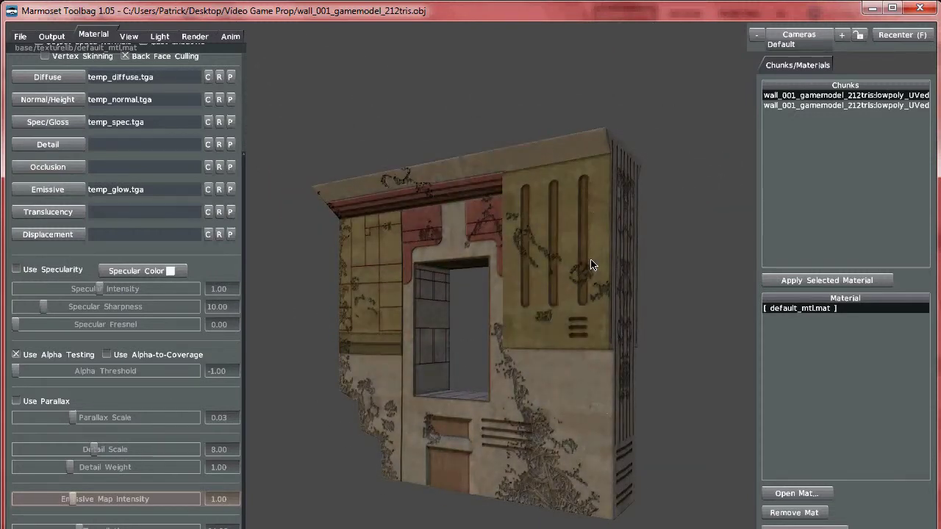
left_click_drag(549, 188, 555, 293)
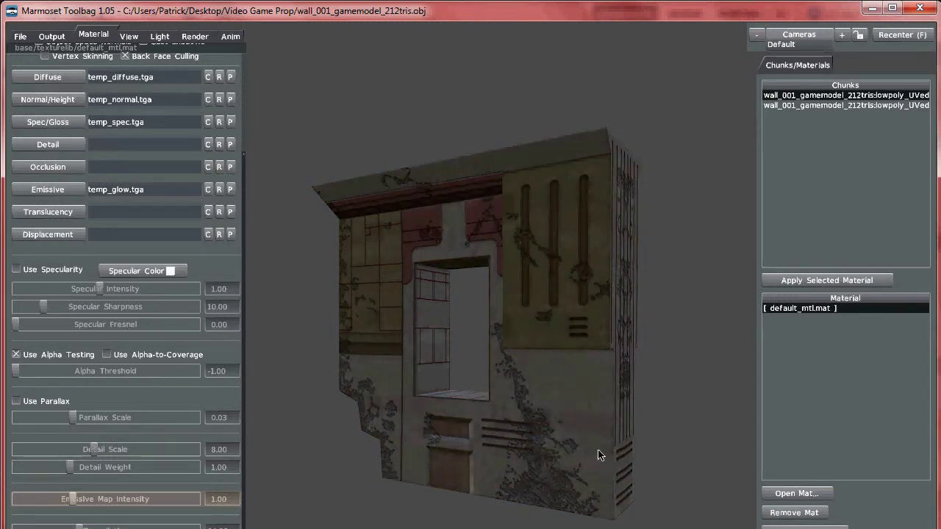
left_click_drag(598, 456, 617, 433)
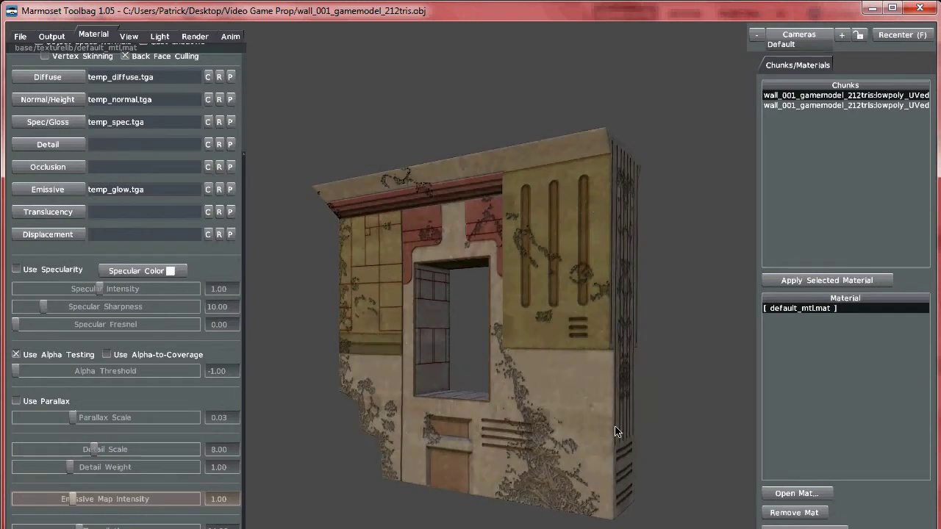
mouse_move(610, 479)
left_mouse_down()
mouse_move(566, 404)
mouse_move(614, 466)
left_mouse_up()
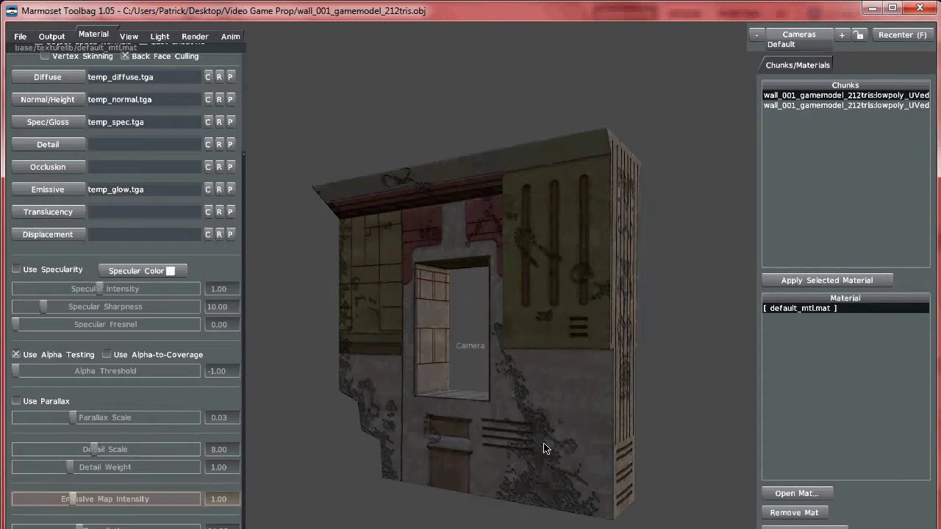
left_click_drag(545, 449, 552, 334)
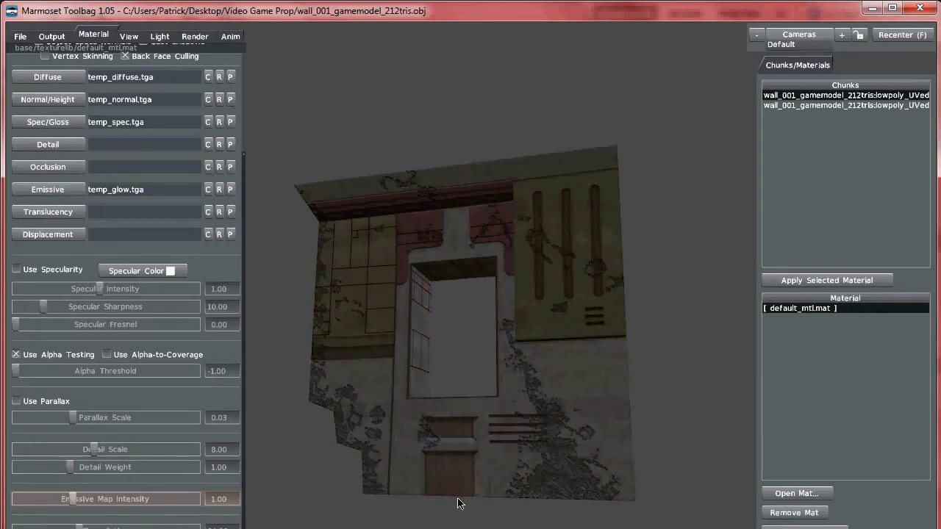
Step: Swing the light to brighten, darken and warm the wall, then orbit above to view its top face
left_click_drag(465, 466, 479, 320)
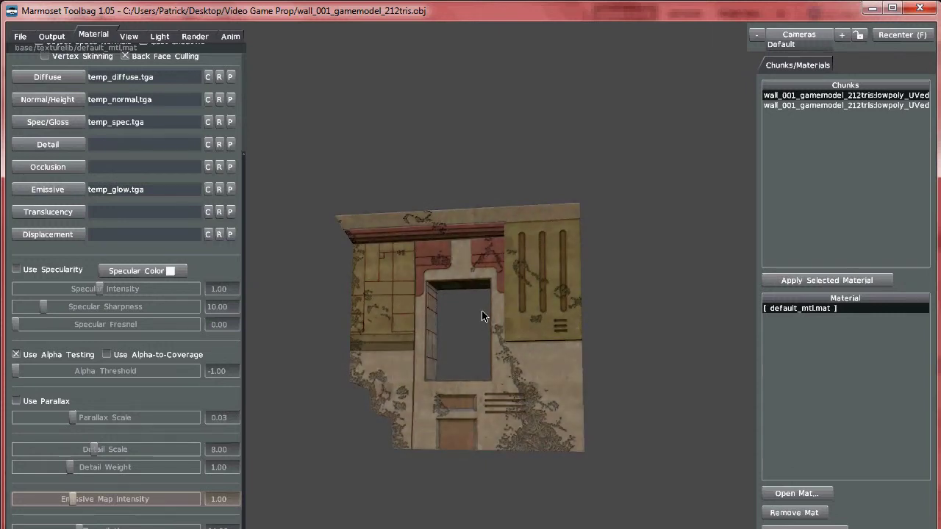
left_click_drag(517, 288, 437, 386)
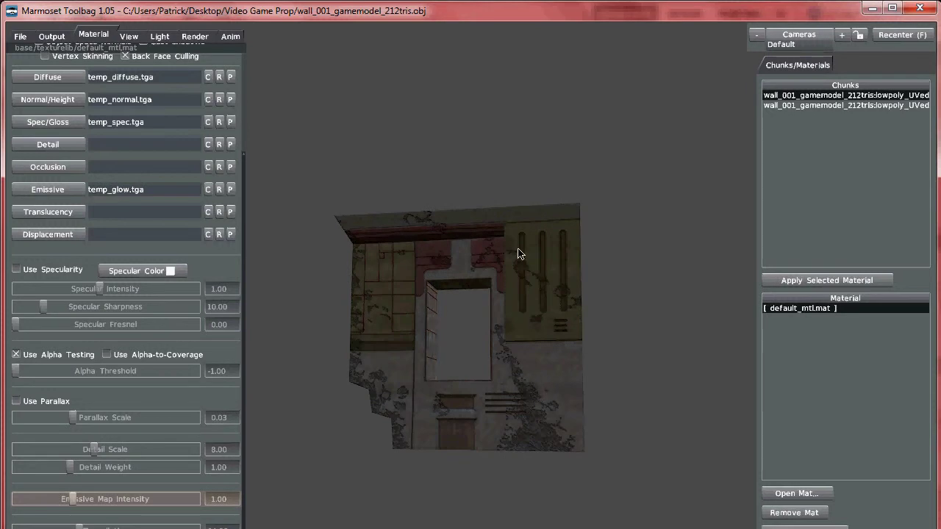
mouse_move(520, 304)
left_mouse_down()
mouse_move(512, 311)
mouse_move(558, 318)
mouse_move(486, 280)
left_mouse_up()
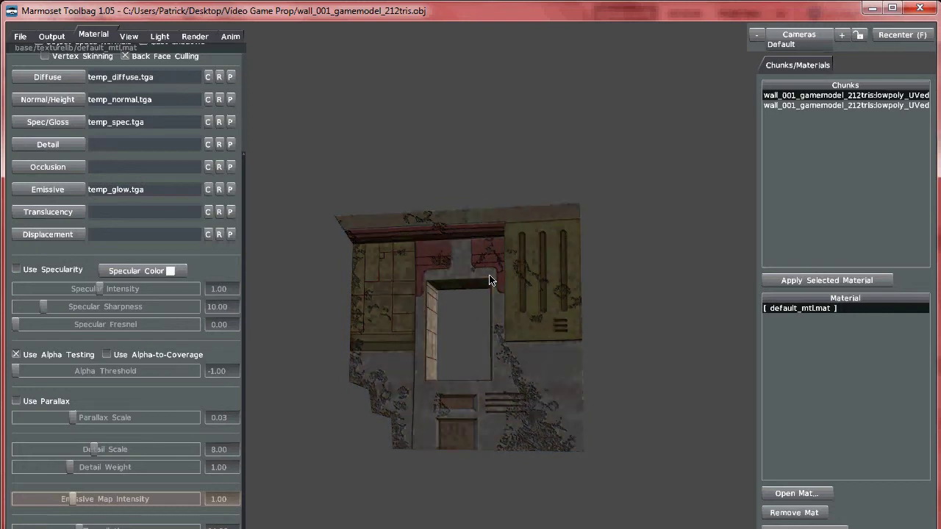
left_click_drag(566, 239, 537, 189)
left_click_drag(559, 469, 519, 309)
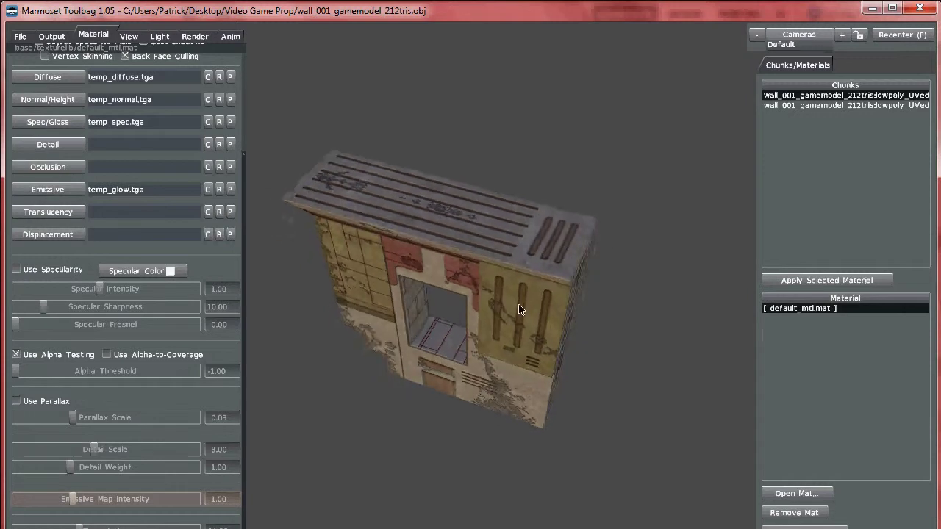
Step: Zoom into the window opening, brighten the light inside it, then orbit out to the wall's right side
left_click_drag(553, 284, 545, 257)
mouse_move(547, 302)
left_mouse_down()
mouse_move(533, 290)
mouse_move(515, 164)
mouse_move(569, 327)
mouse_move(573, 296)
mouse_move(567, 305)
mouse_move(505, 283)
mouse_move(490, 330)
mouse_move(475, 185)
mouse_move(444, 192)
mouse_move(531, 418)
mouse_move(580, 450)
left_mouse_up()
scroll(529, 318, "up", 5)
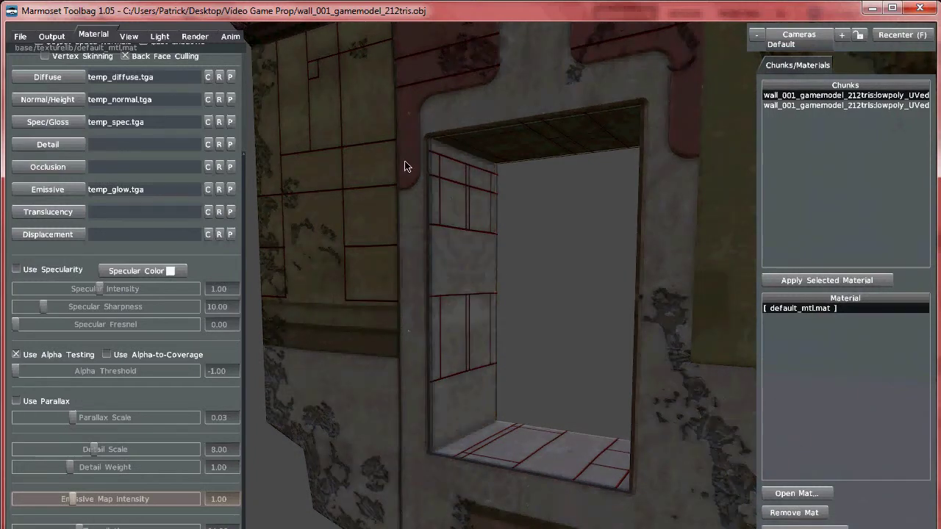
left_click_drag(350, 124, 550, 247)
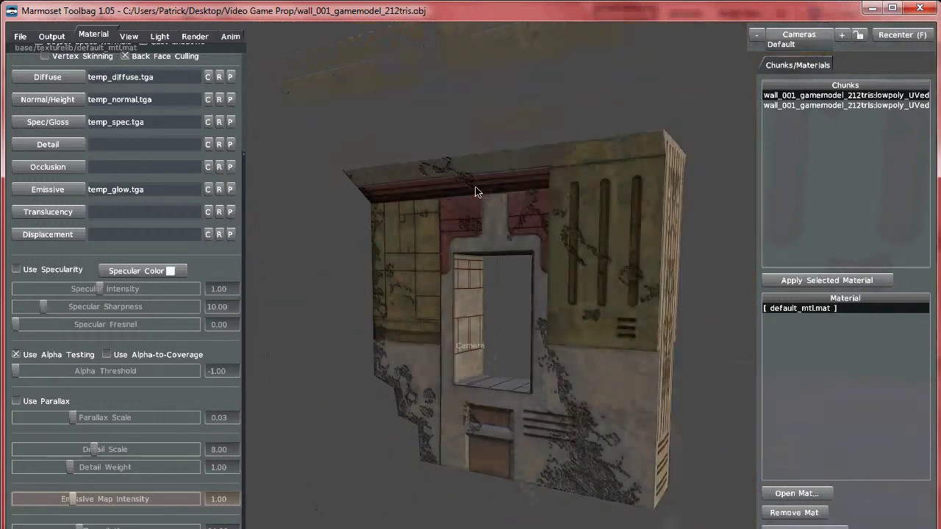
mouse_move(475, 192)
left_mouse_down()
mouse_move(498, 254)
mouse_move(483, 235)
mouse_move(596, 265)
mouse_move(563, 294)
mouse_move(588, 230)
mouse_move(563, 223)
mouse_move(566, 267)
mouse_move(828, 272)
left_mouse_up()
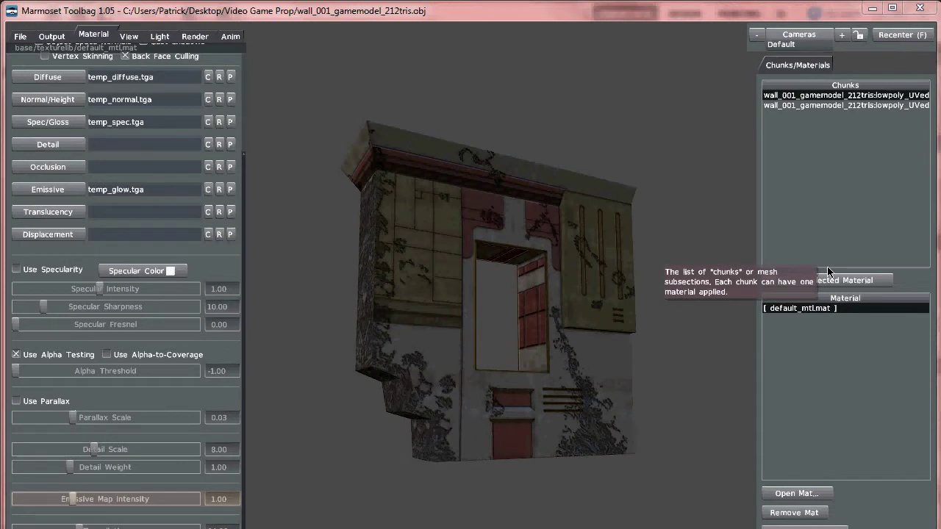
Step: Brighten the light, pull back and orbit around the window opening, then shade and re-brighten the front face
mouse_move(607, 283)
left_mouse_down()
mouse_move(556, 271)
mouse_move(572, 280)
mouse_move(534, 294)
mouse_move(546, 309)
mouse_move(504, 309)
mouse_move(576, 449)
mouse_move(489, 263)
mouse_move(525, 300)
mouse_move(527, 168)
mouse_move(537, 141)
left_mouse_up()
left_click_drag(610, 278, 513, 231)
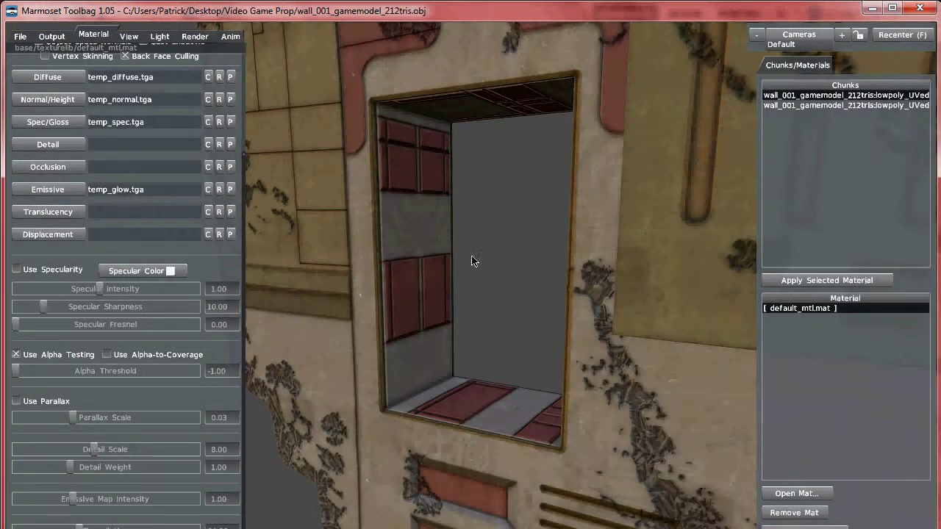
left_click_drag(513, 280, 577, 397)
left_click_drag(545, 351, 483, 294)
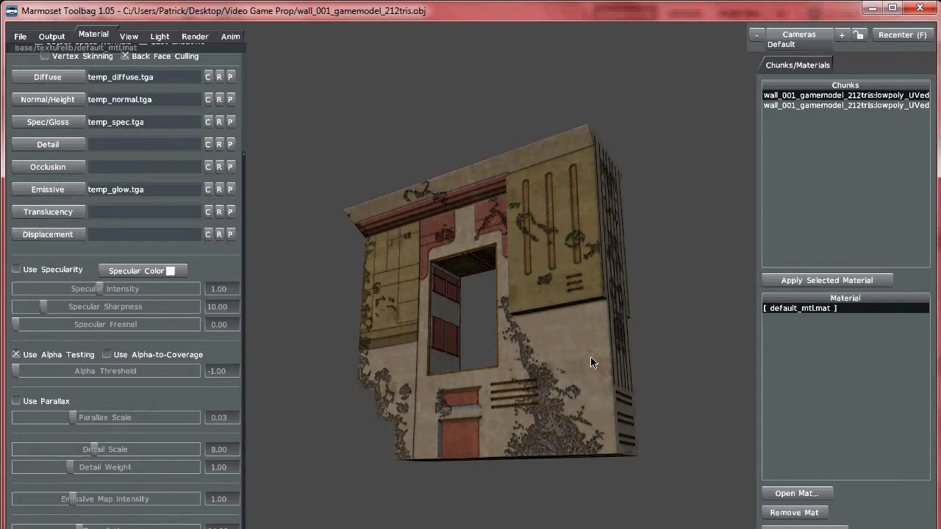
mouse_move(572, 371)
left_mouse_down()
mouse_move(563, 375)
mouse_move(527, 338)
left_mouse_up()
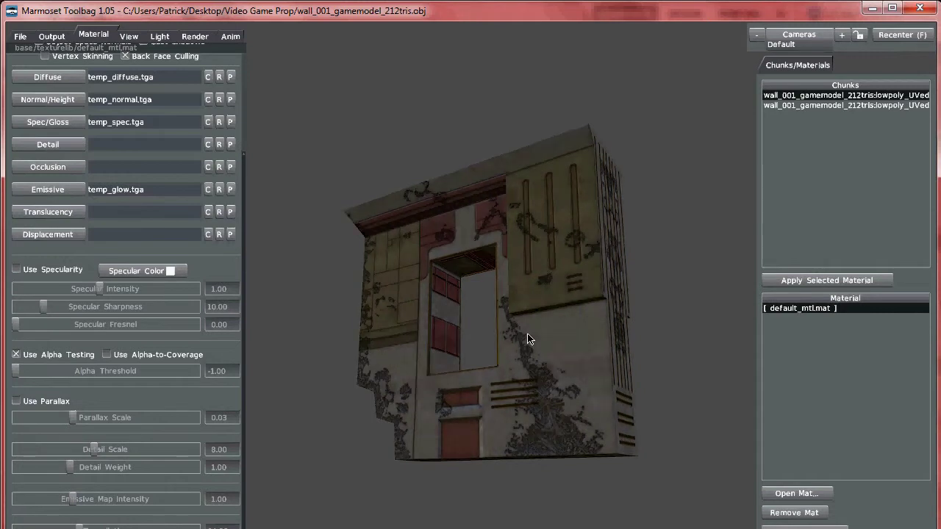
left_click_drag(527, 338, 581, 359)
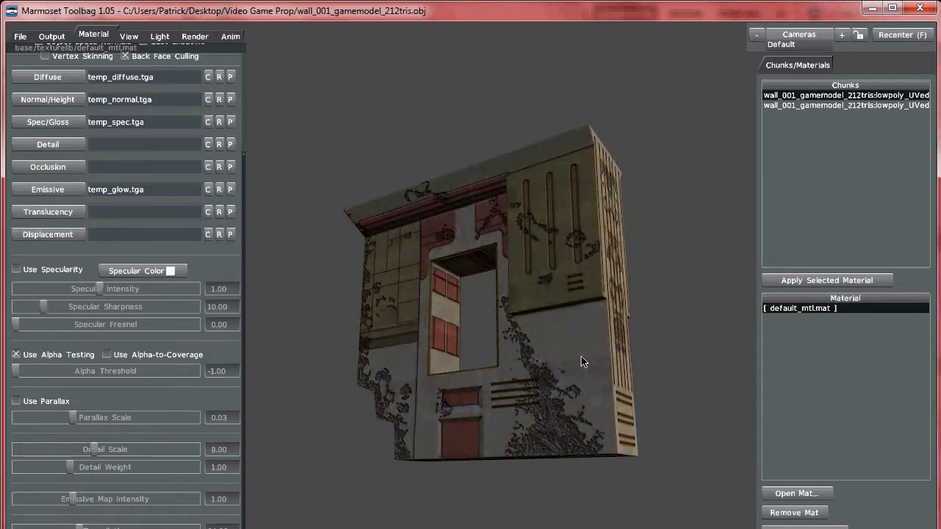